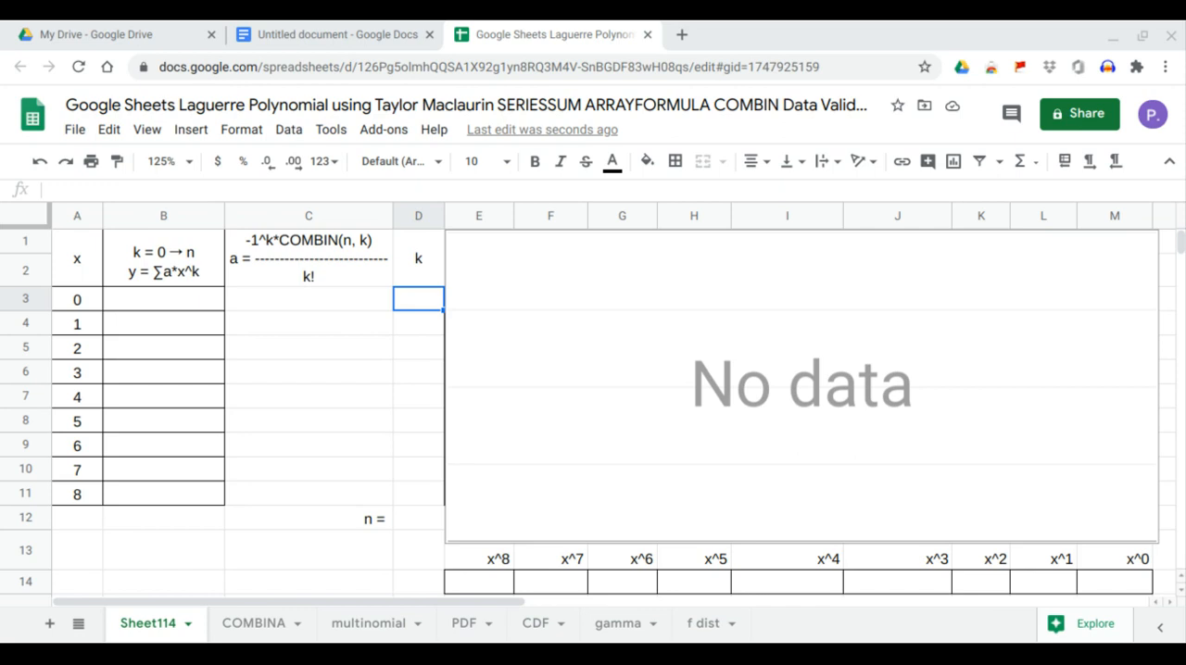
# Add a dropdown data validation to the n cell D12, listing the values from range A3:A11.
pyautogui.click(194, 276)
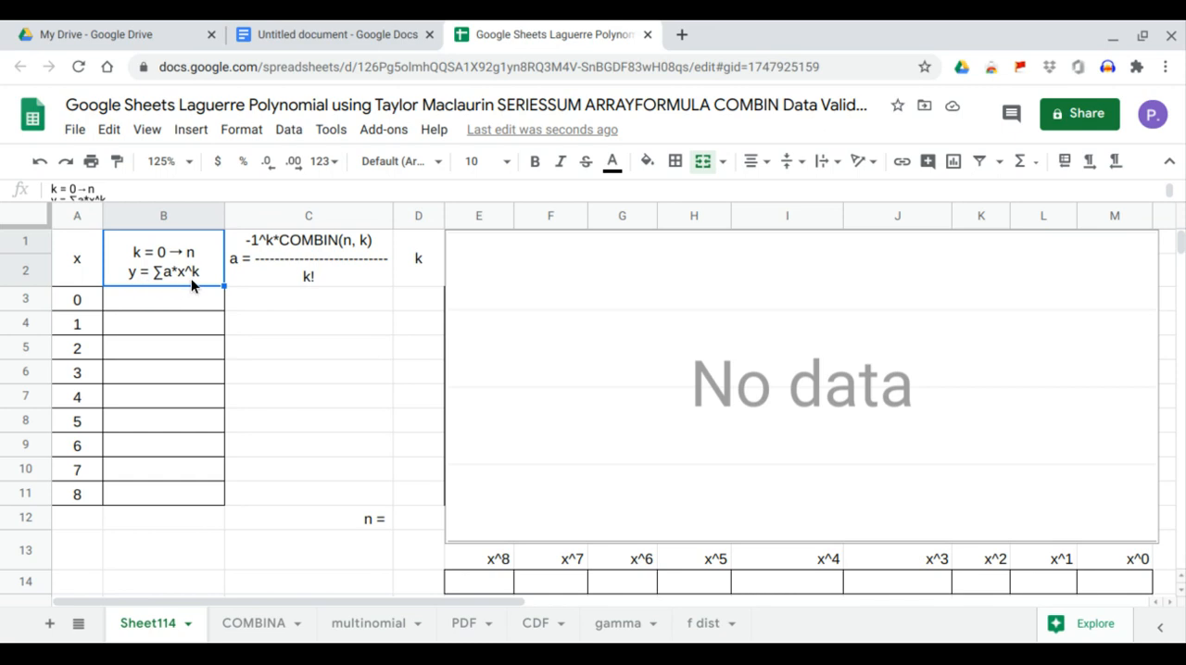
pyautogui.click(258, 264)
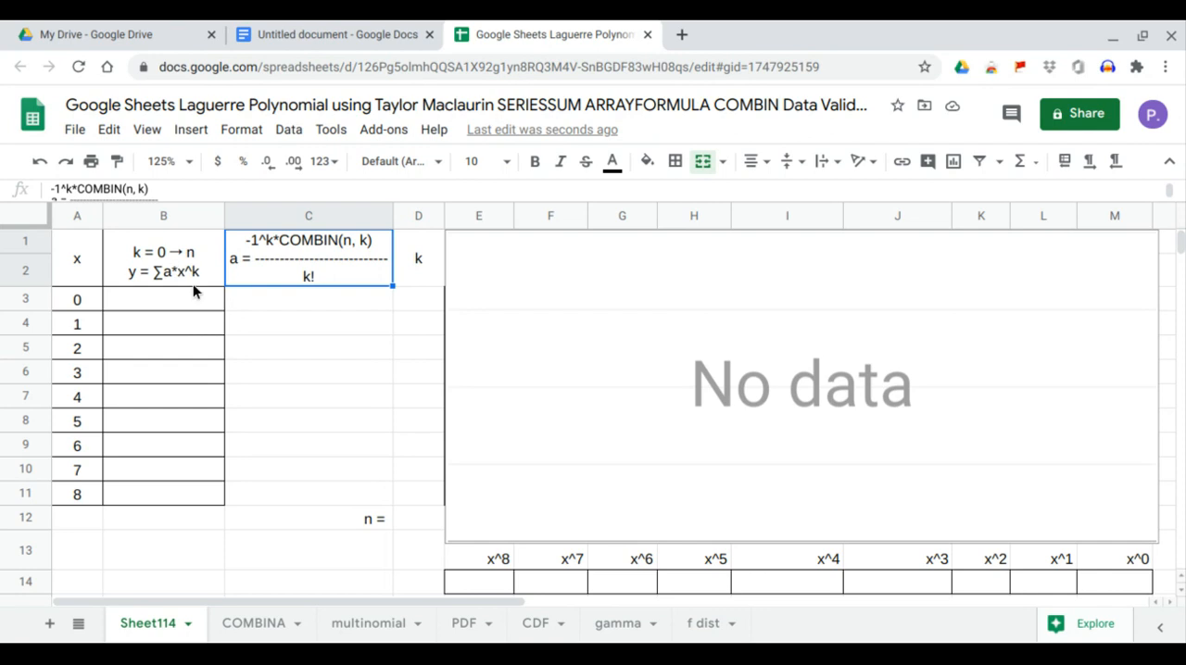
pyautogui.click(405, 524)
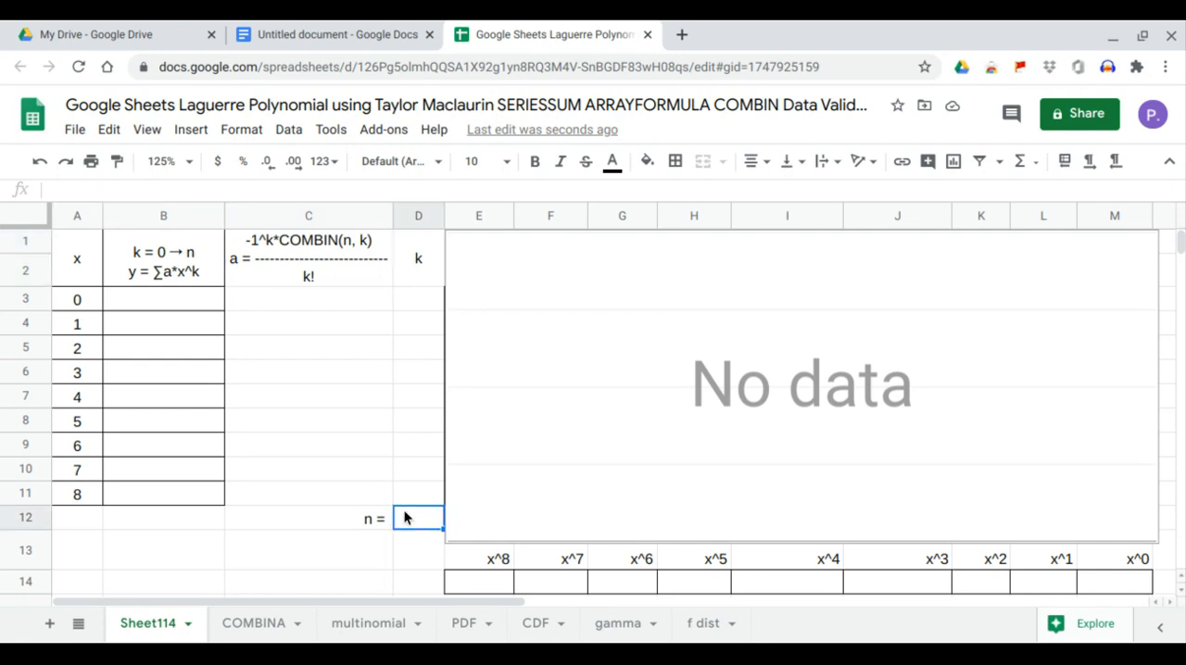
pyautogui.click(291, 130)
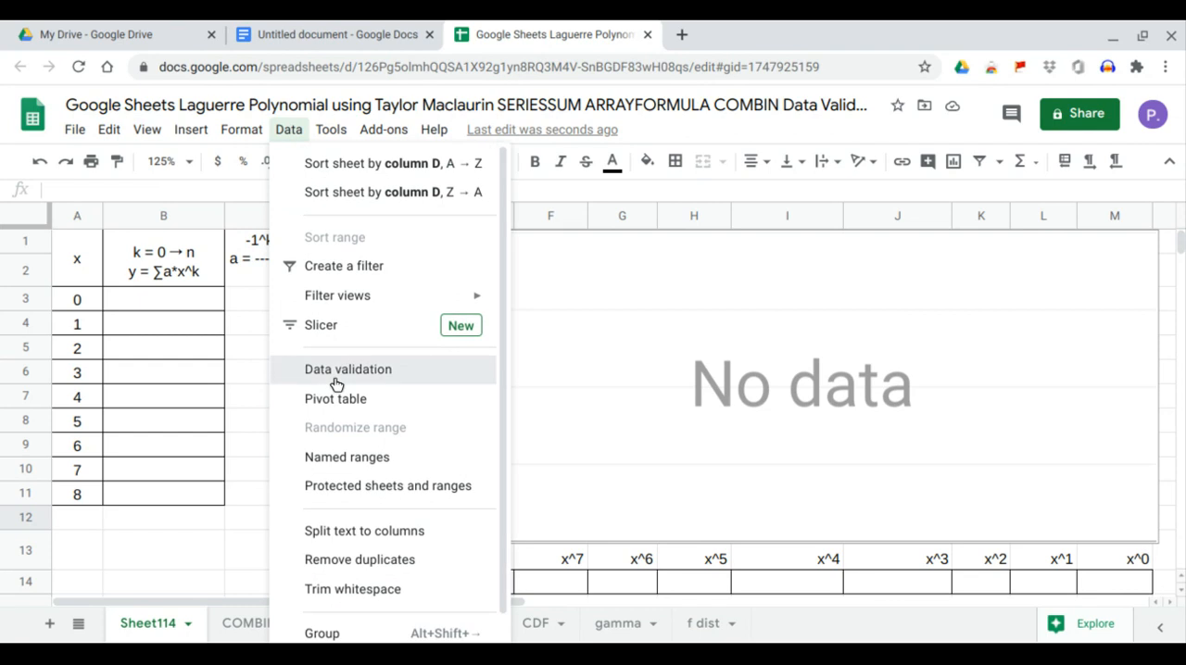
pyautogui.click(338, 376)
pyautogui.click(700, 325)
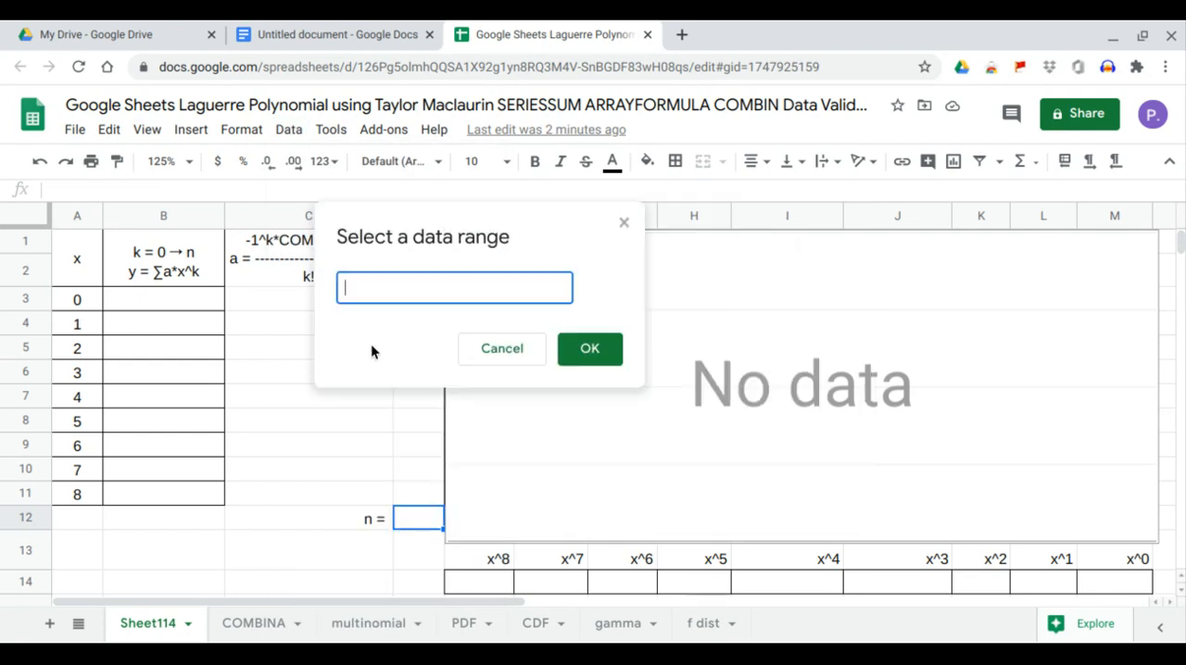
pyautogui.moveTo(90, 306); pyautogui.dragTo(84, 491)
pyautogui.click(579, 357)
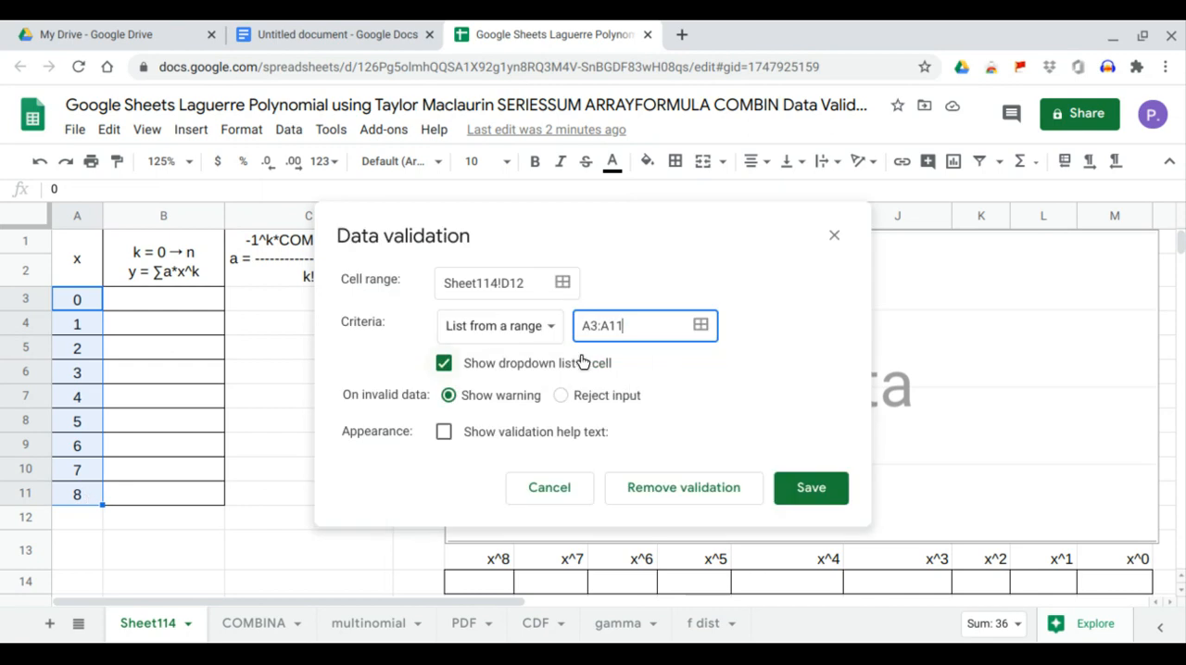
pyautogui.click(820, 499)
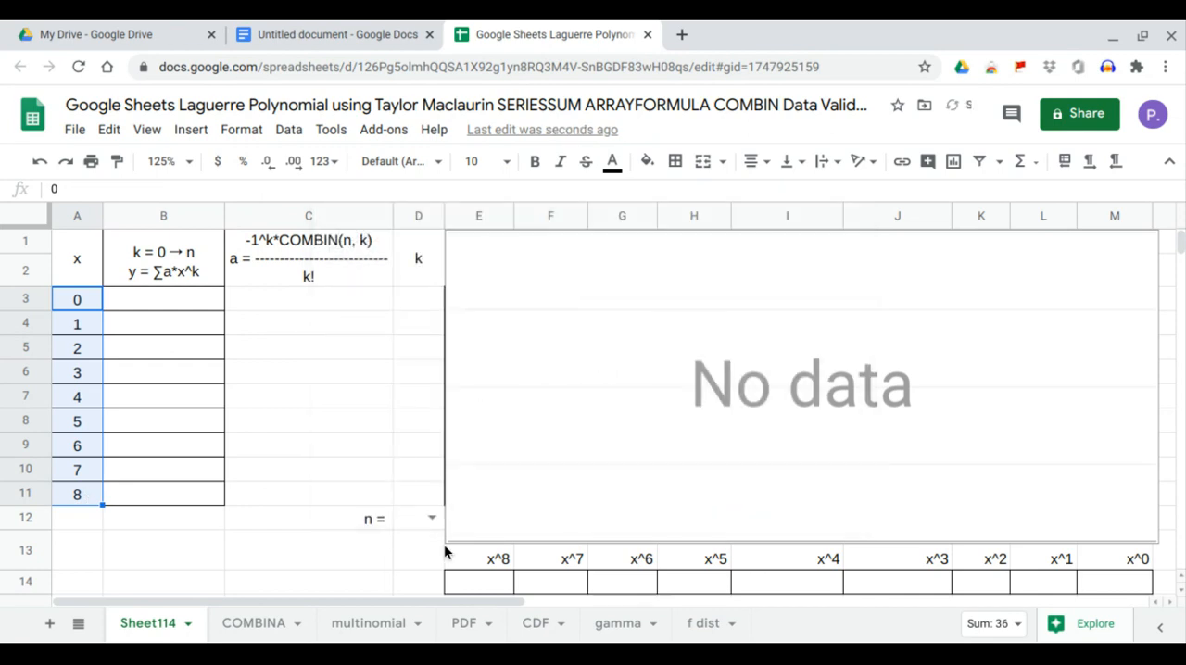
pyautogui.click(431, 519)
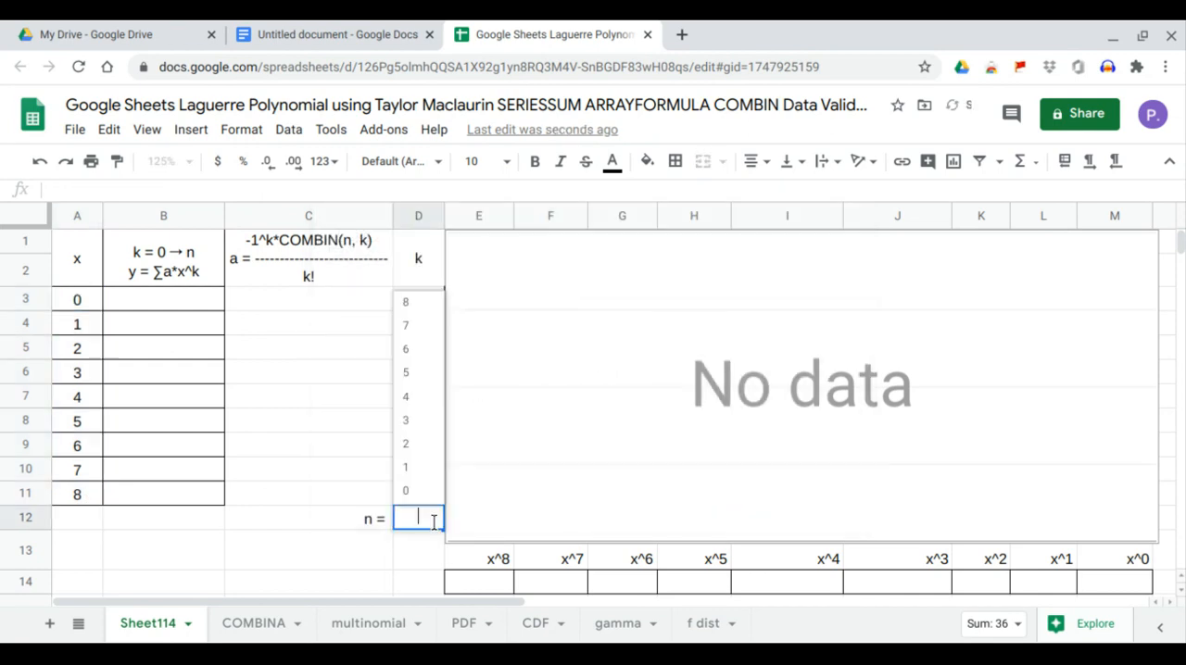
pyautogui.click(311, 479)
# Enter =SEQUENCE(D12+1,1,0,1) in D3 to generate the k values from 0 to n.
pyautogui.click(421, 303)
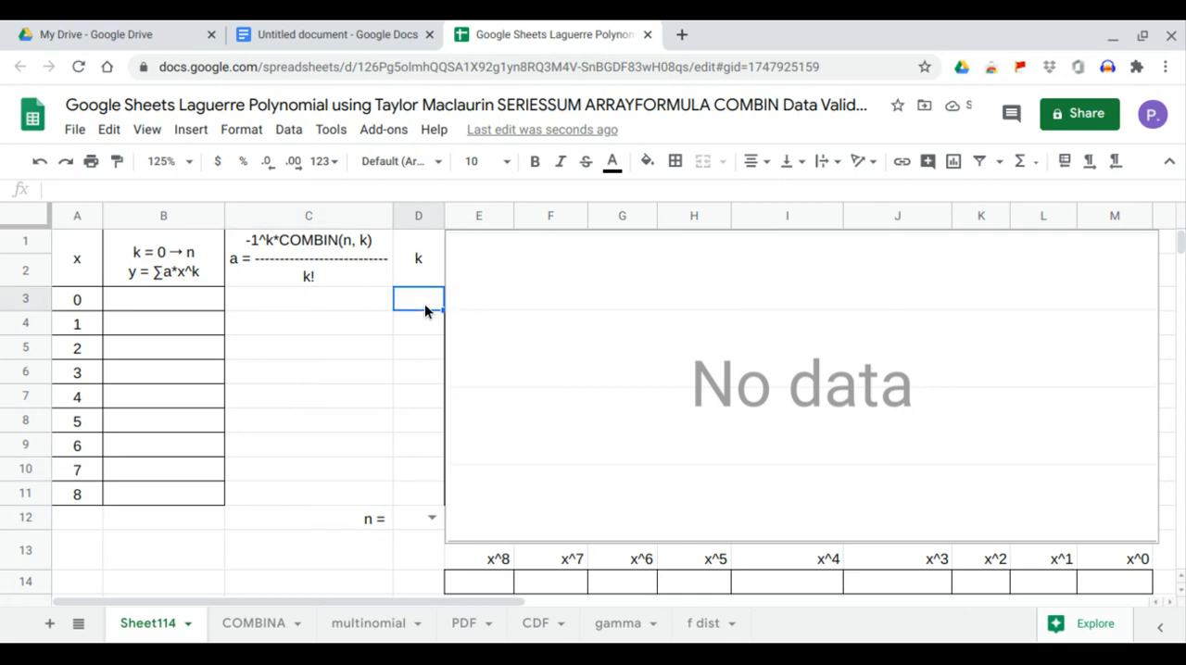
pyautogui.write('=seq')
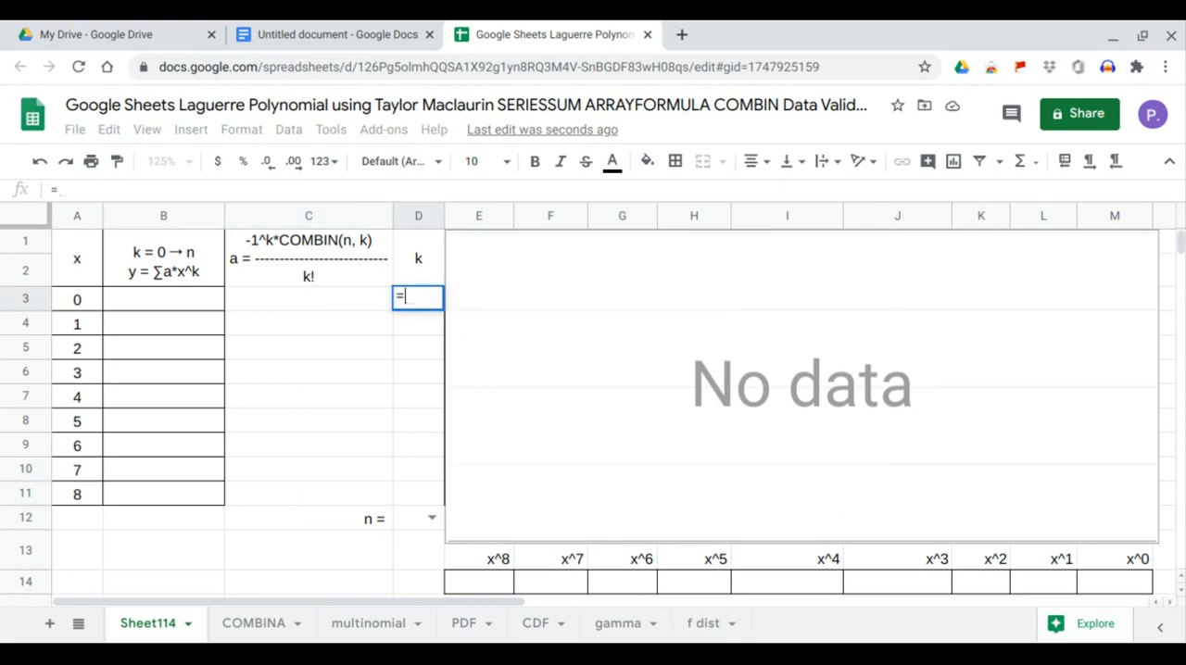
pyautogui.press('Tab')
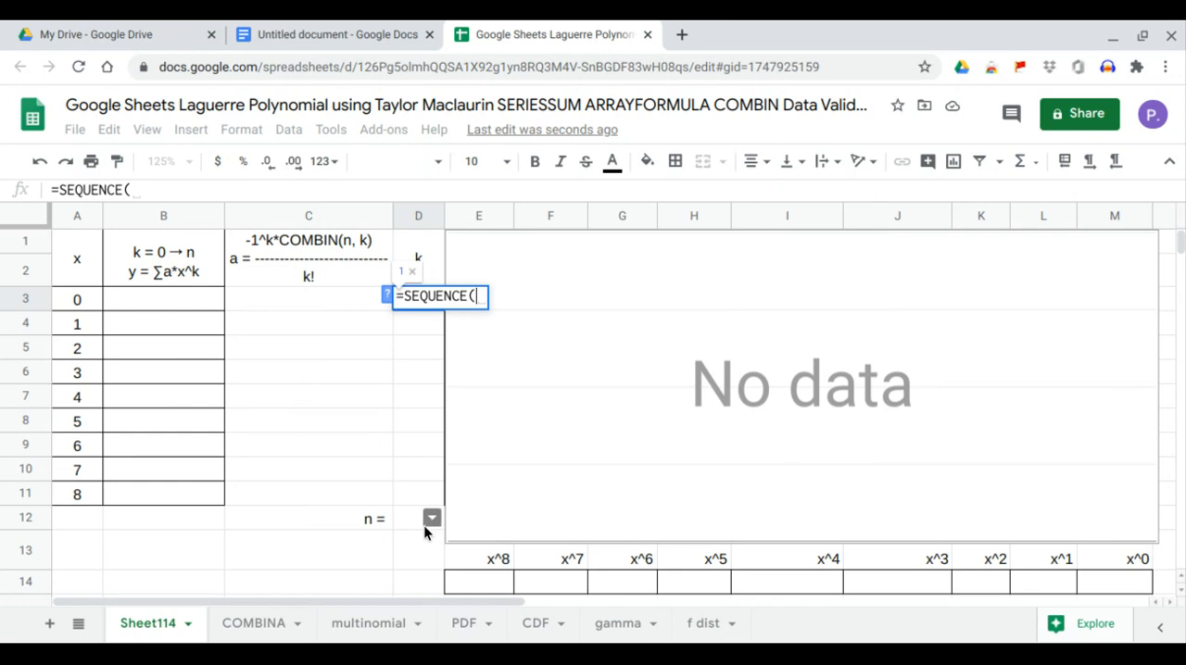
pyautogui.click(419, 521)
pyautogui.write('+1,')
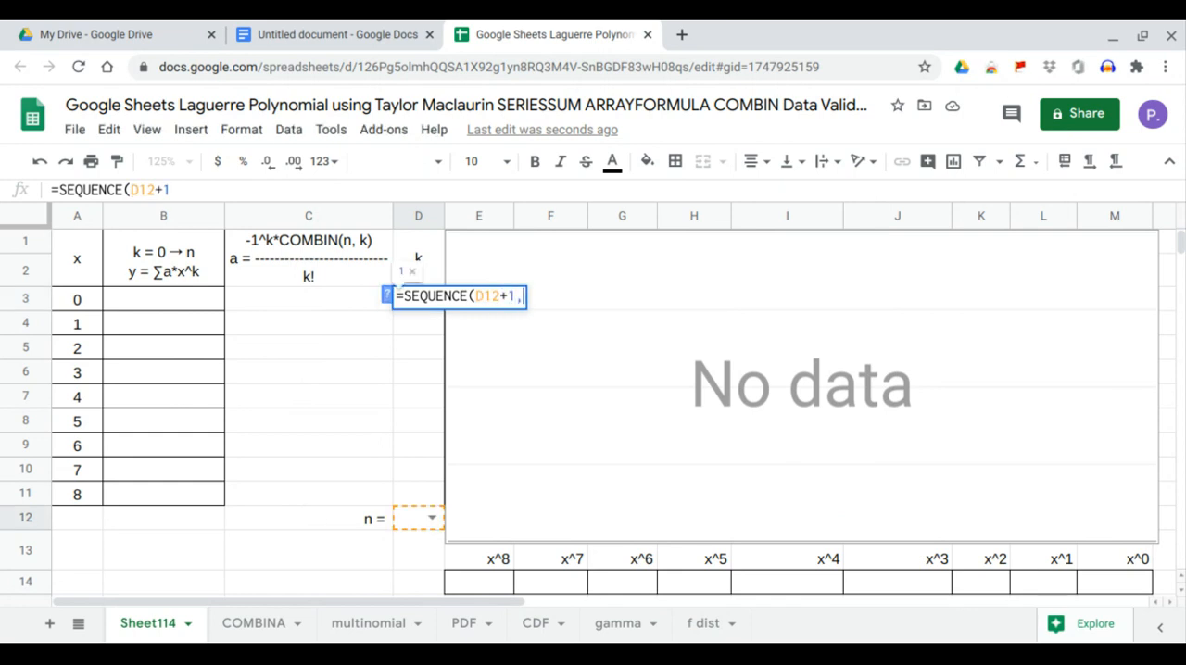
pyautogui.write('1,')
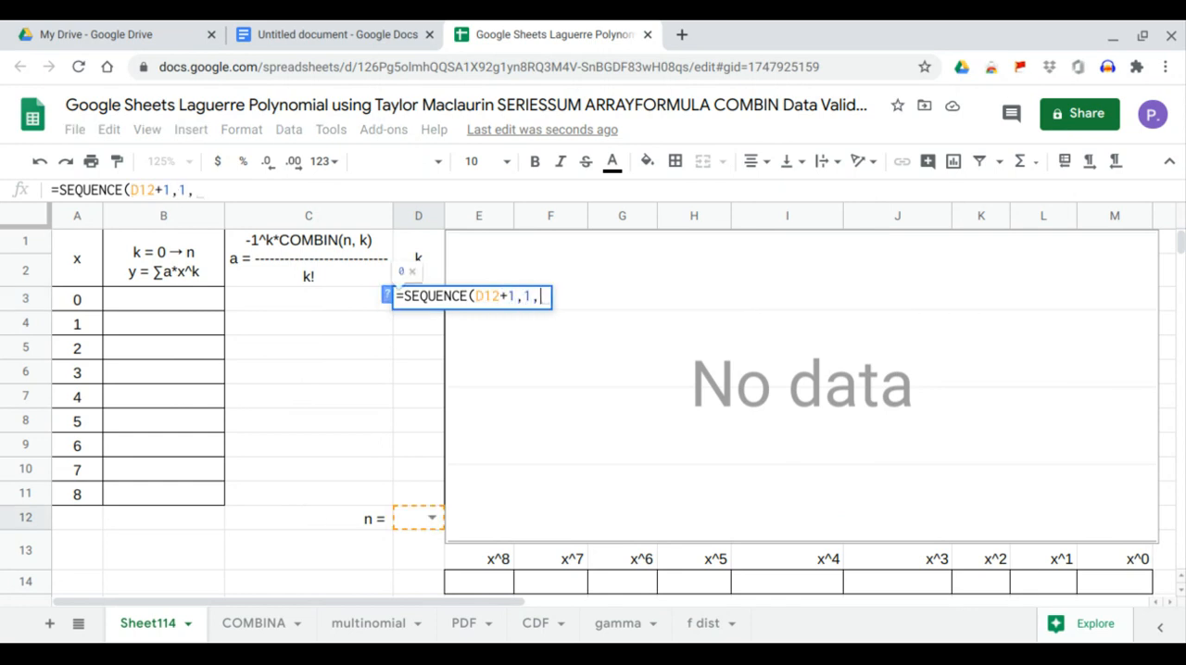
pyautogui.write('0,1')
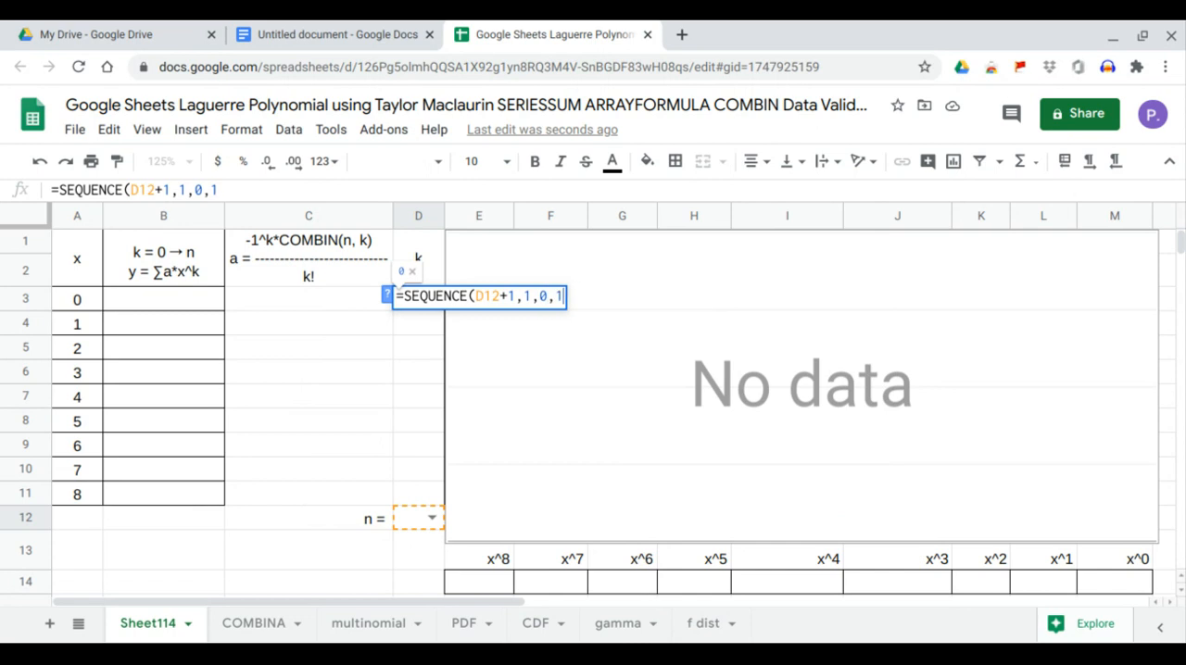
pyautogui.press('Return')
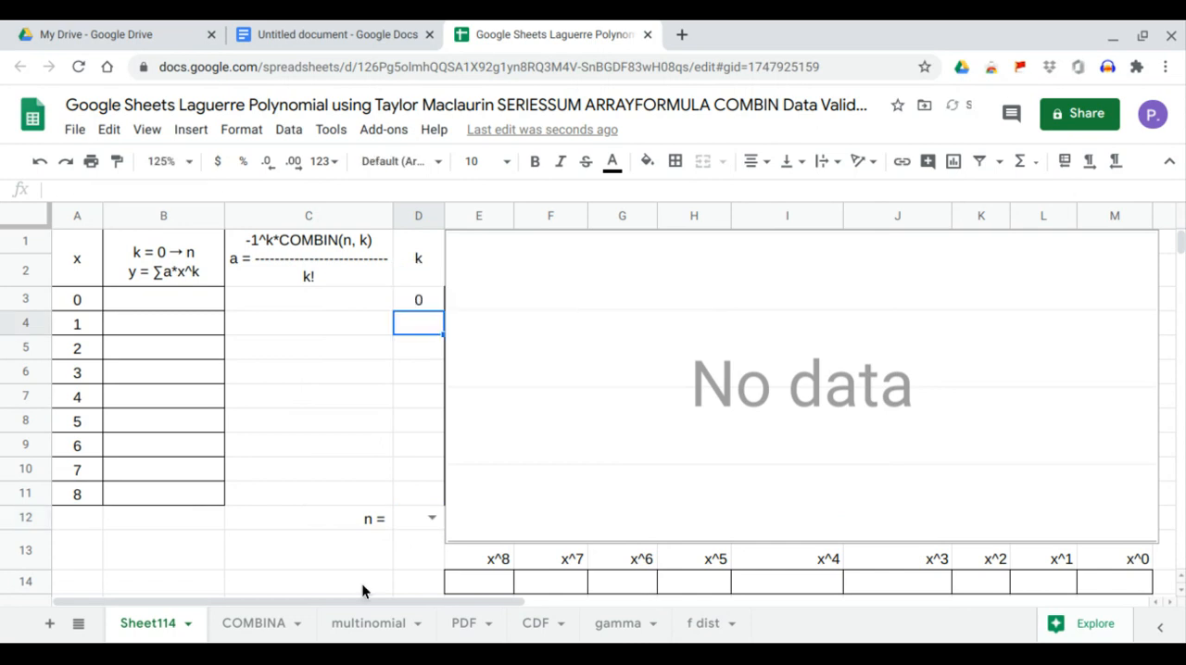
# Set n in D12 to 0, 1 and 2 in turn, finishing with 3.
pyautogui.click(431, 517)
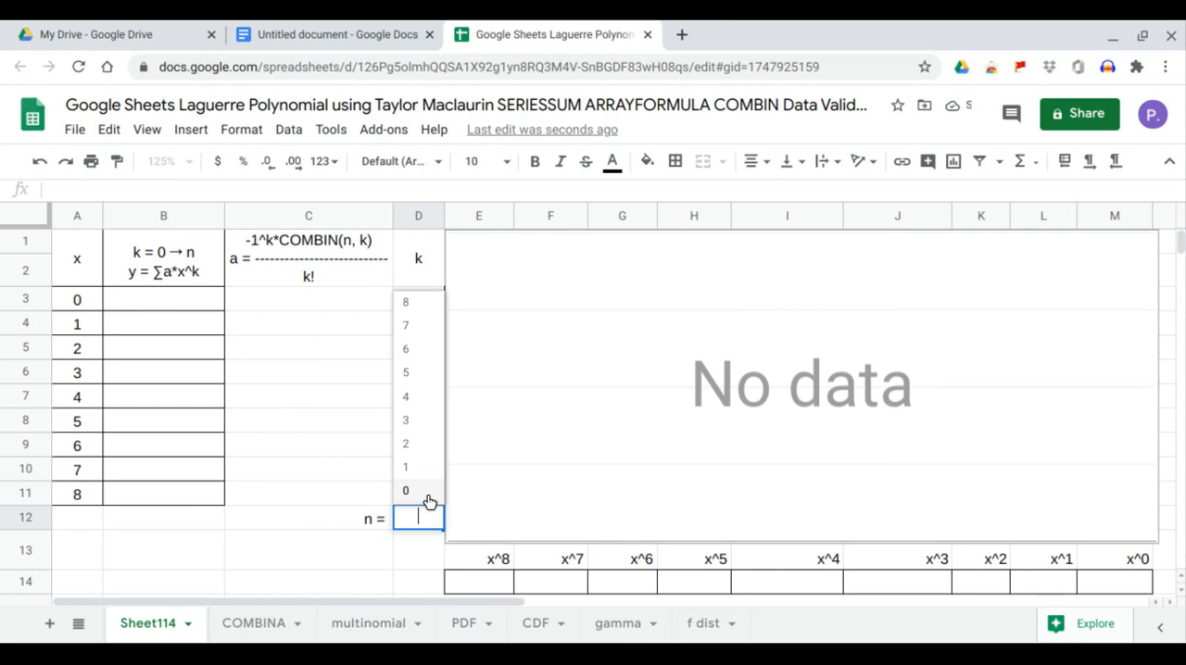
pyautogui.click(428, 501)
pyautogui.click(431, 517)
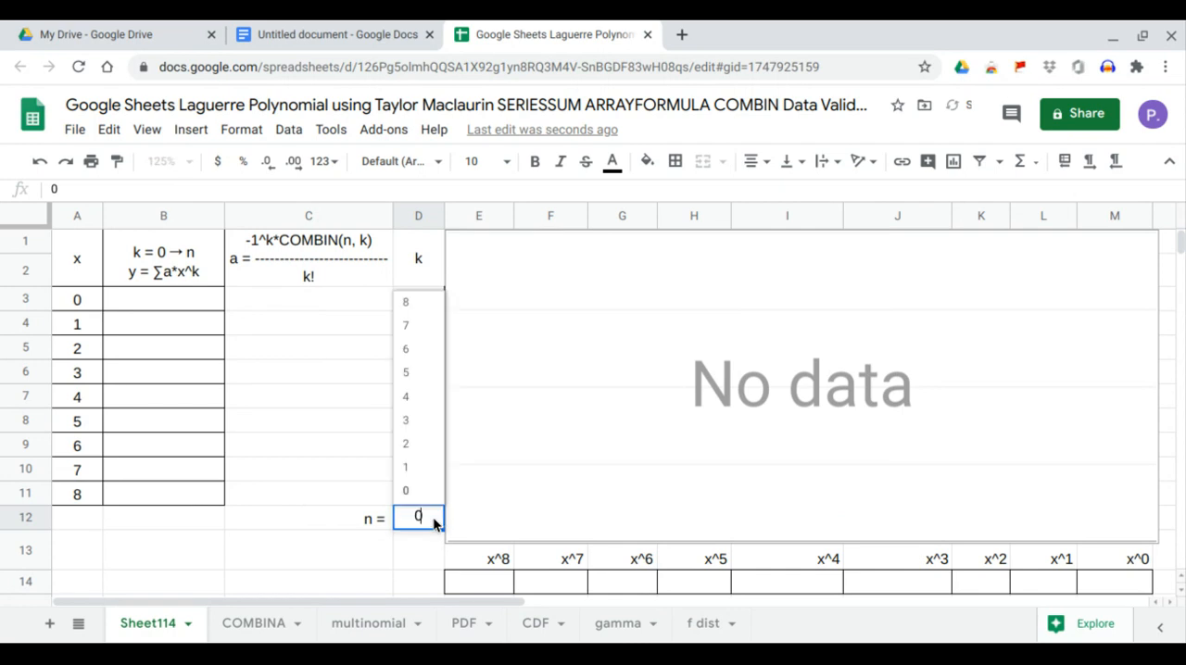
pyautogui.click(430, 471)
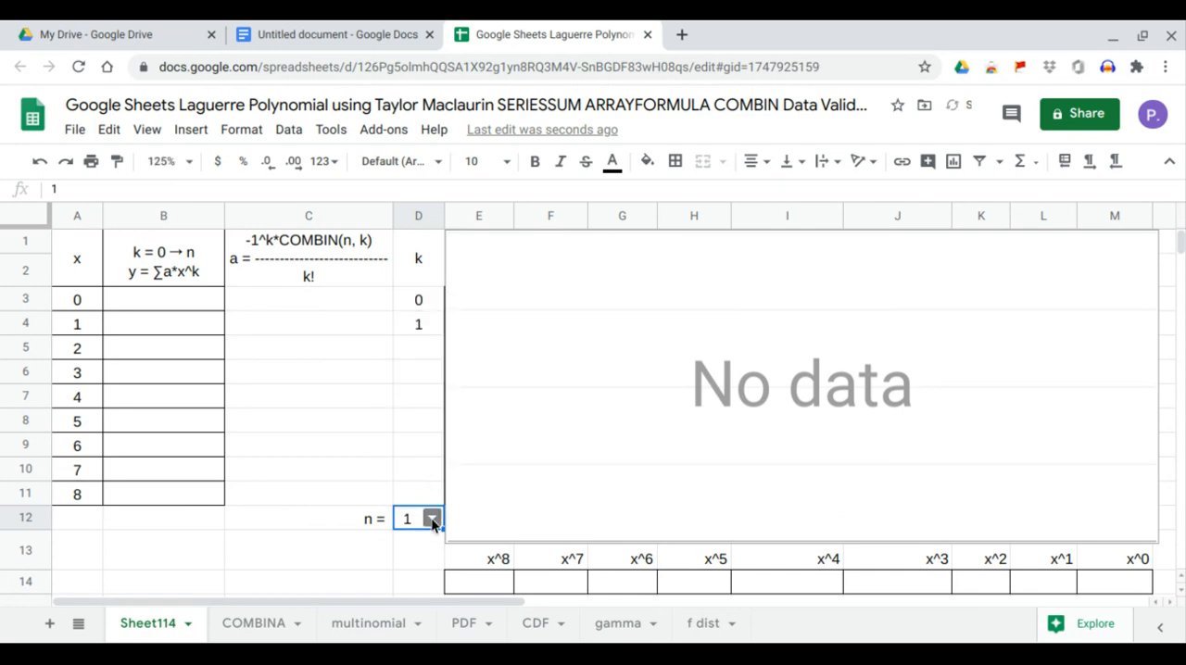
pyautogui.click(432, 519)
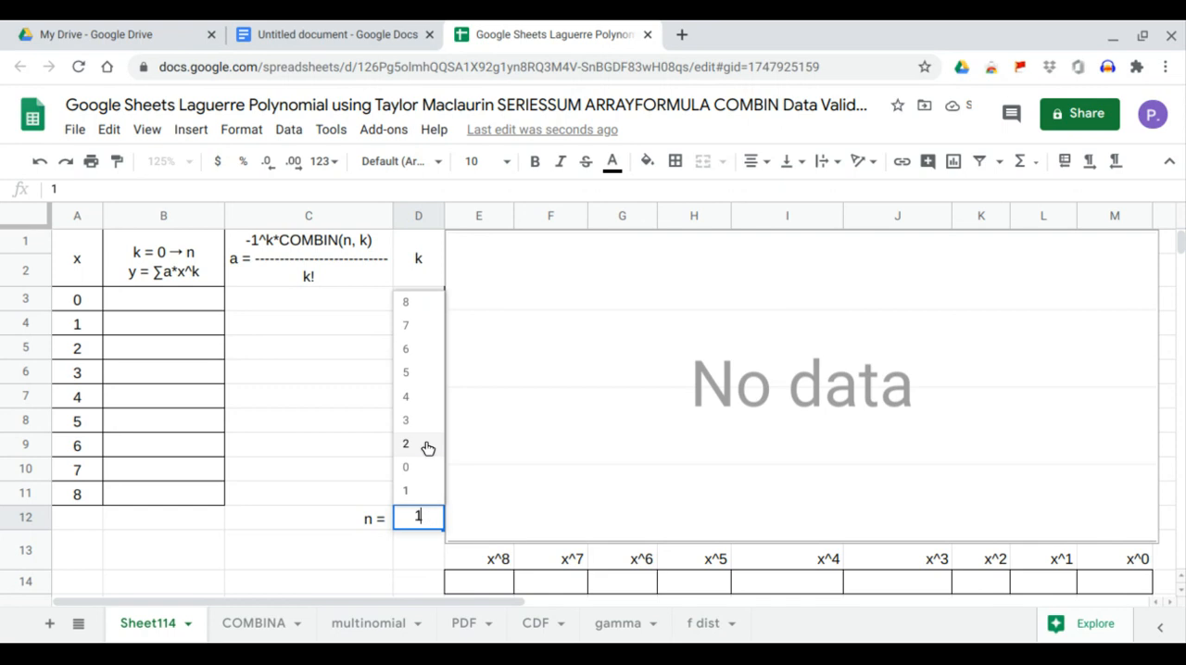
pyautogui.click(427, 448)
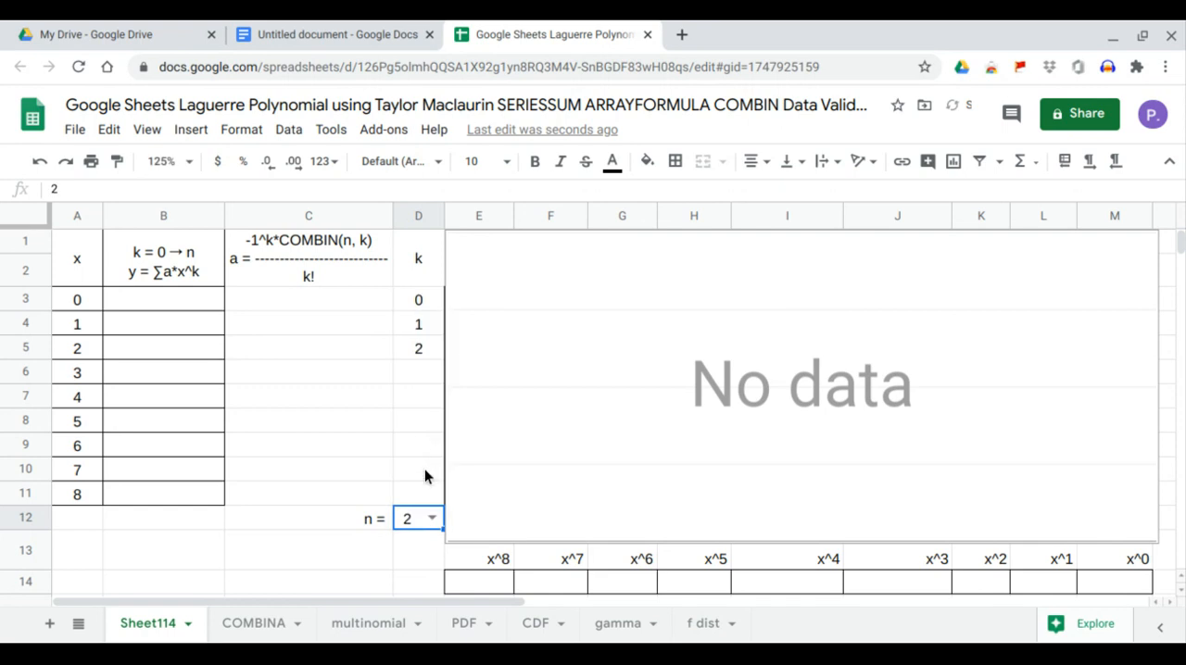
pyautogui.click(432, 518)
pyautogui.click(435, 430)
# Enter =ARRAYFORMULA(SERIESSUM(A3:A11,0,1,C3:C11)) in B3 to compute y for every x value.
pyautogui.click(189, 305)
pyautogui.write('=')
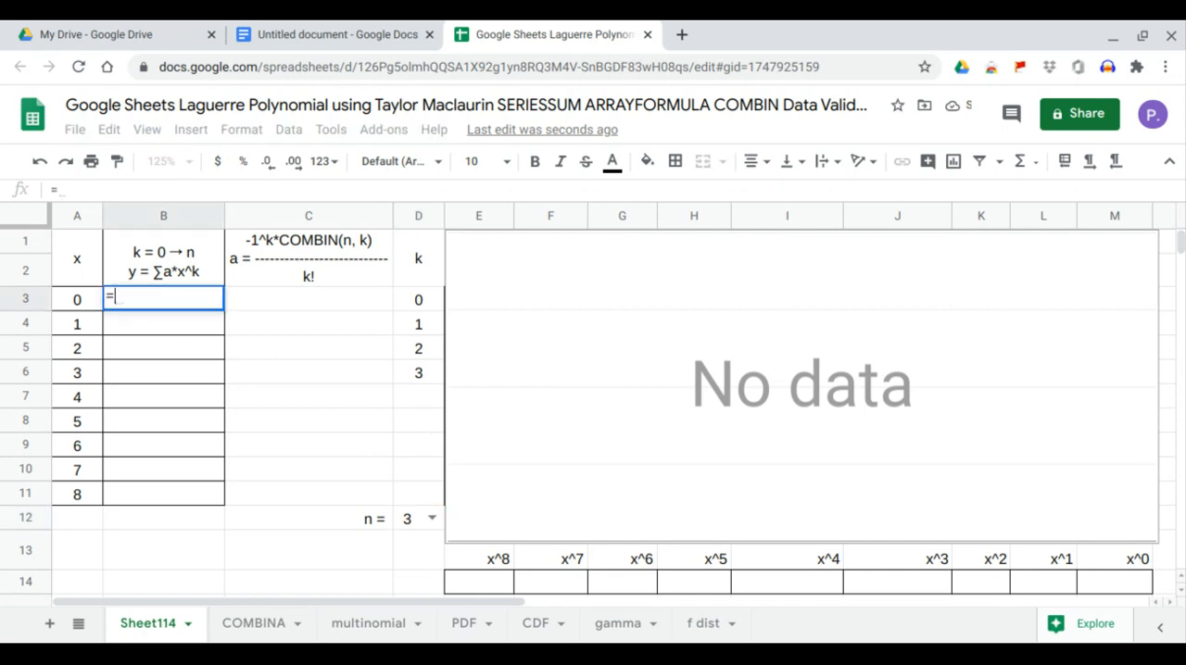
pyautogui.write('ARRAYFORMULA(SERIESSUM(')
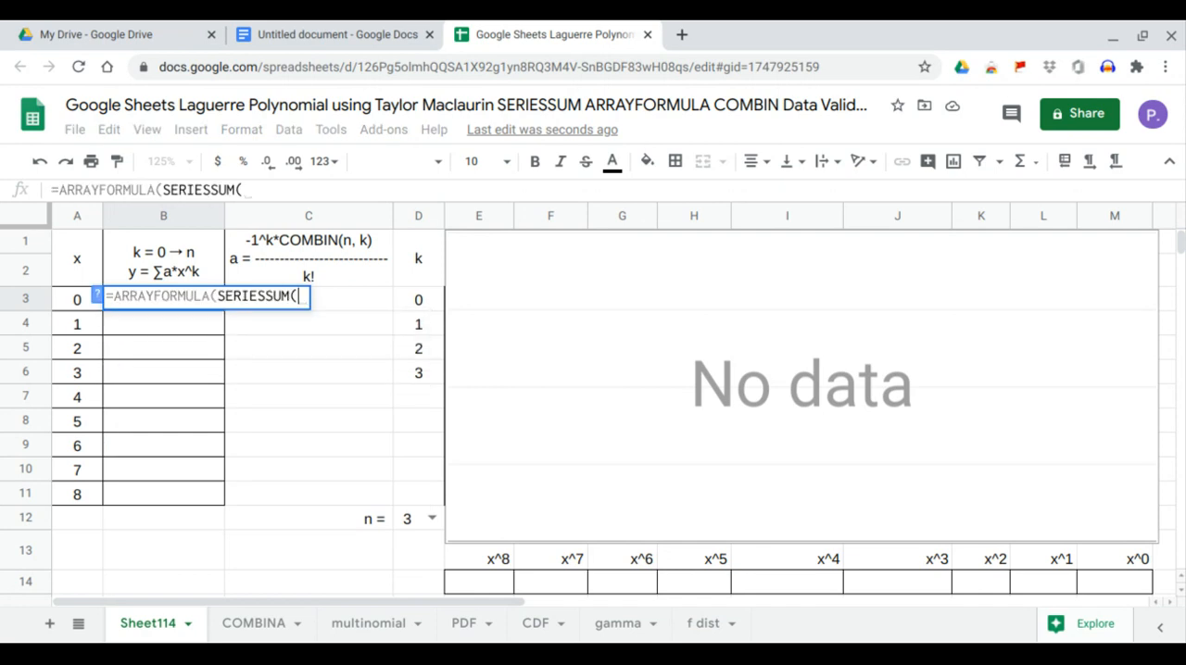
pyautogui.moveTo(80, 301); pyautogui.dragTo(83, 499)
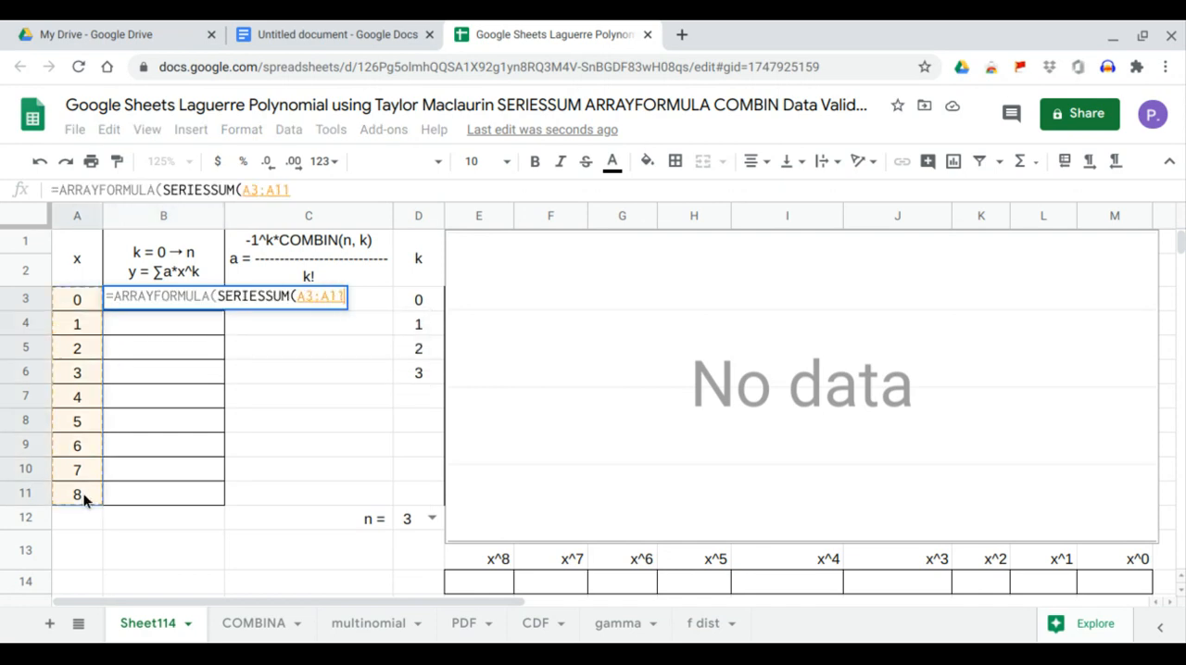
pyautogui.write(',')
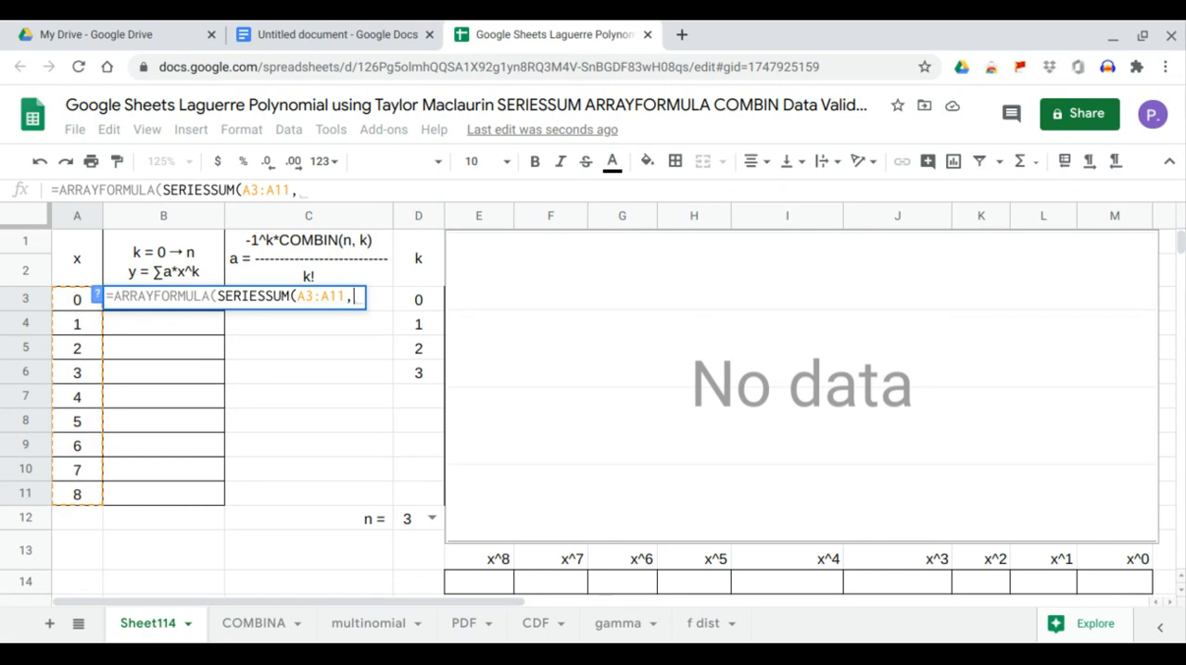
pyautogui.write('0,1,')
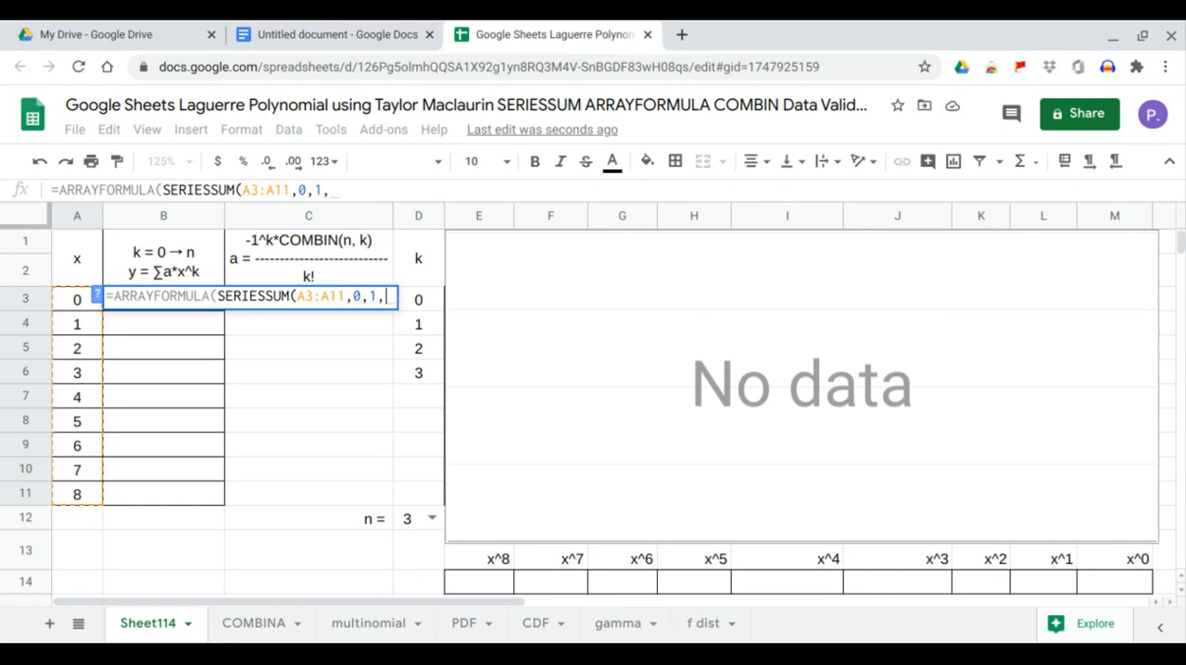
pyautogui.moveTo(261, 501); pyautogui.dragTo(297, 309)
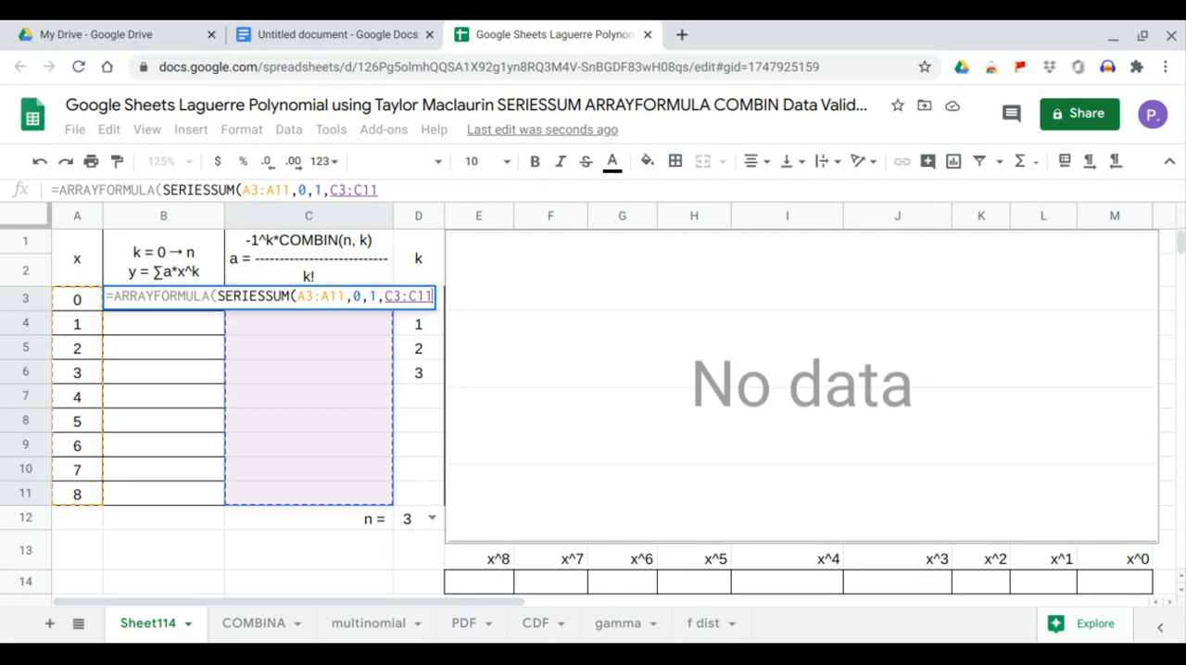
pyautogui.press('Return')
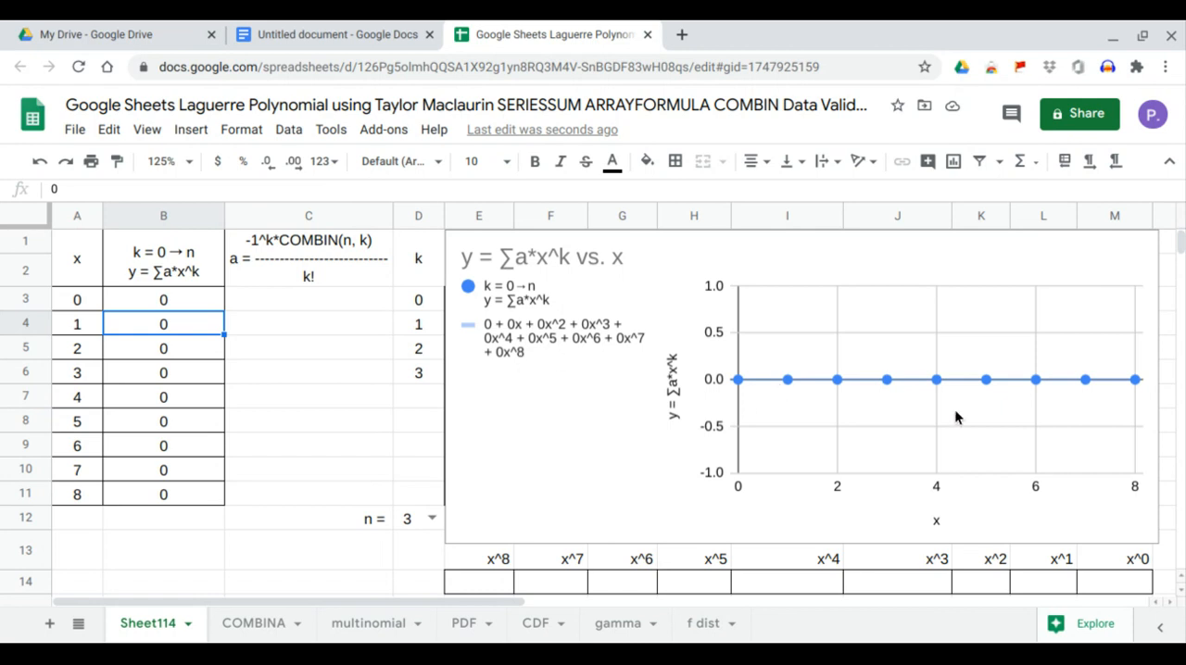
# Enter =ARRAYFORMULA(-1^D3:D11) in C3 as the sign part of coefficient a, and check rows 7 to 11 of columns D and C.
pyautogui.click(338, 311)
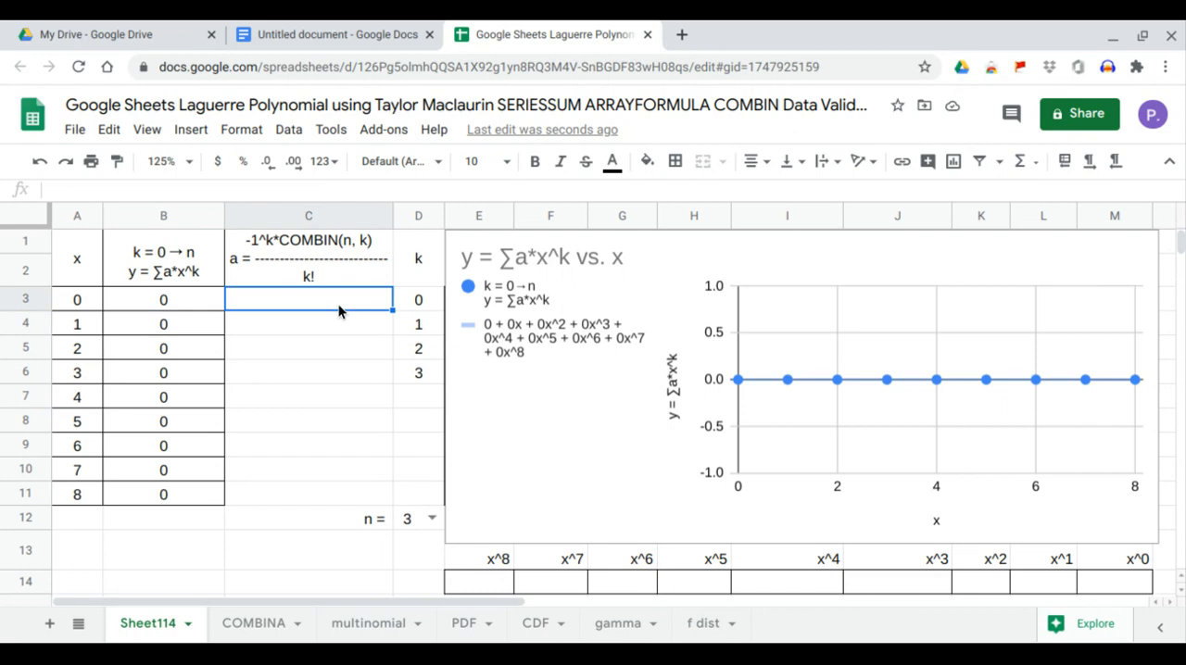
pyautogui.write('=')
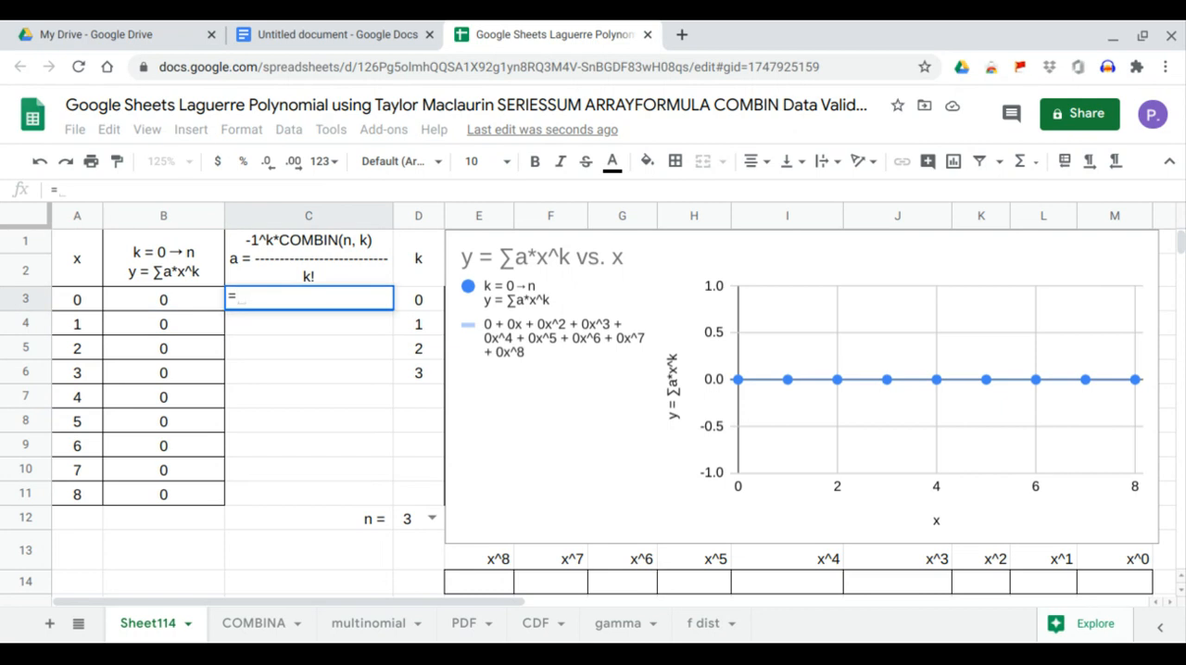
pyautogui.write('arr')
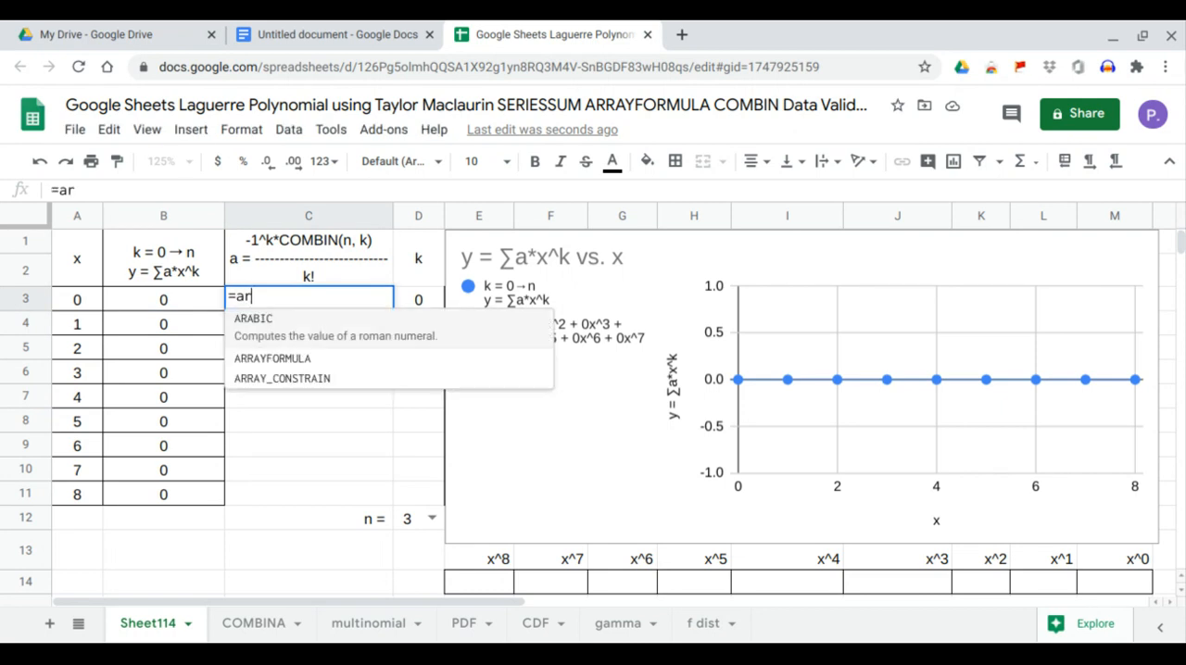
pyautogui.press('Tab')
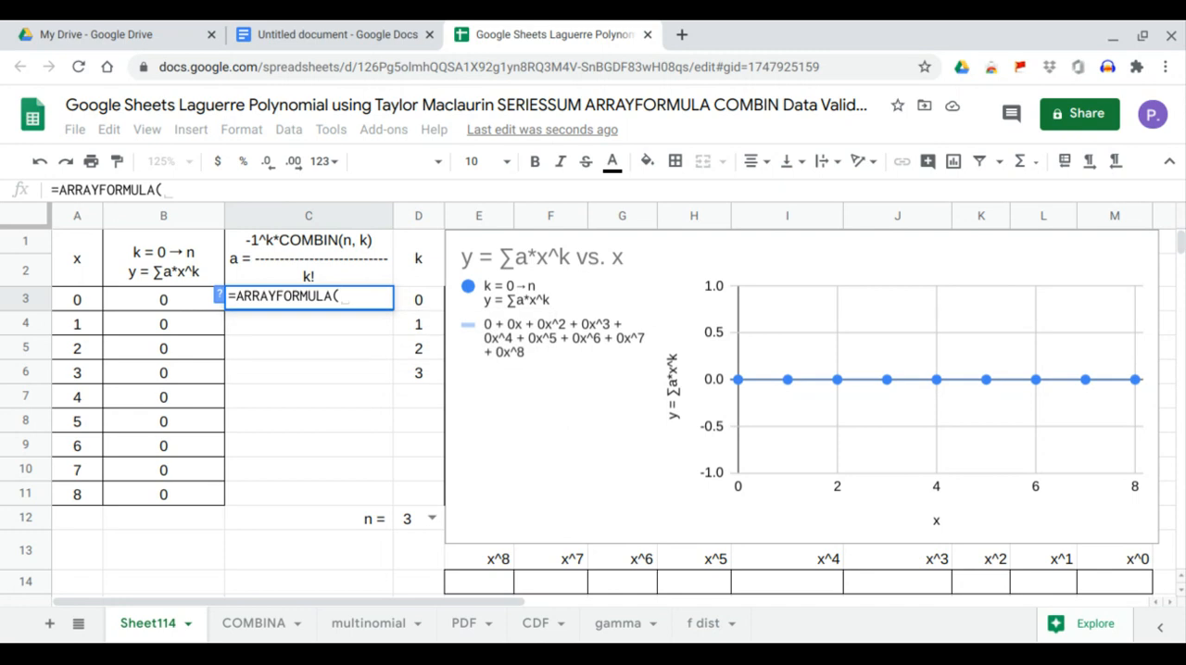
pyautogui.write('-1^')
pyautogui.moveTo(423, 503); pyautogui.dragTo(439, 312)
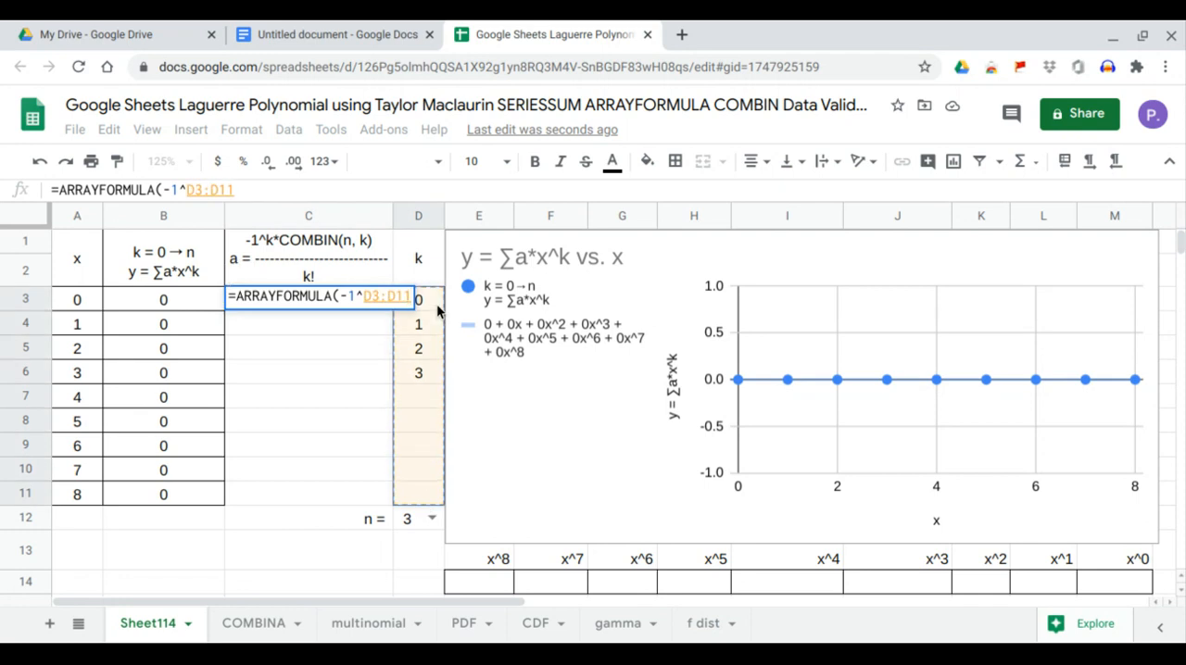
pyautogui.press('Return')
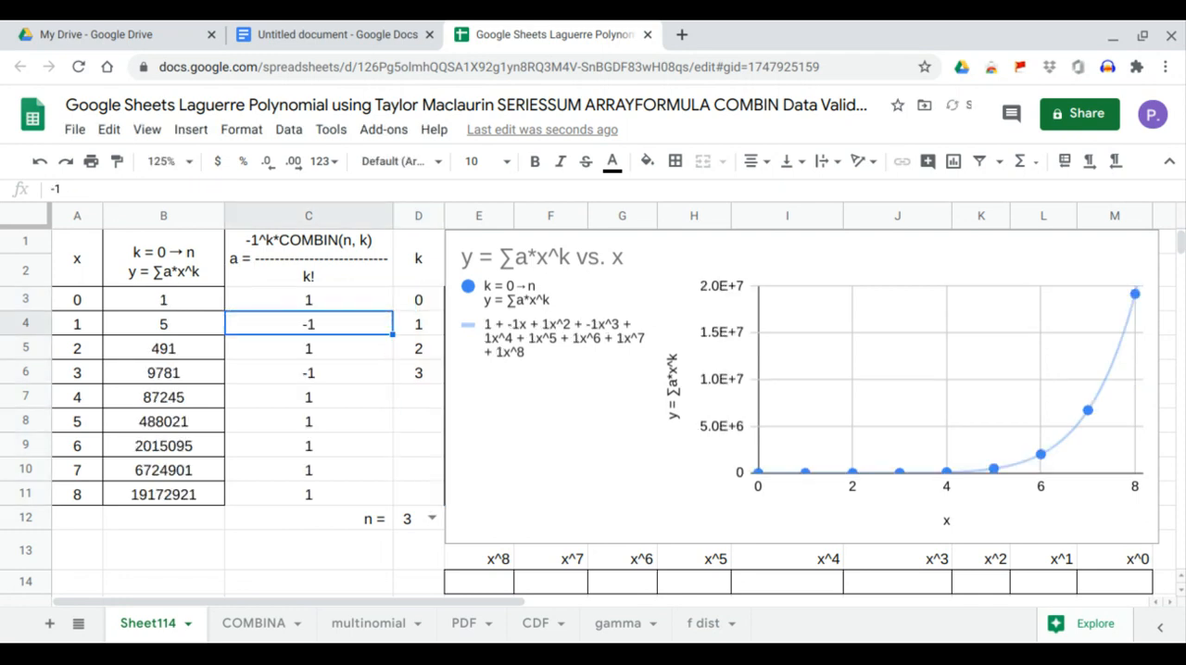
pyautogui.moveTo(412, 397); pyautogui.dragTo(404, 500)
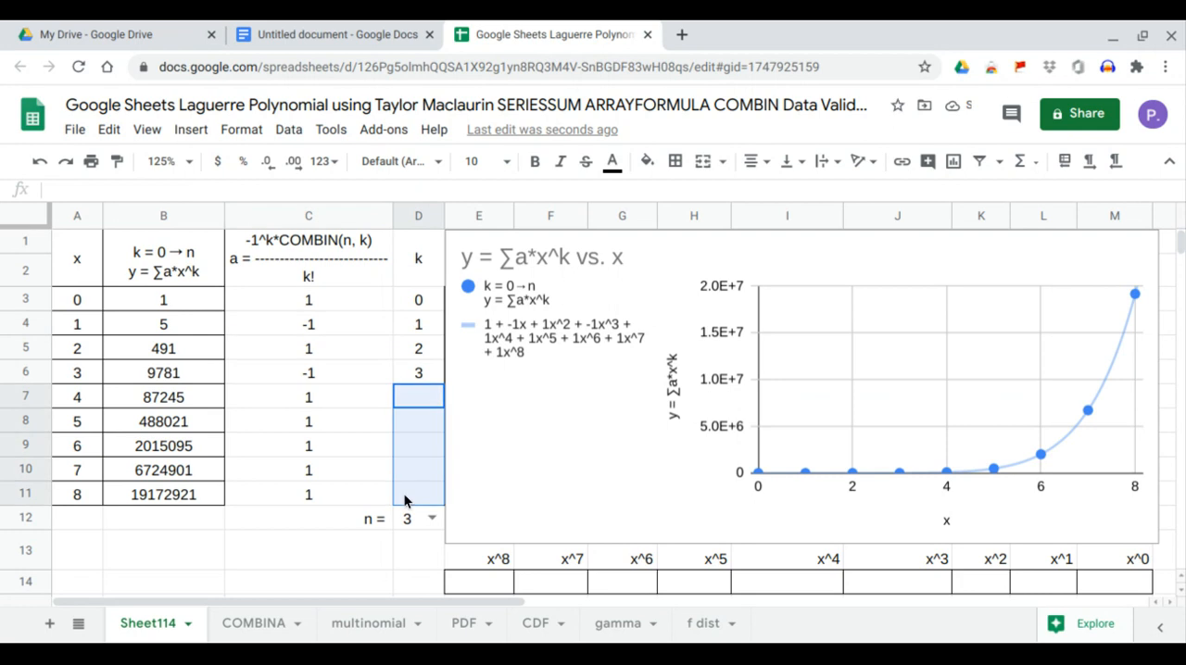
pyautogui.moveTo(324, 410); pyautogui.dragTo(317, 501)
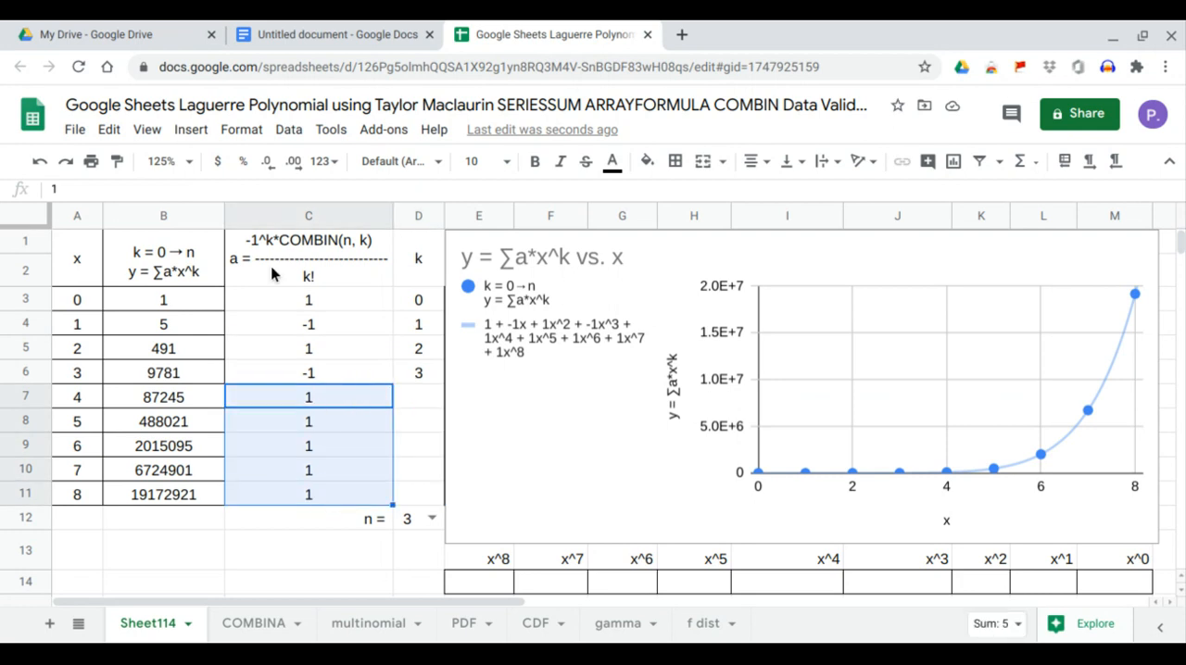
# Wrap the C3 formula in an IF so blank k cells give 0: =ARRAYFORMULA(IF(D3:D11="",0,-1^D3:D11)).
pyautogui.click(286, 299)
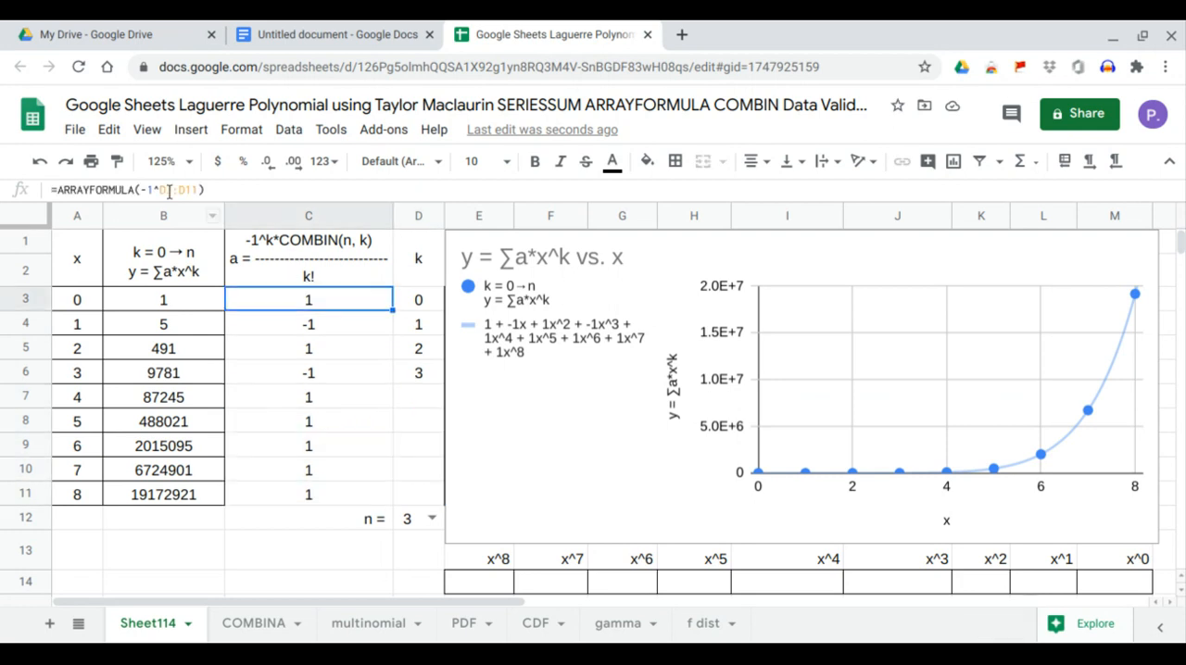
pyautogui.click(146, 189)
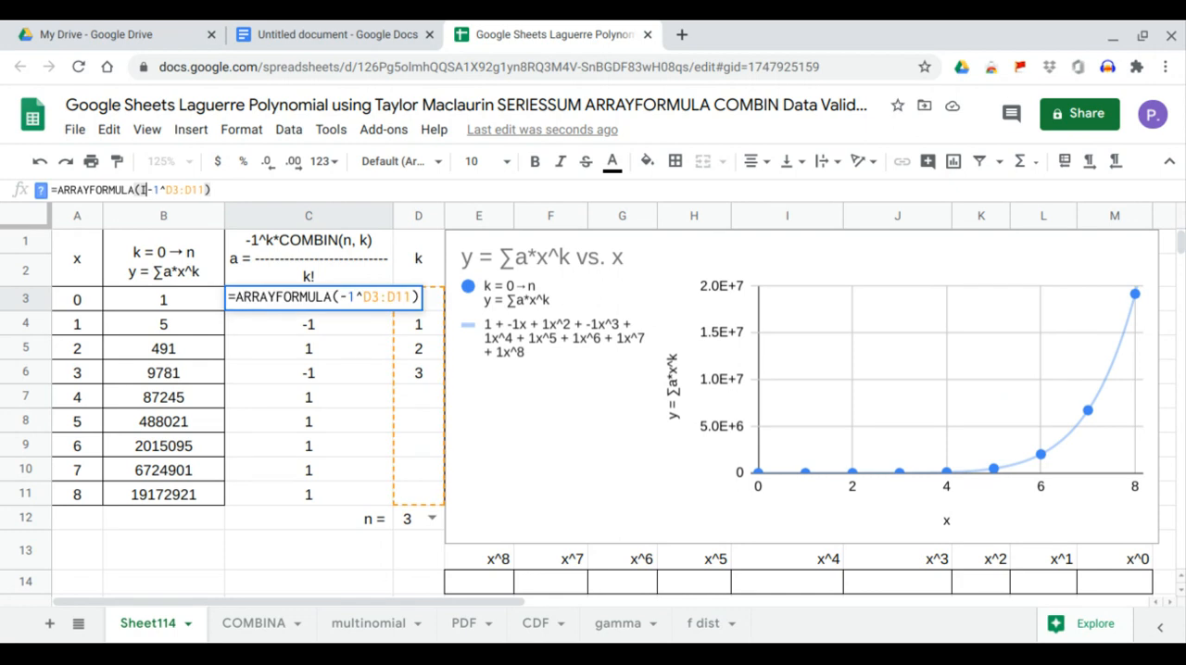
pyautogui.write('IF(')
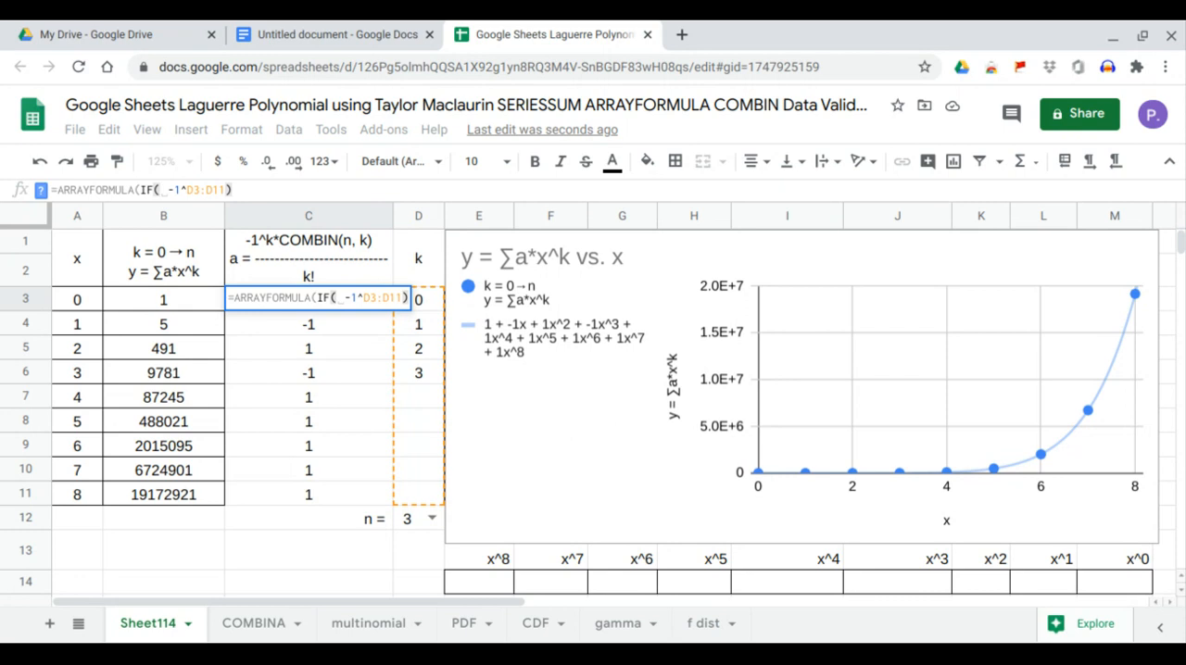
pyautogui.moveTo(419, 483); pyautogui.dragTo(428, 317)
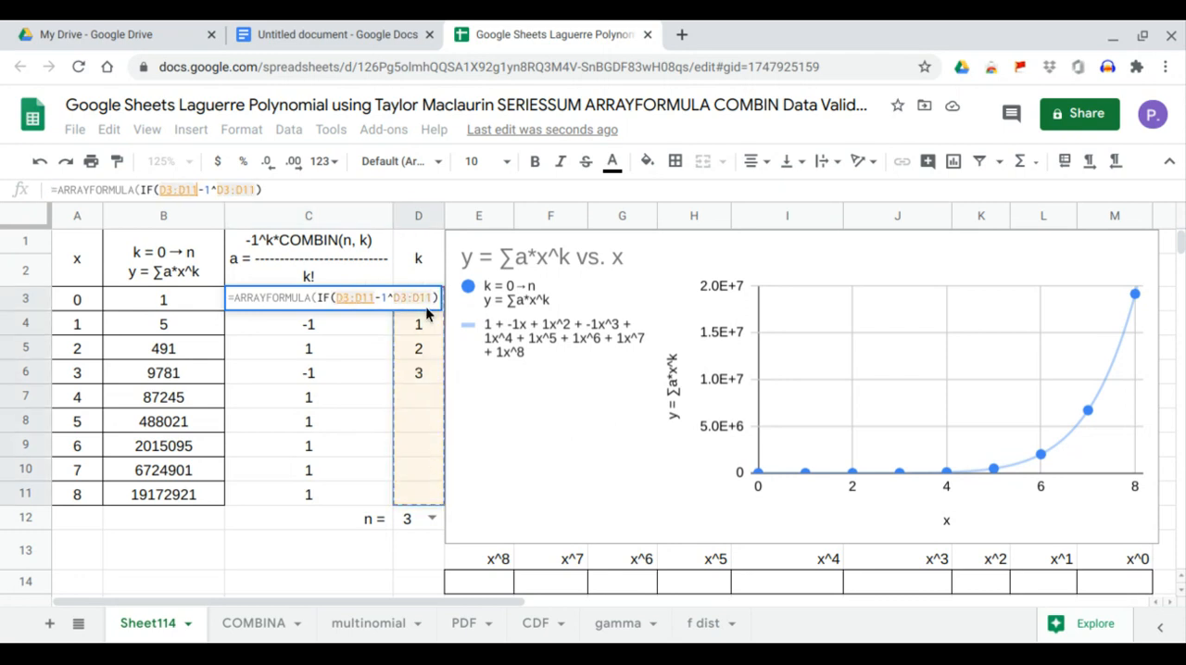
pyautogui.write('=""')
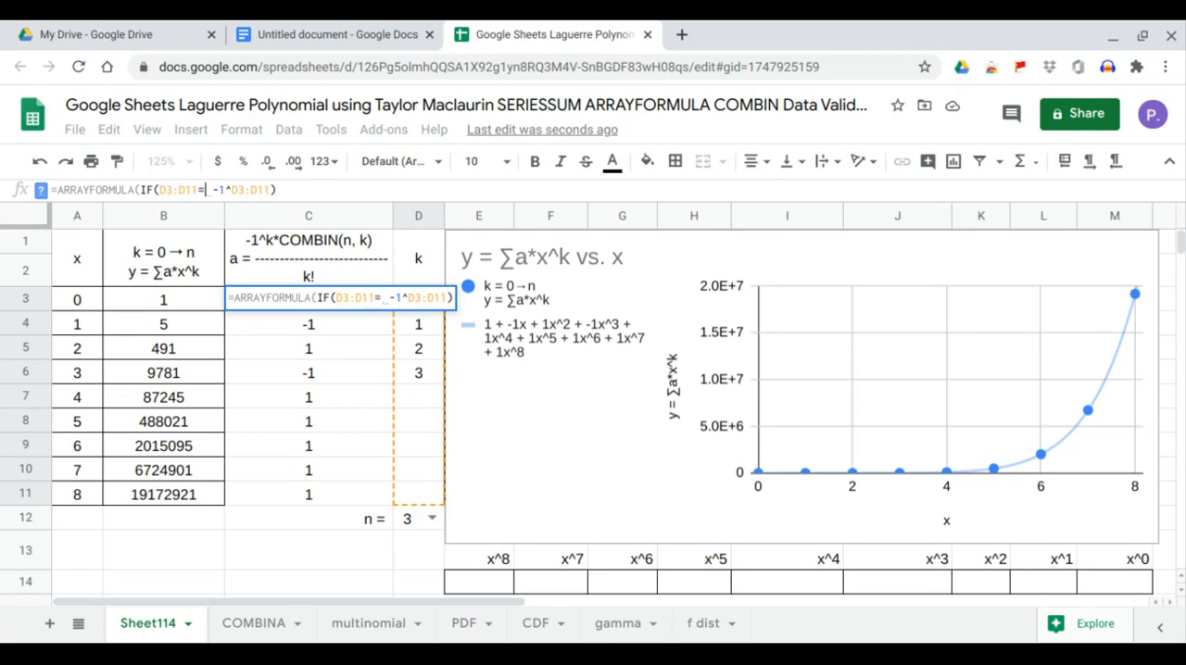
pyautogui.write(',0,')
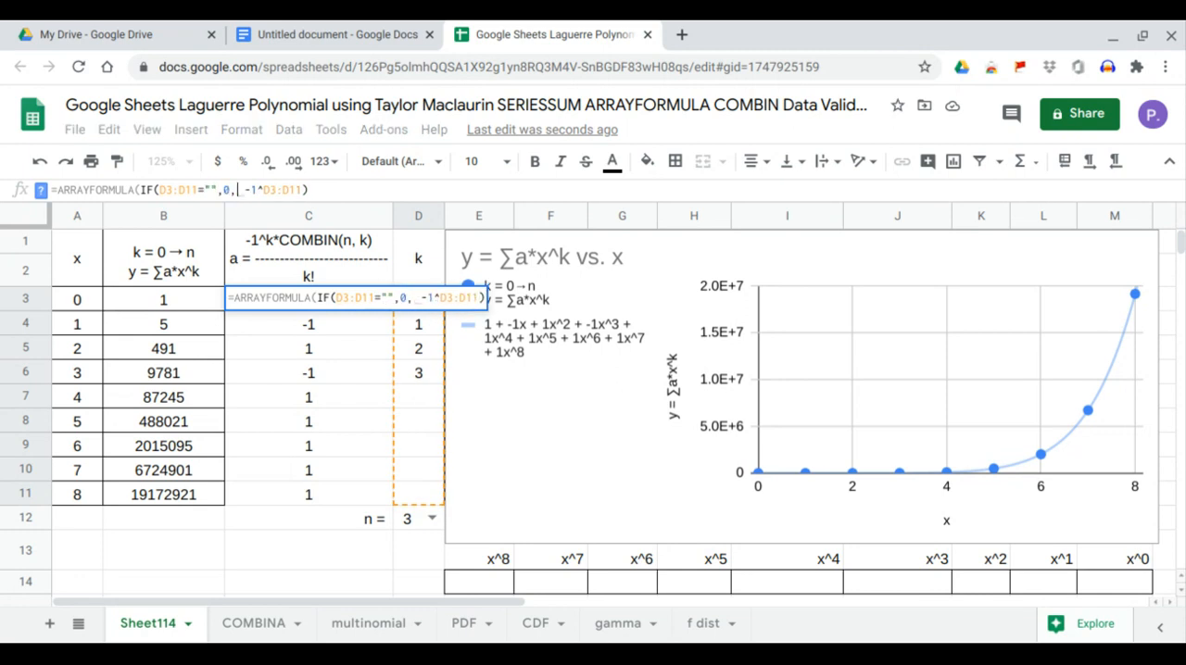
pyautogui.press('Return')
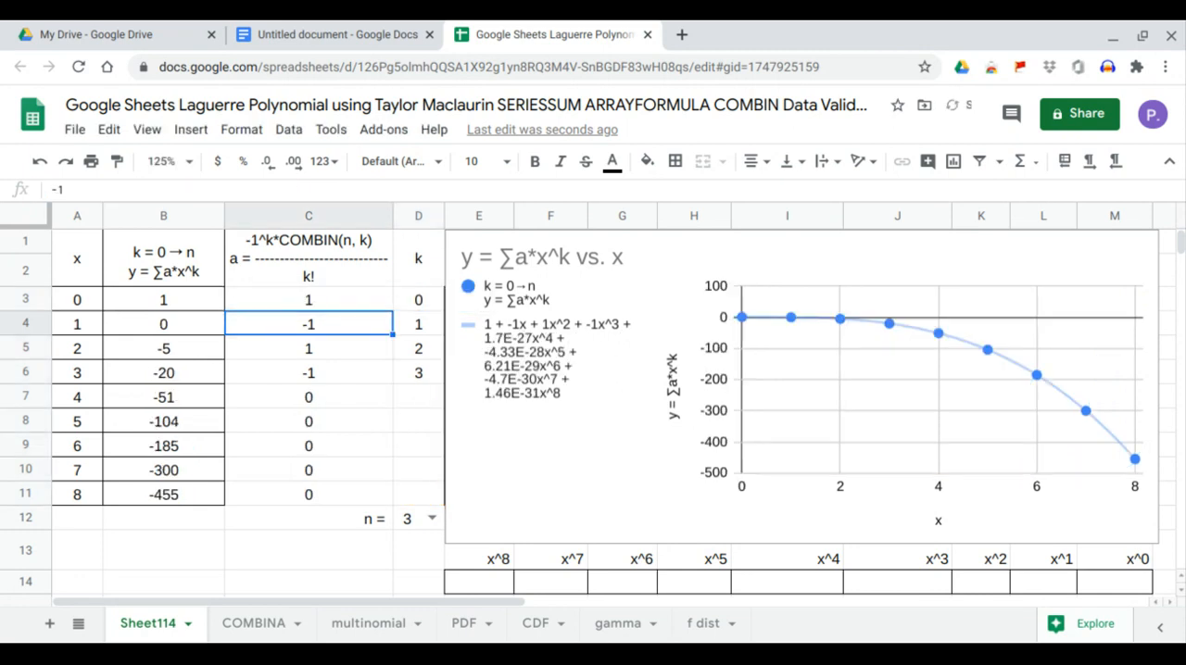
# Multiply the sign term in the C3 array formula by COMBIN(D12,D3:D11).
pyautogui.click(342, 307)
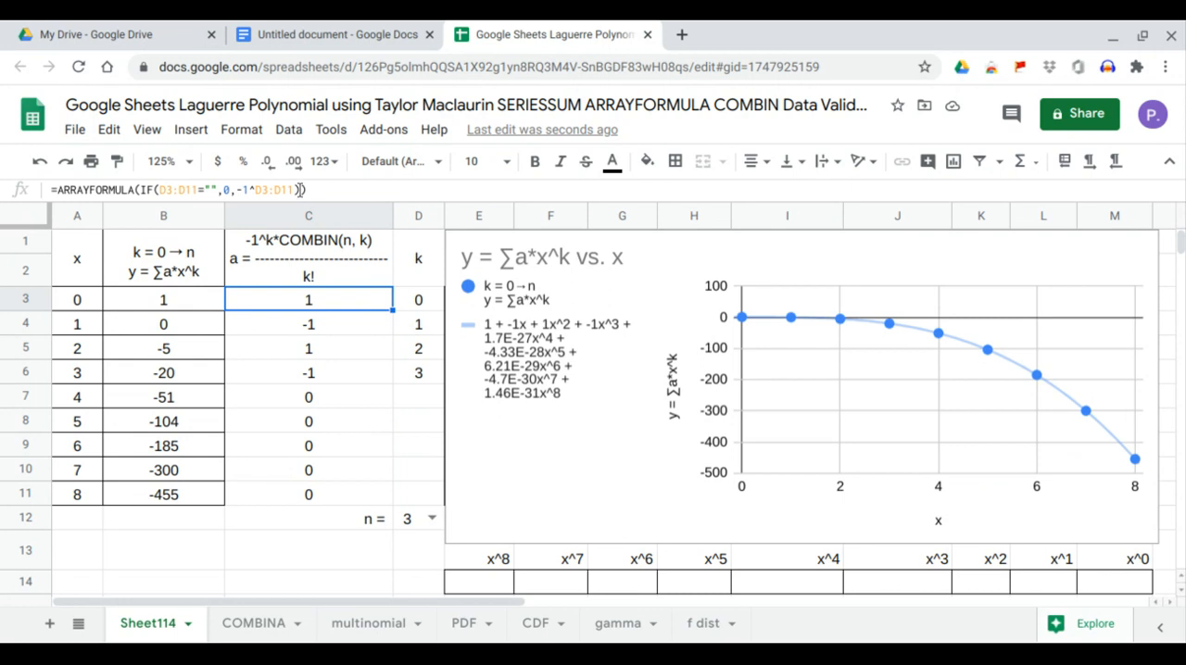
pyautogui.click(295, 189)
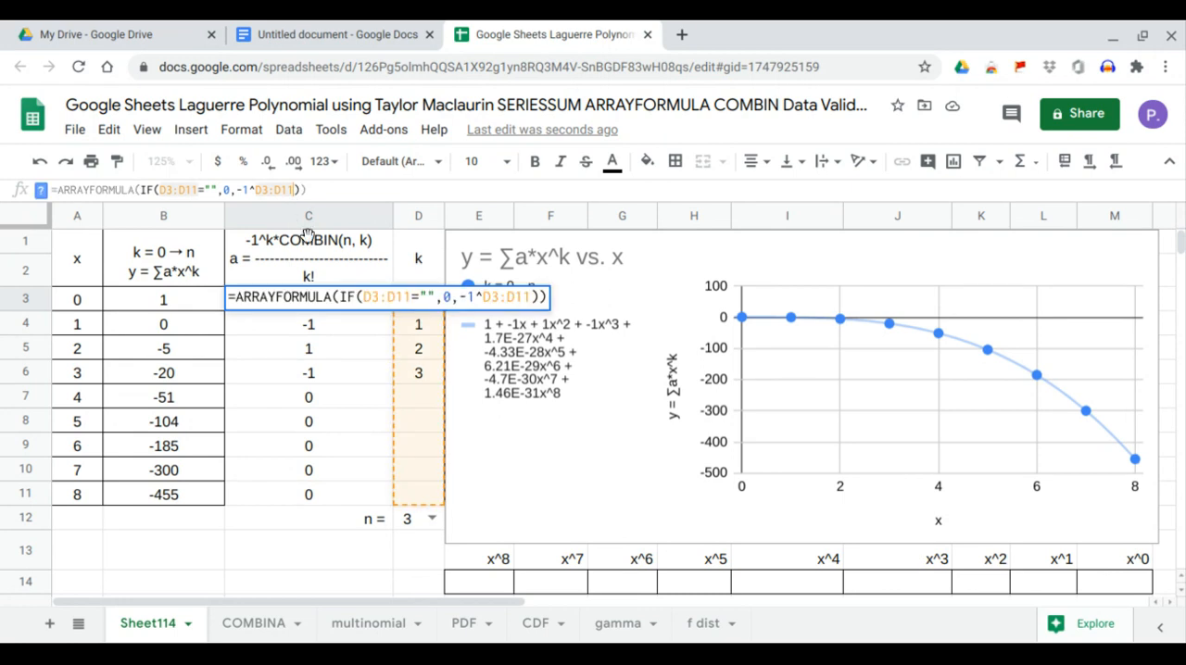
pyautogui.write('*')
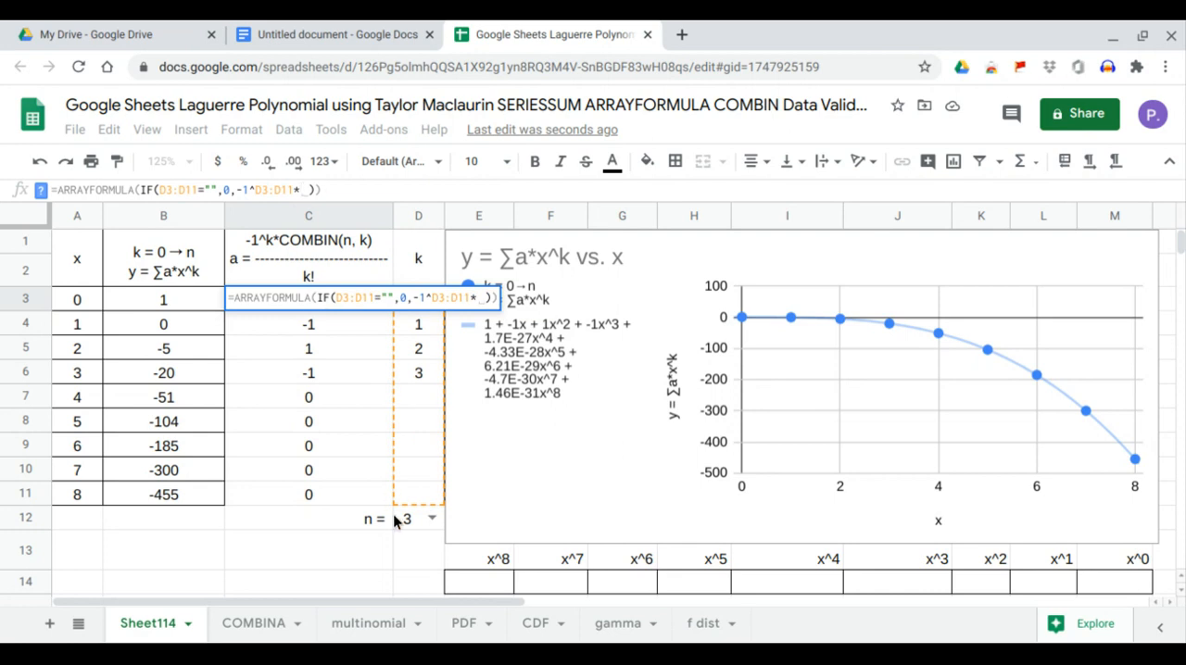
pyautogui.write('COMBIN(')
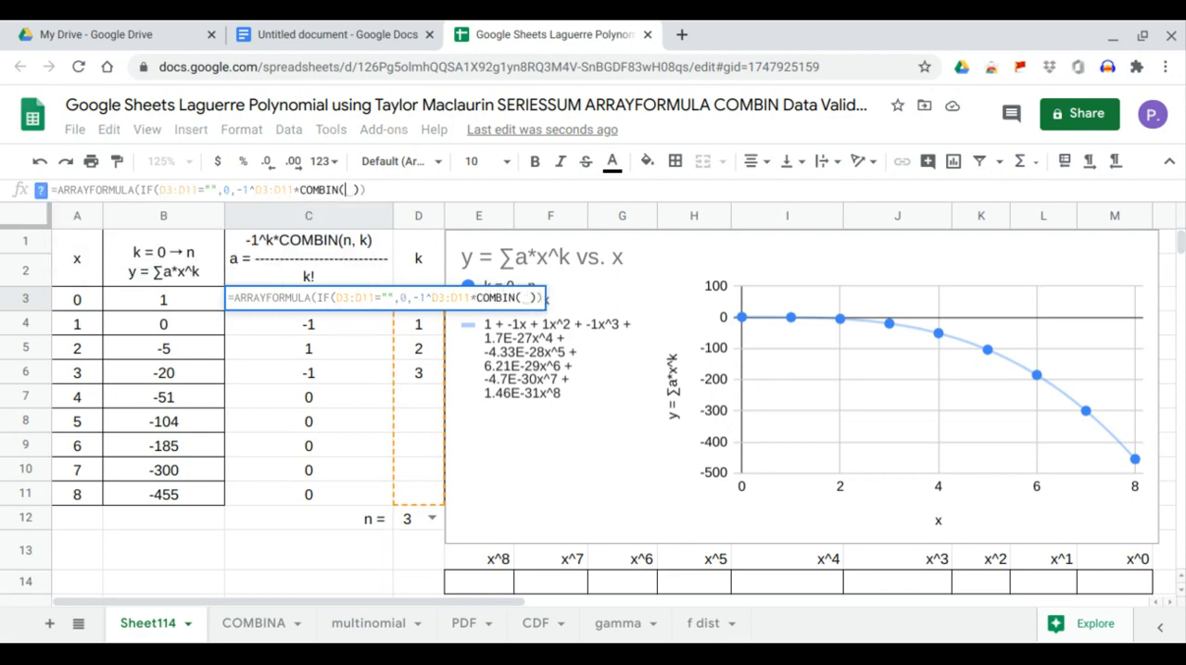
pyautogui.click(404, 520)
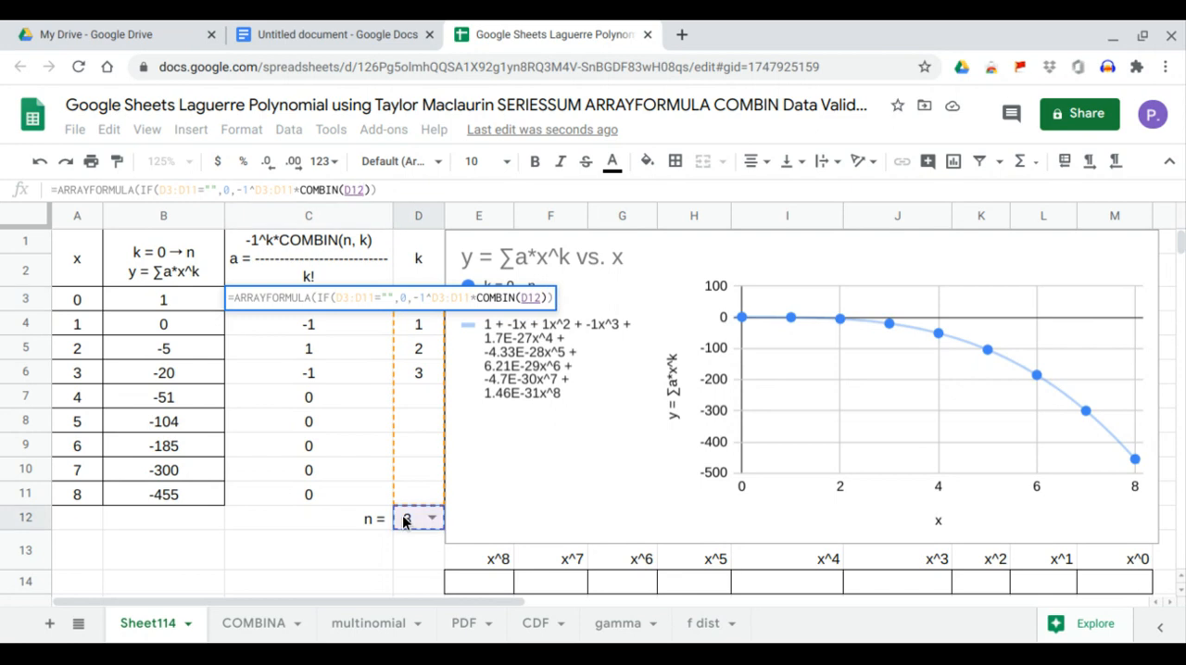
pyautogui.write(',')
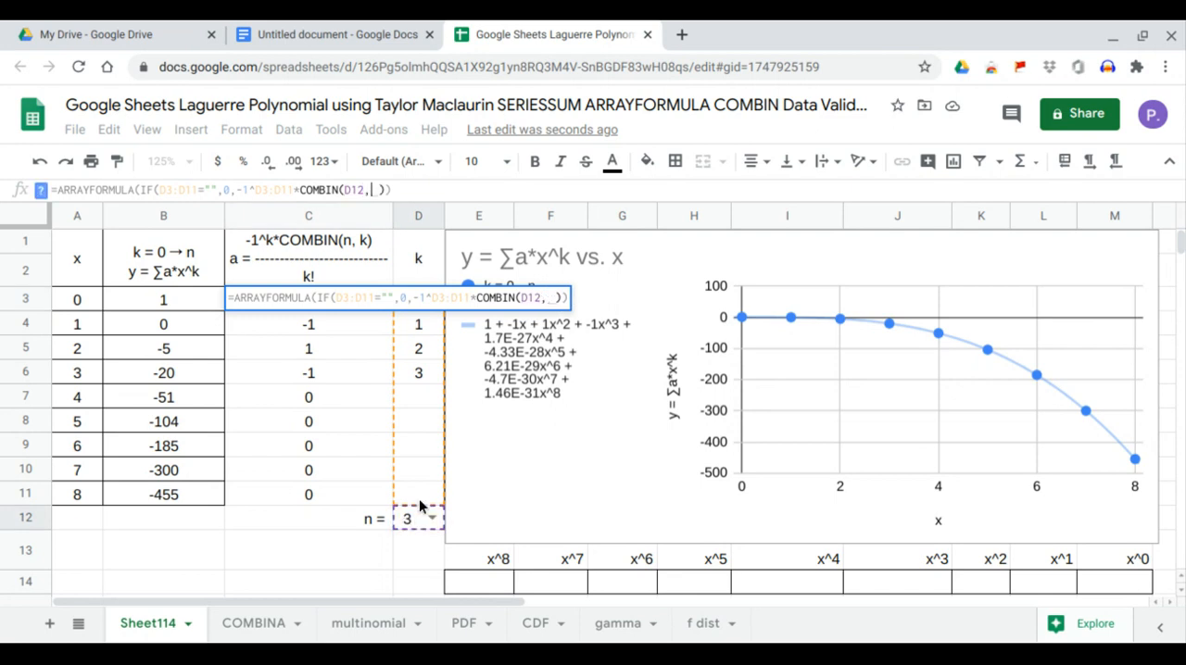
pyautogui.moveTo(419, 497); pyautogui.dragTo(423, 298)
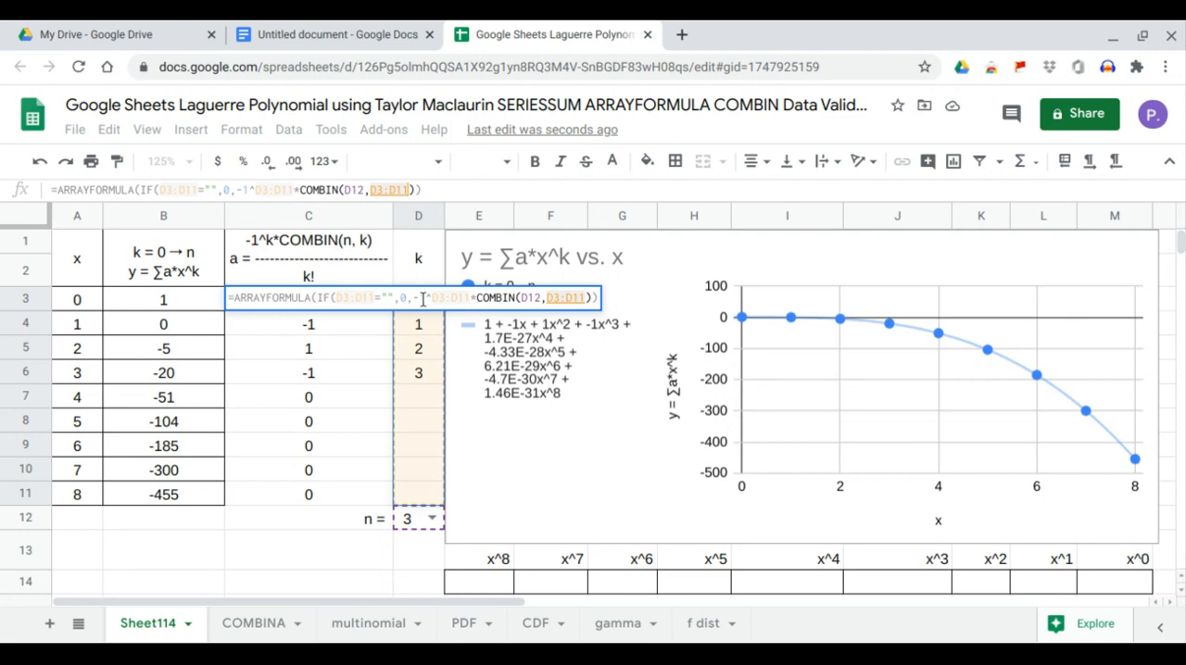
pyautogui.press('Return')
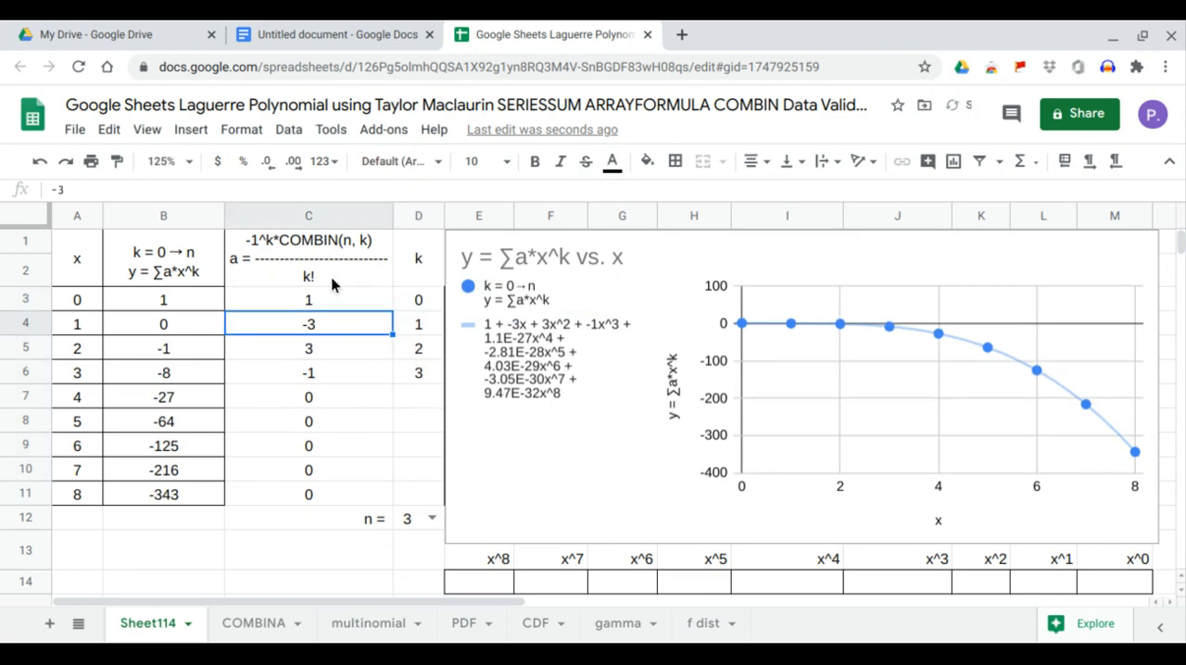
# Divide the COMBIN term in the C3 array formula by FACT(D3:D11) to complete coefficient a.
pyautogui.click(311, 298)
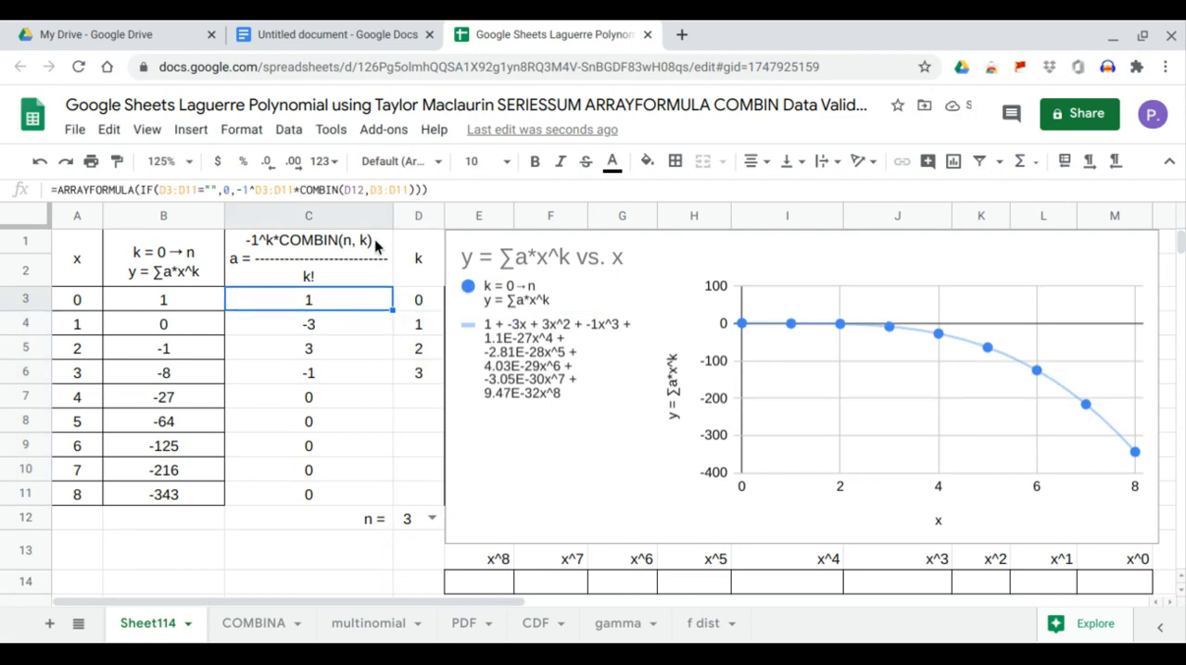
pyautogui.click(418, 190)
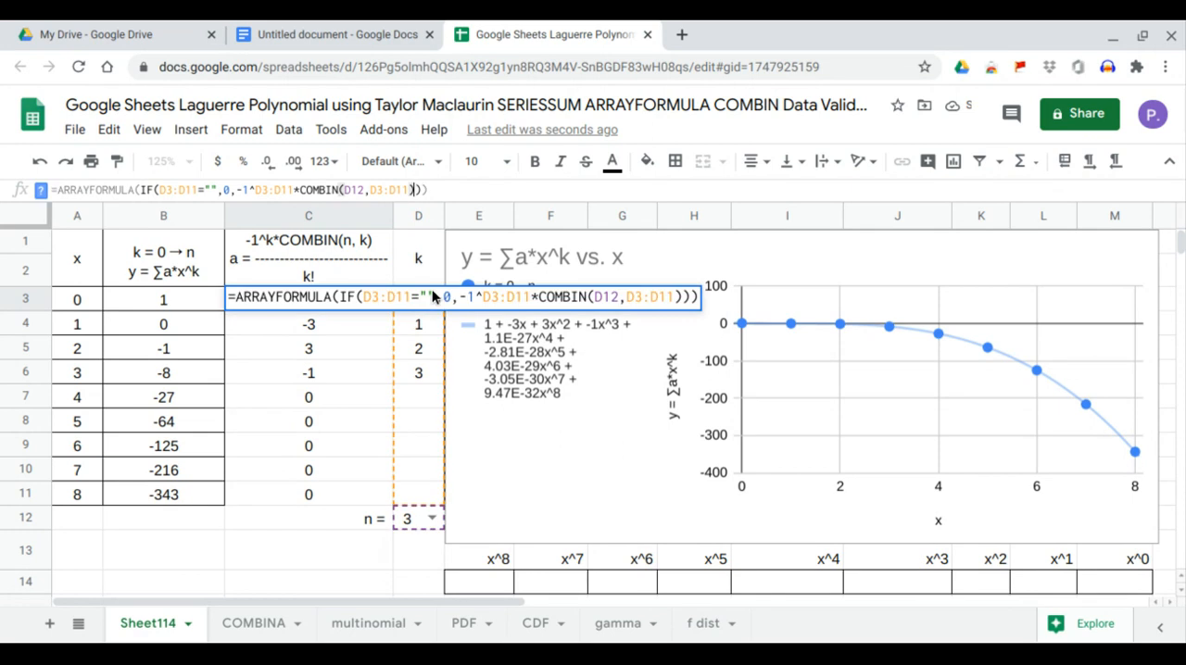
pyautogui.write('/FACT(')
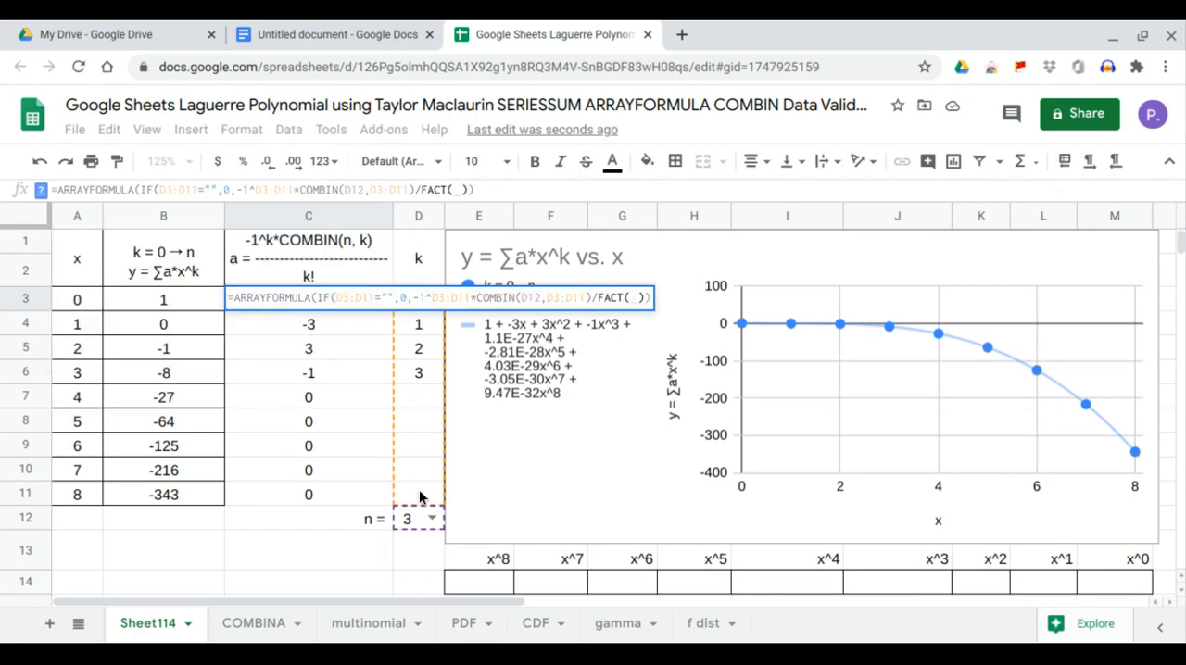
pyautogui.moveTo(418, 494); pyautogui.dragTo(407, 305)
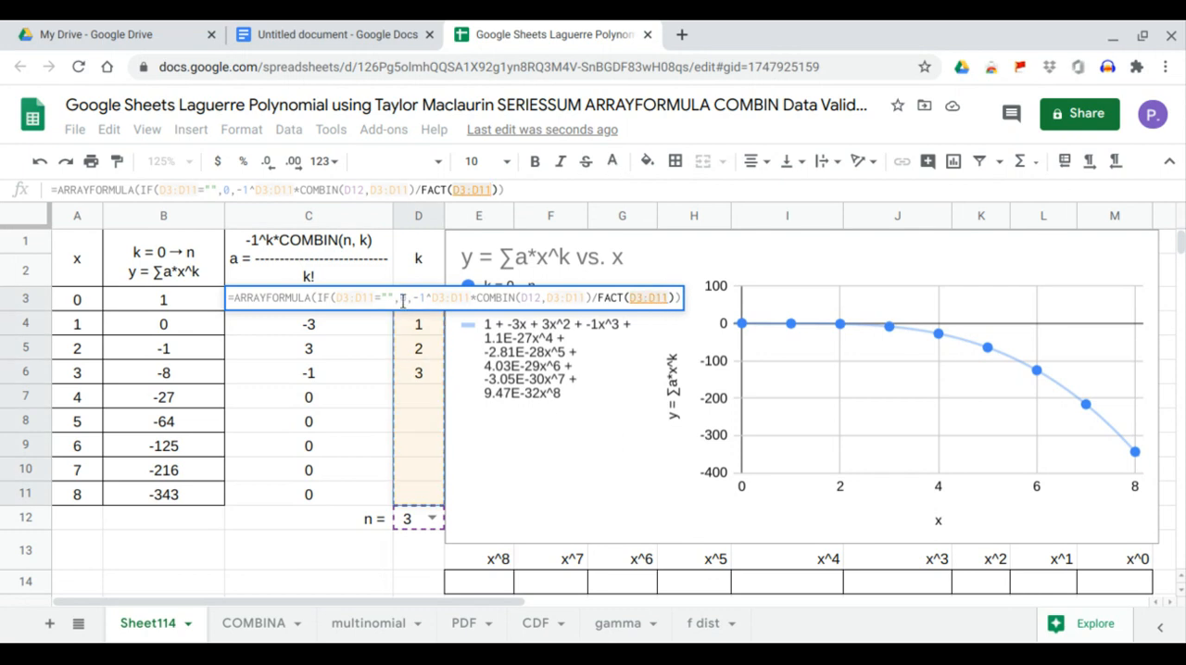
pyautogui.press('Return')
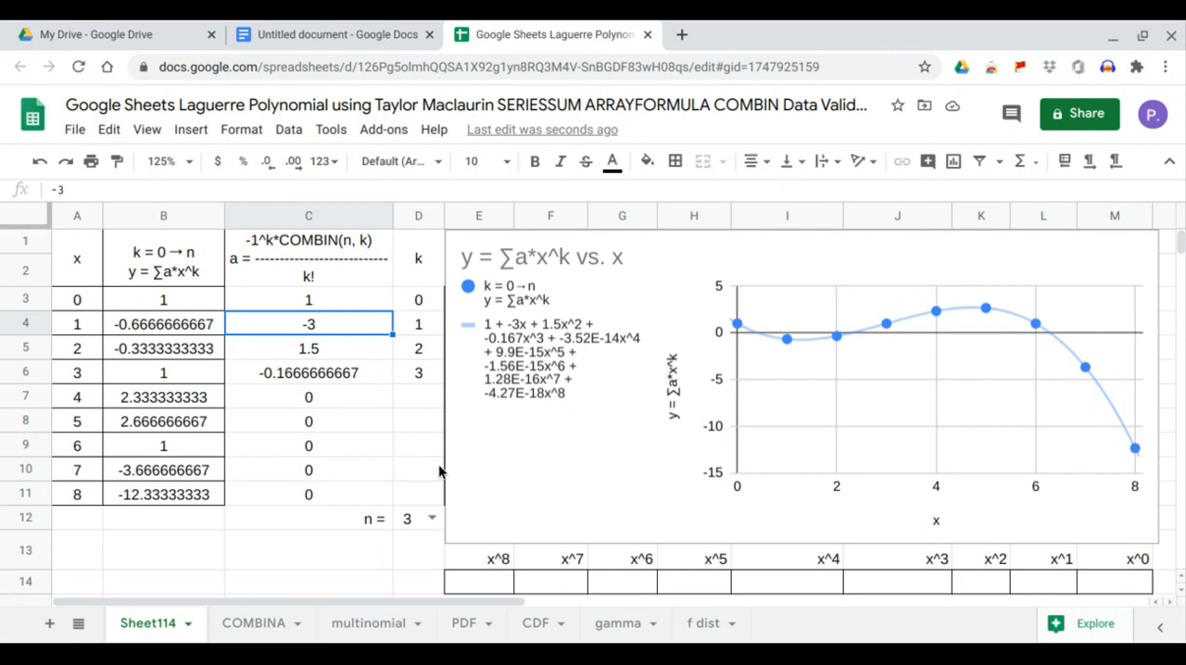
# Move the chart off the powers table in E1:M11 so its upper corner sits near cell M13.
pyautogui.click(487, 463)
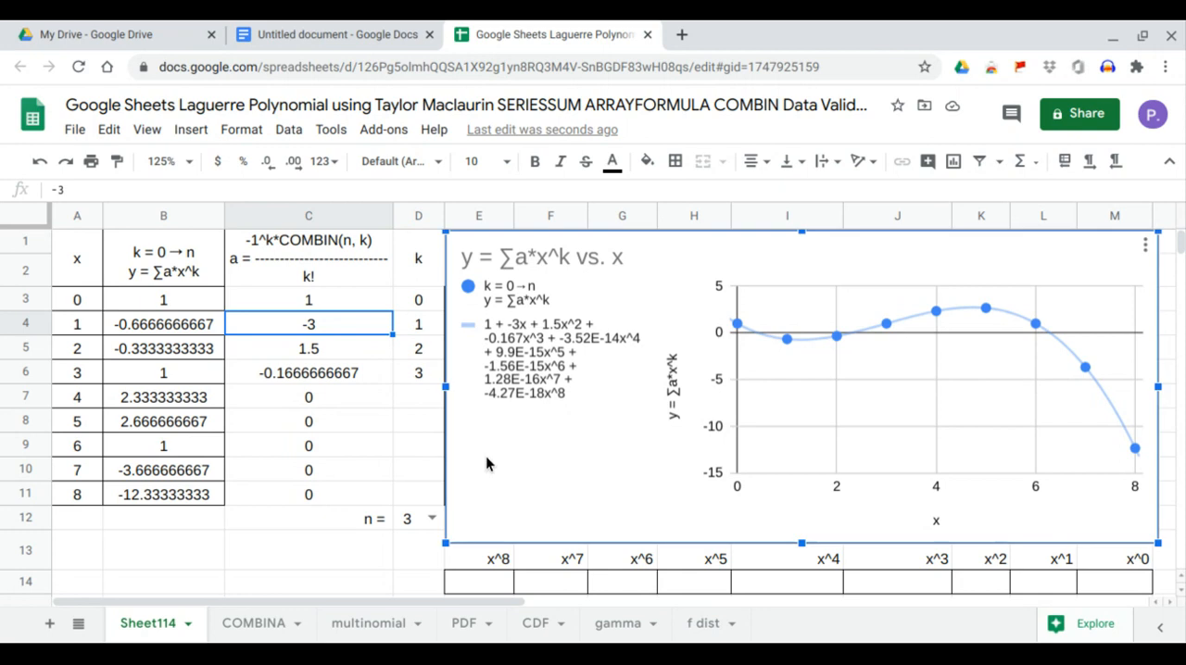
pyautogui.click(472, 576)
pyautogui.moveTo(474, 578); pyautogui.dragTo(1095, 585)
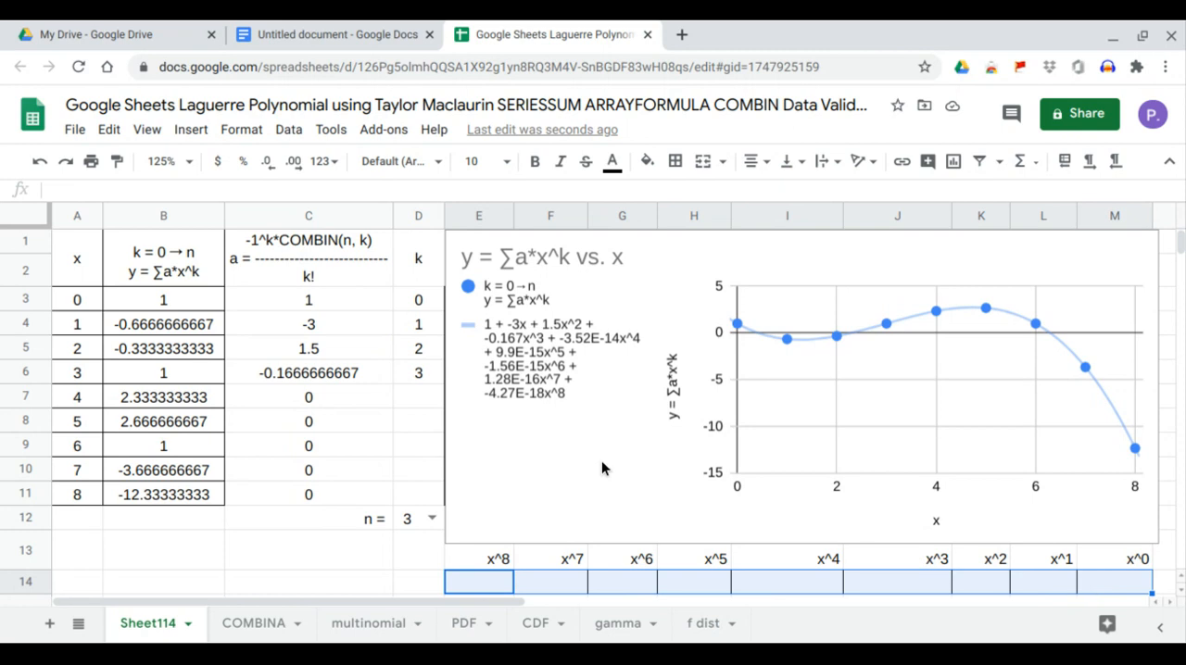
pyautogui.click(527, 431)
pyautogui.moveTo(513, 431); pyautogui.dragTo(1184, 640)
pyautogui.scroll(-2, 1143, 473)
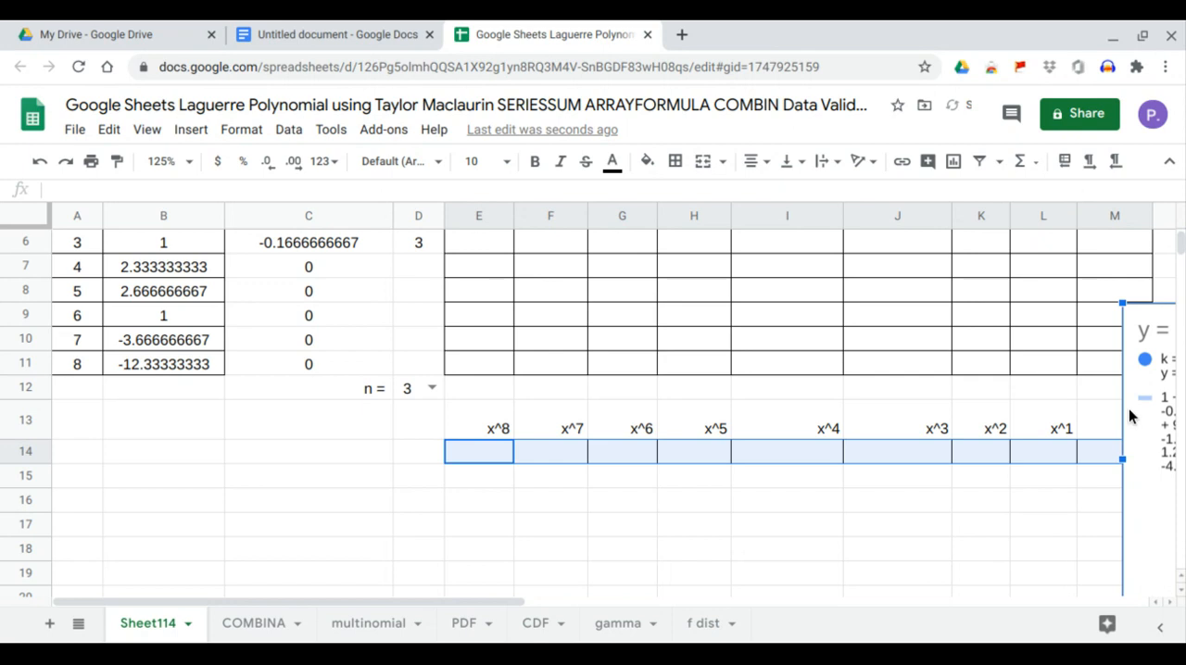
pyautogui.moveTo(1140, 312); pyautogui.dragTo(1145, 428)
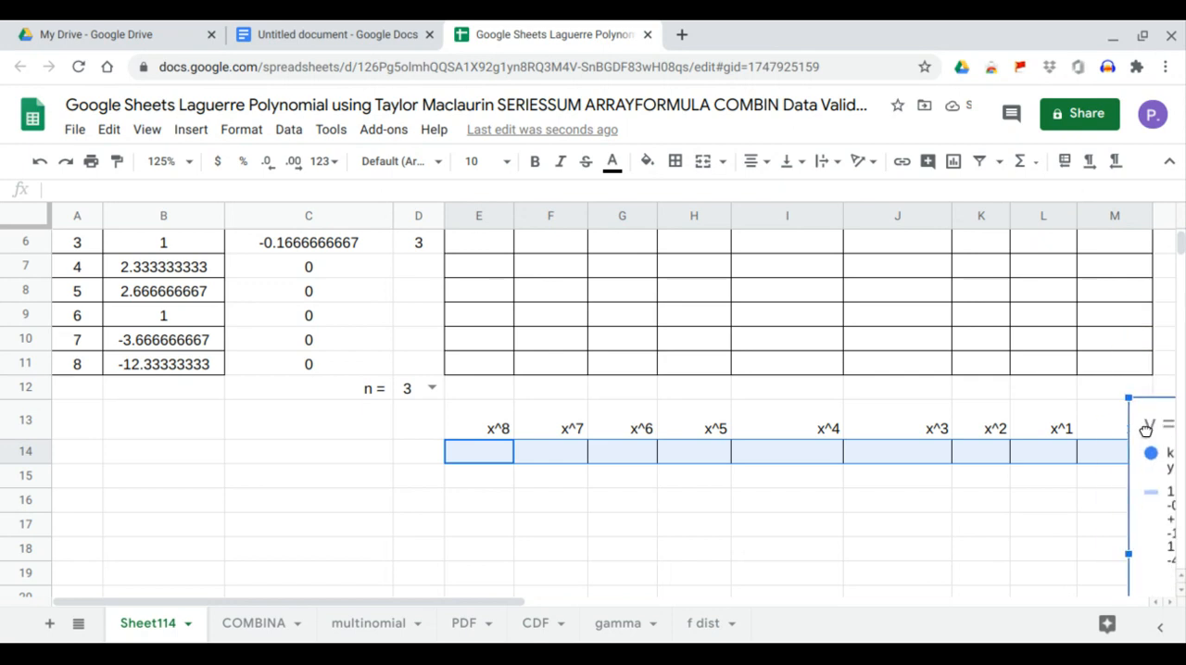
pyautogui.scroll(-2, 537, 482)
pyautogui.scroll(5, 535, 484)
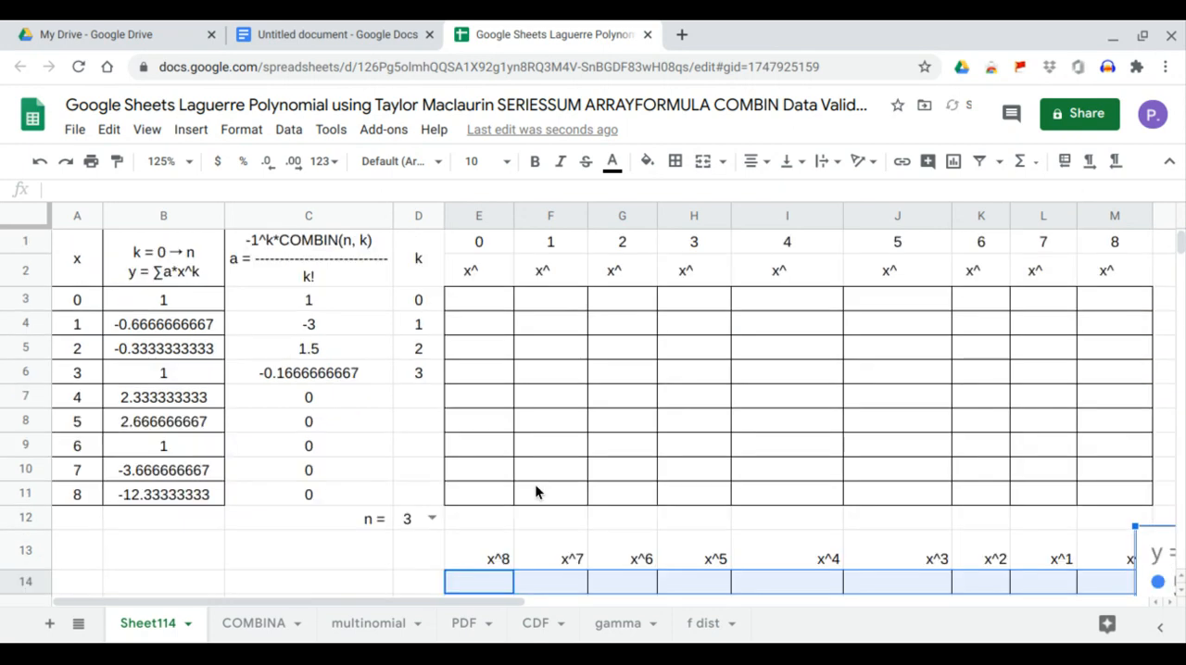
# Enter =ARRAYFORMULA(ARRAYFORMULA(A3:A11)^E1:M1) in E3 to fill the table with powers of x from 0 to 8.
pyautogui.click(472, 299)
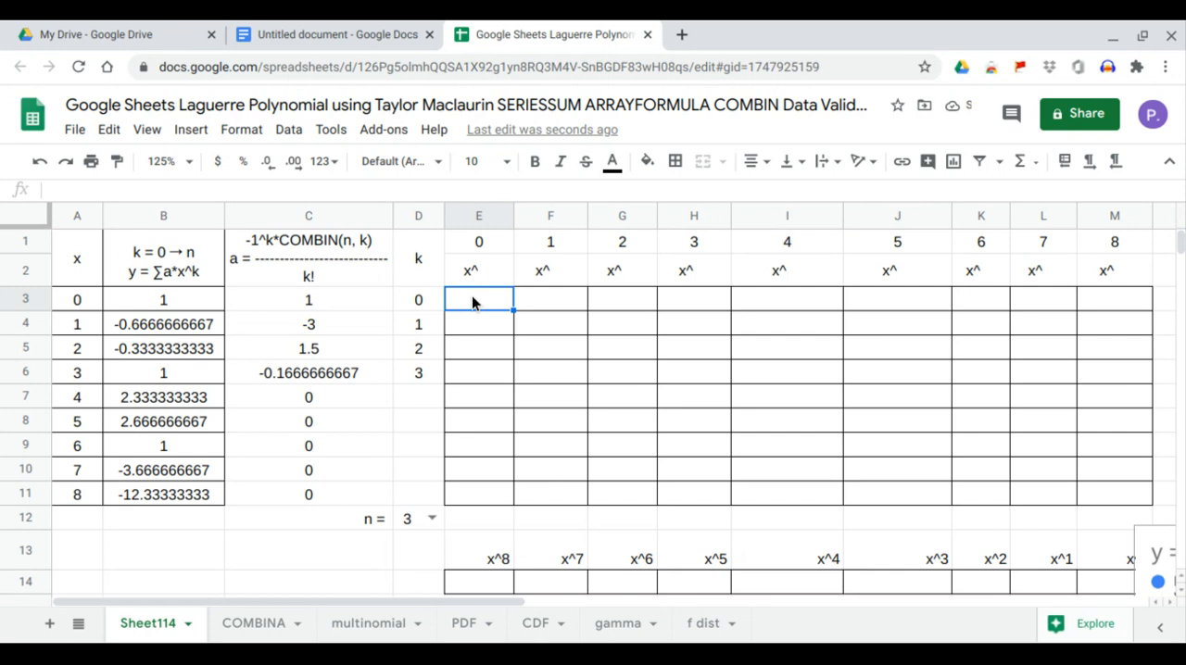
pyautogui.write('=ar')
pyautogui.press('Down')
pyautogui.press('Tab')
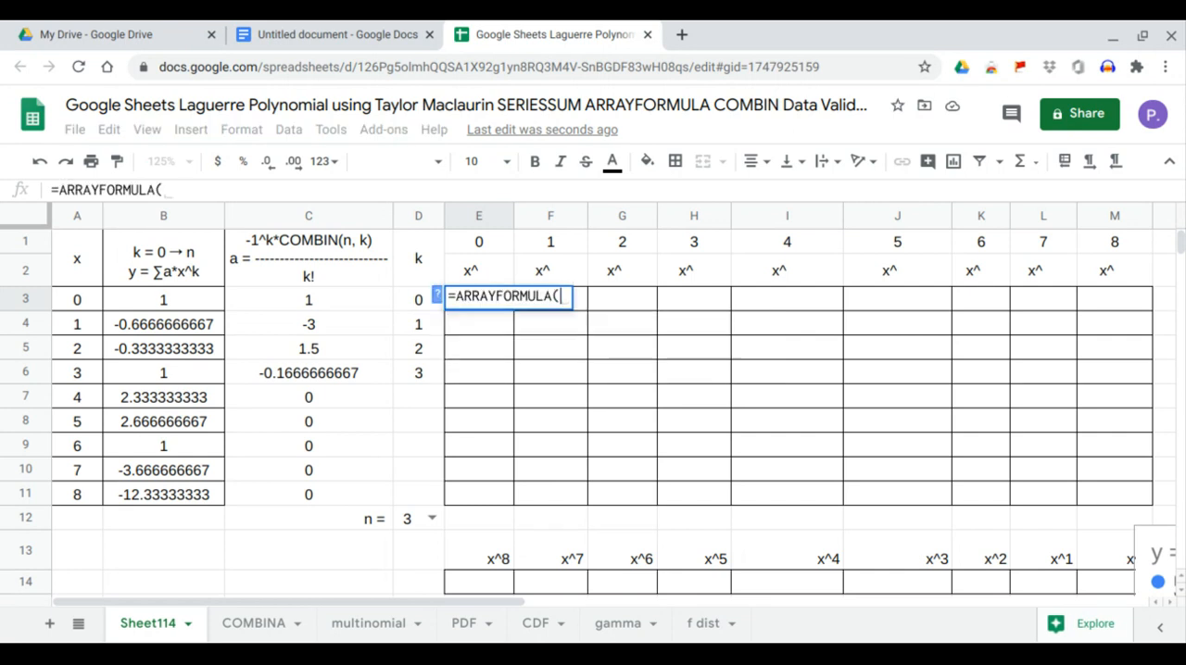
pyautogui.write('ar')
pyautogui.press('Down')
pyautogui.press('Tab')
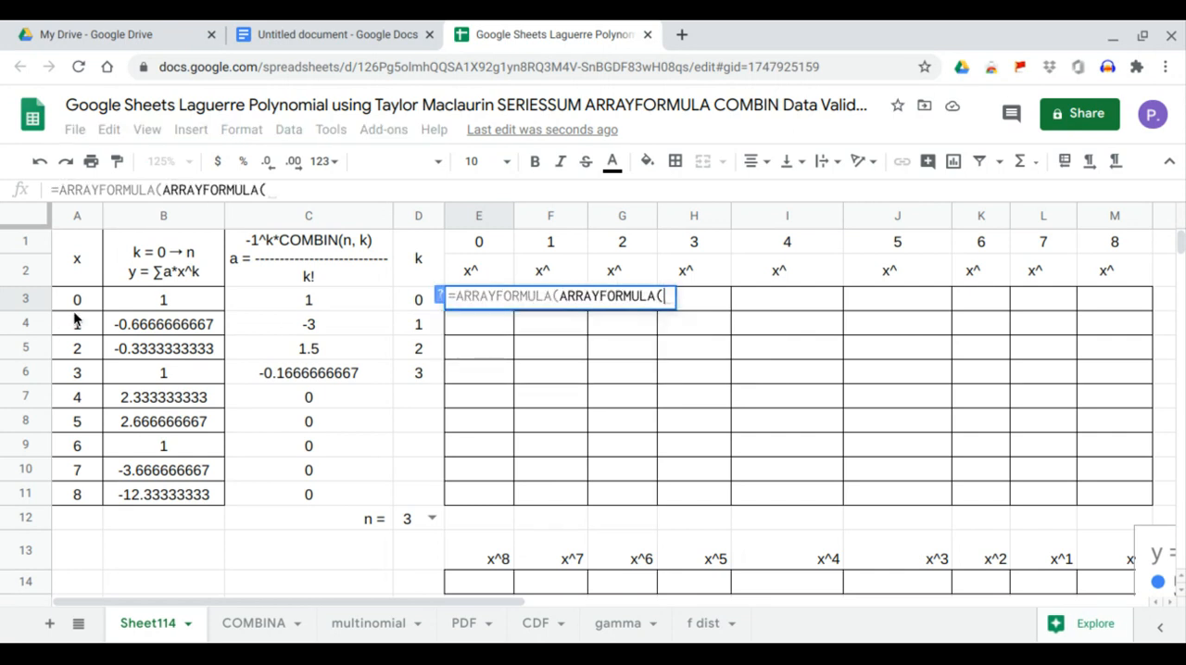
pyautogui.moveTo(76, 299); pyautogui.dragTo(76, 498)
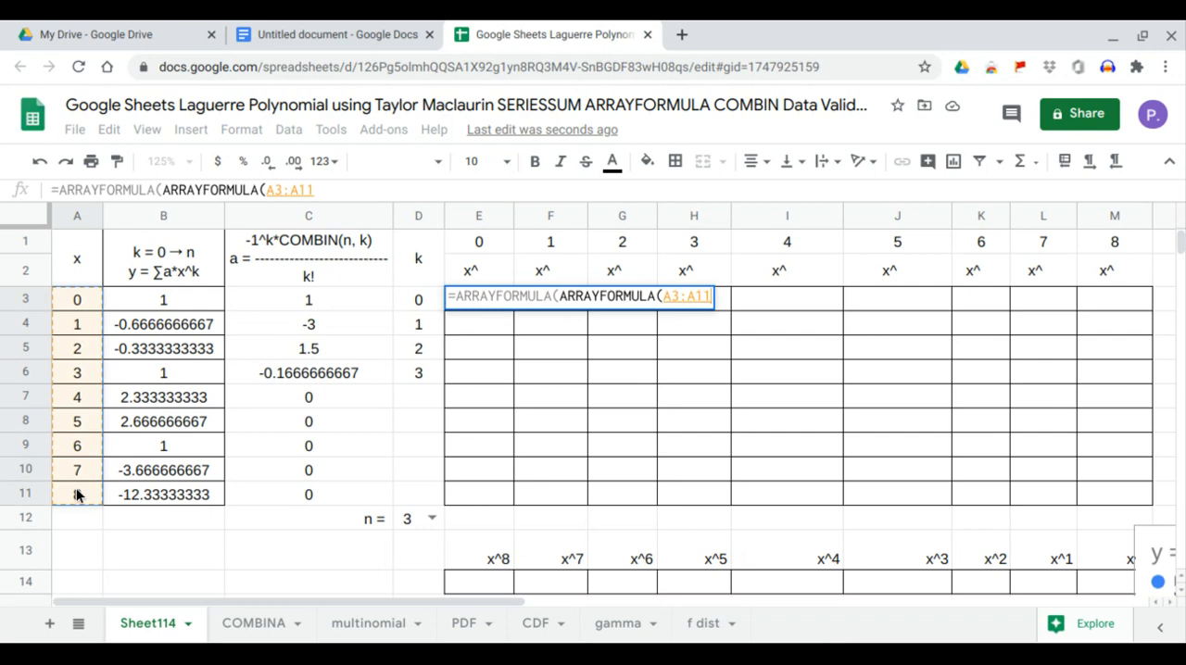
pyautogui.write(')^')
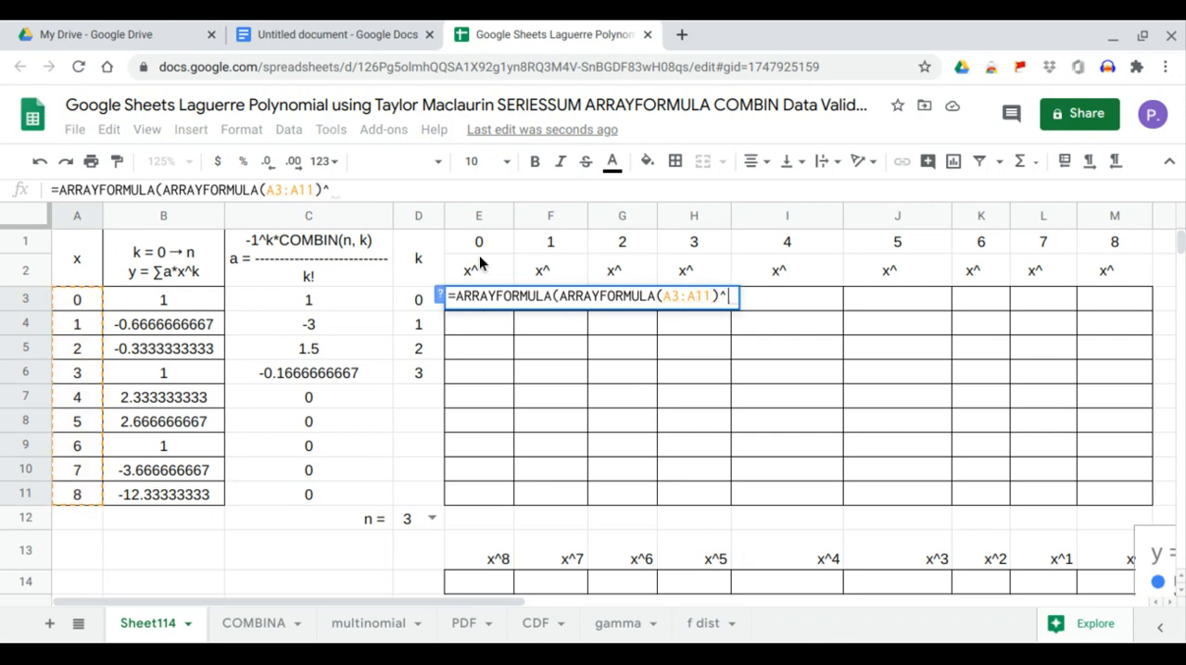
pyautogui.moveTo(484, 252); pyautogui.dragTo(1068, 246)
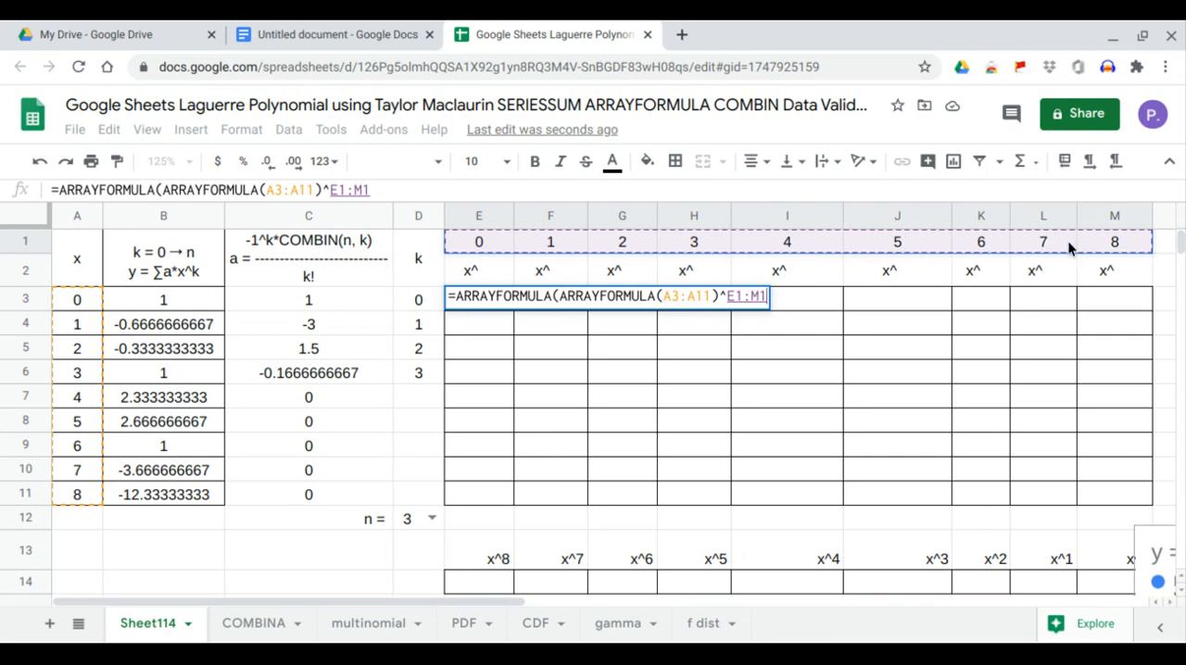
pyautogui.press('Return')
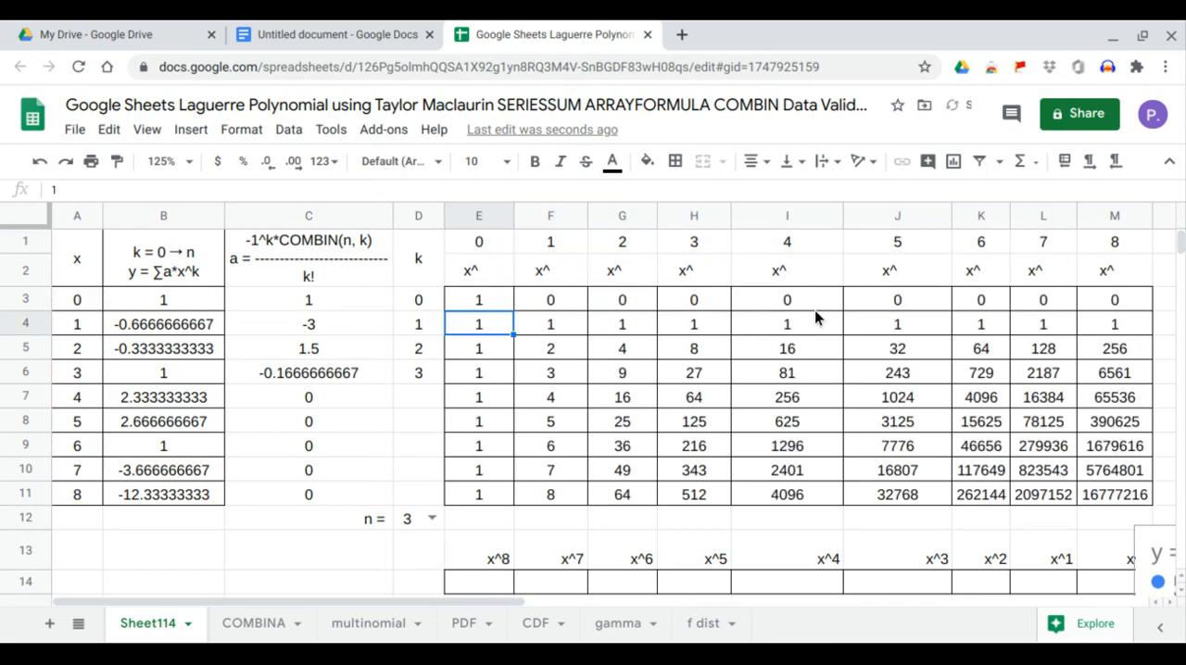
# Enter =LINEST(B3:B11,F3:M11) in E14 to fill the coefficient row from x^8 to x^0.
pyautogui.click(509, 582)
pyautogui.write('=linest(')
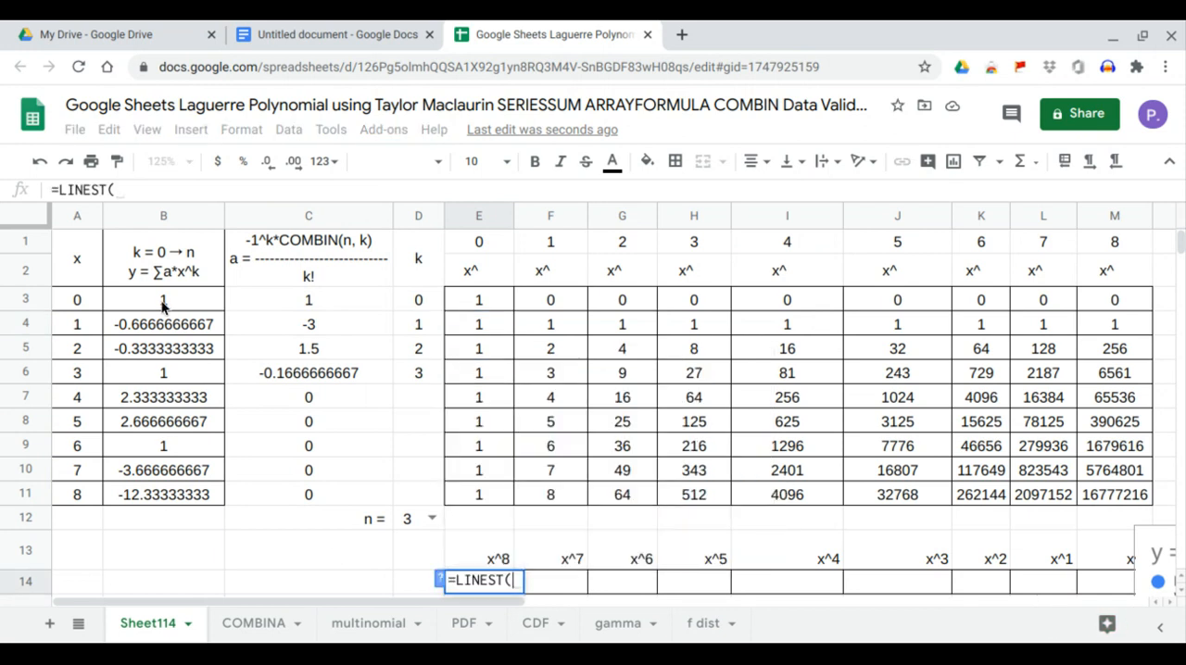
pyautogui.moveTo(163, 302); pyautogui.dragTo(172, 501)
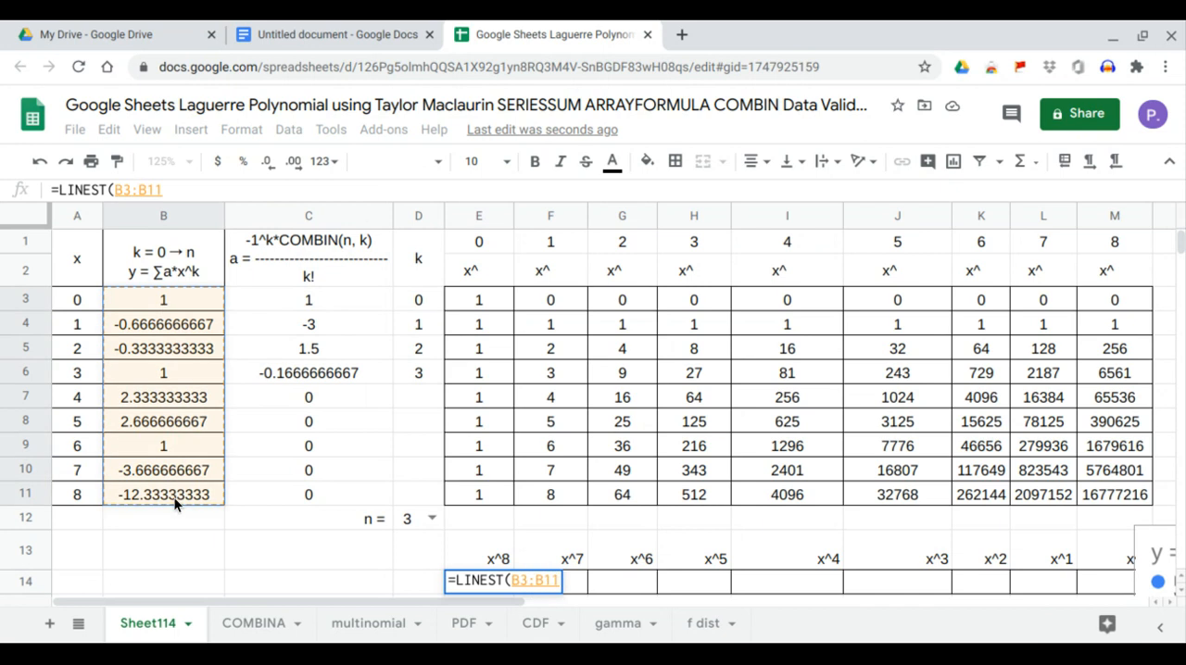
pyautogui.write(',')
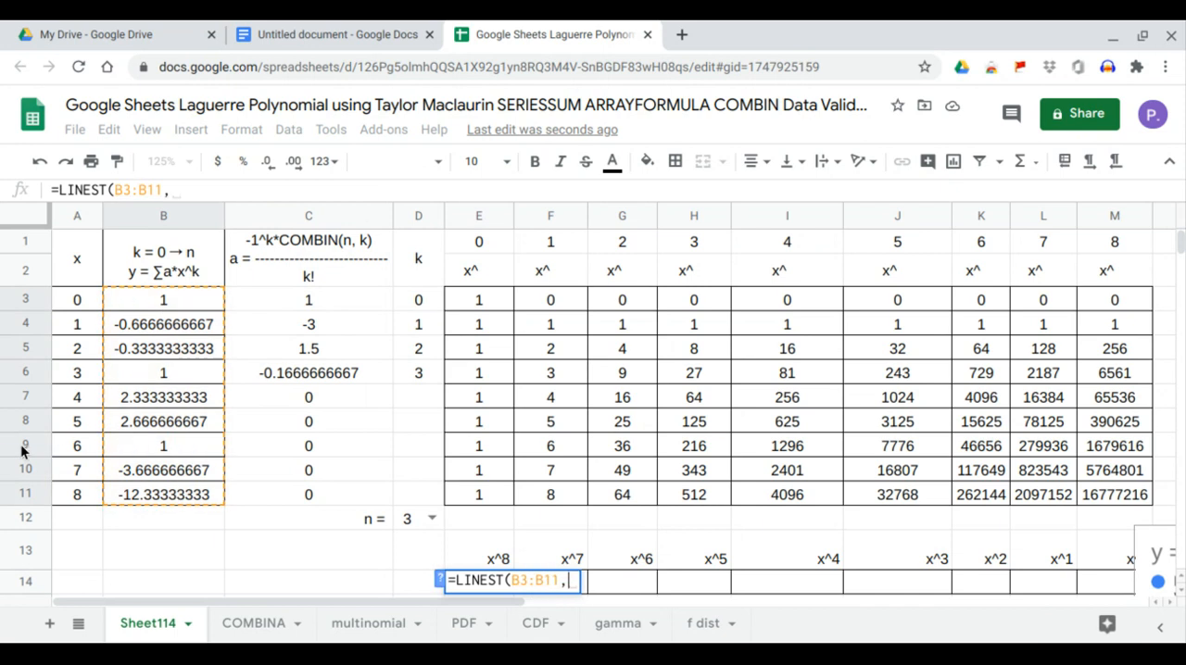
pyautogui.moveTo(552, 302); pyautogui.dragTo(1127, 501)
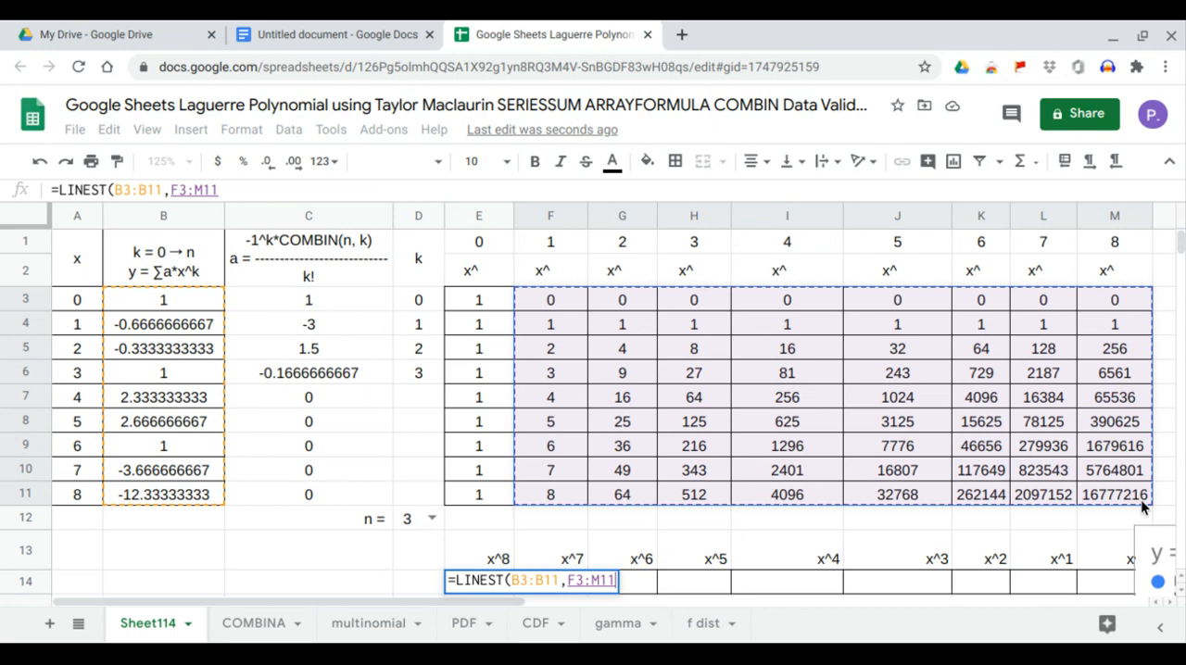
pyautogui.press('Return')
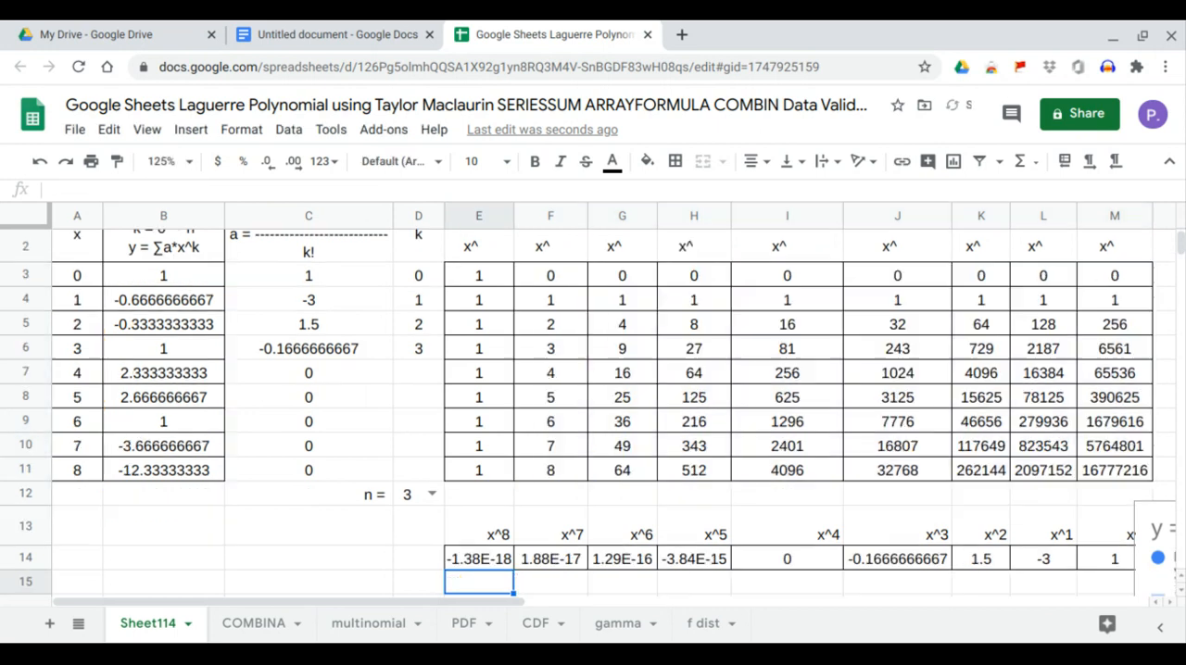
# Move the chart back over the powers table so it starts at E1 and ends above the coefficient row.
pyautogui.scroll(1, 1148, 516)
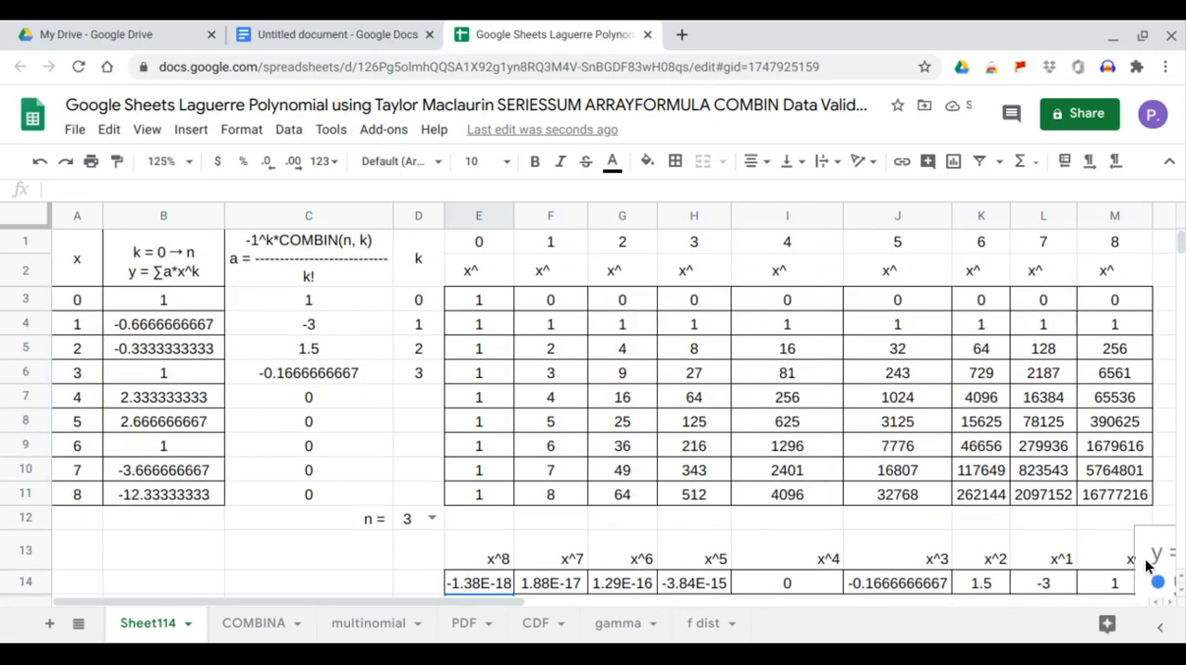
pyautogui.scroll(-3, 1146, 555)
pyautogui.moveTo(1124, 489); pyautogui.dragTo(652, 336)
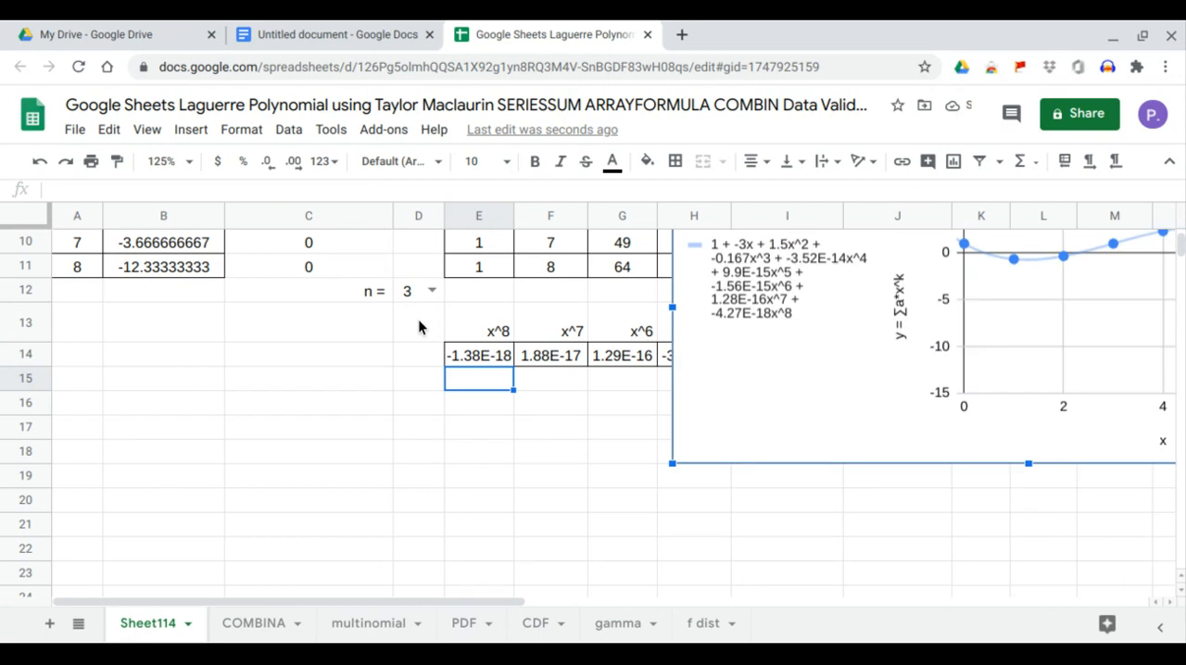
pyautogui.scroll(3, 418, 319)
pyautogui.moveTo(694, 472); pyautogui.dragTo(470, 305)
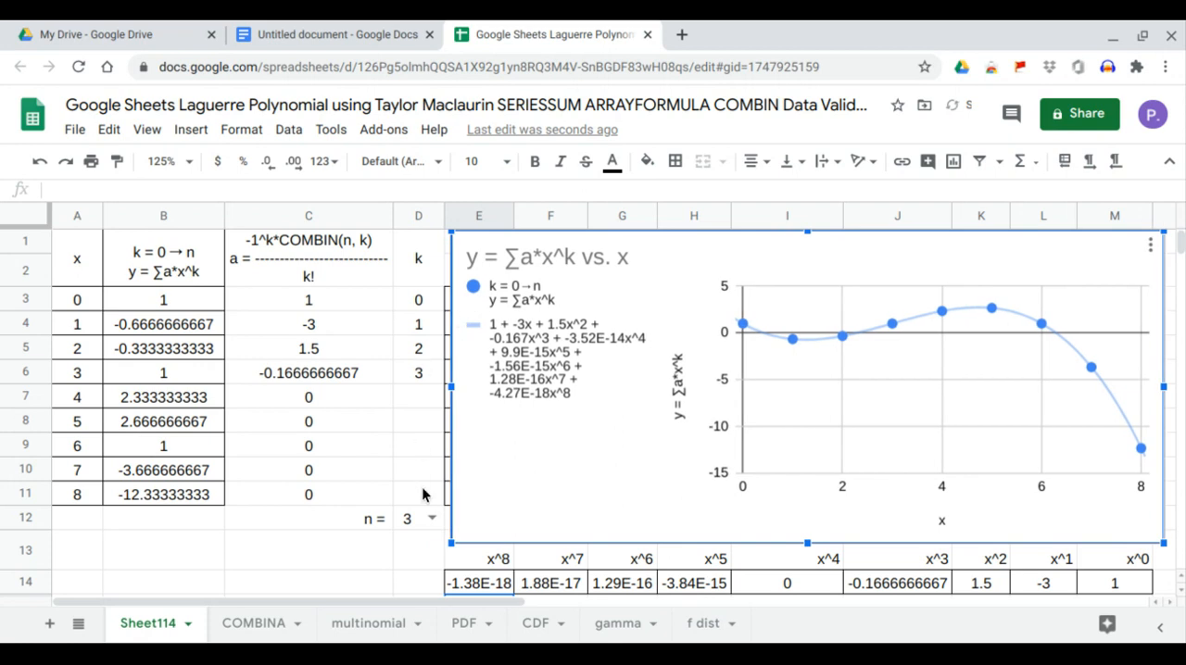
# Set n in D12 to 0 and check the x^0 coefficient in M14.
pyautogui.click(432, 526)
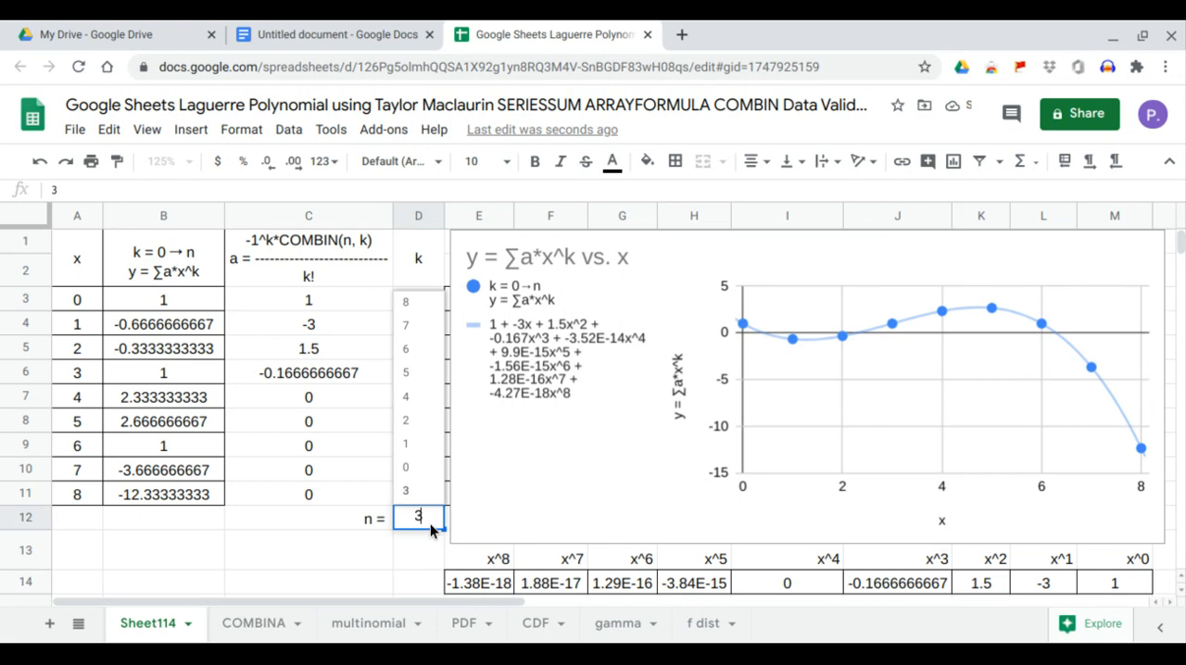
pyautogui.click(428, 470)
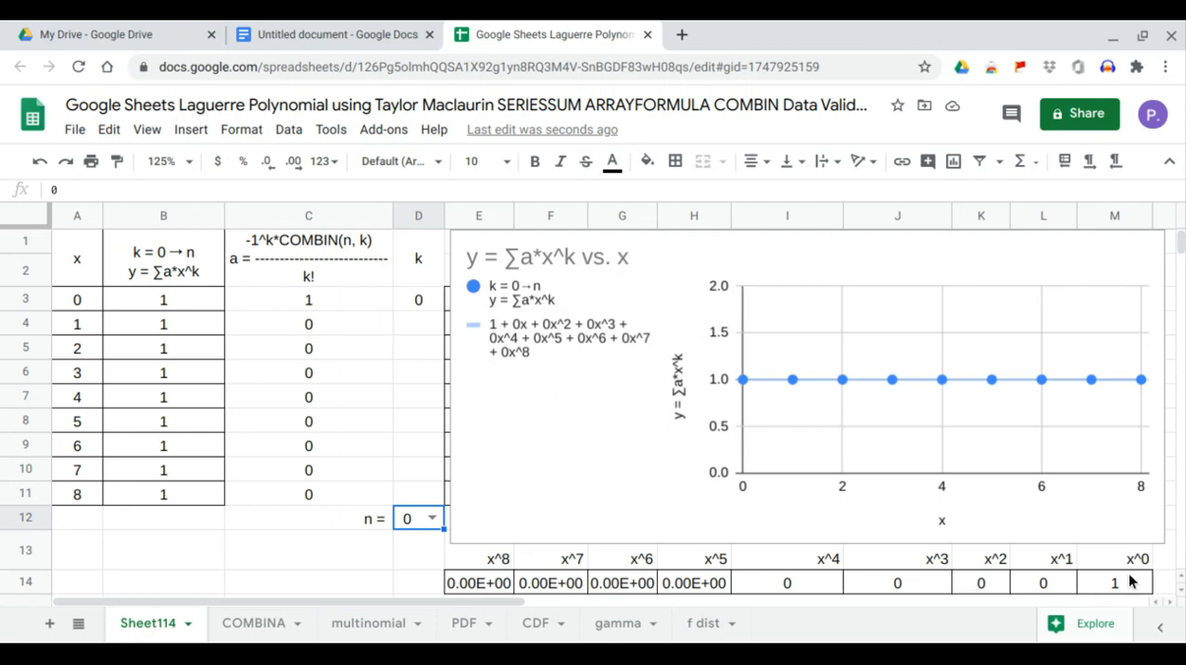
pyautogui.moveTo(1132, 581); pyautogui.dragTo(1130, 564)
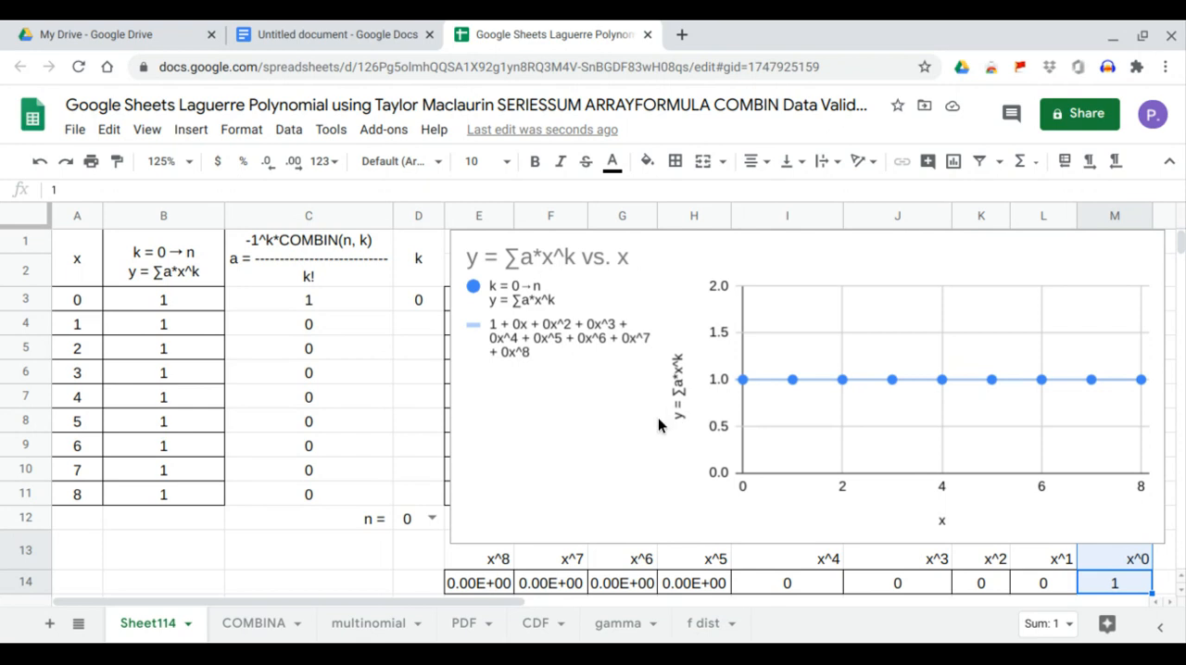
# Set n in D12 to 1 and check the x^0 and x^1 coefficients in M14 and L14.
pyautogui.click(431, 518)
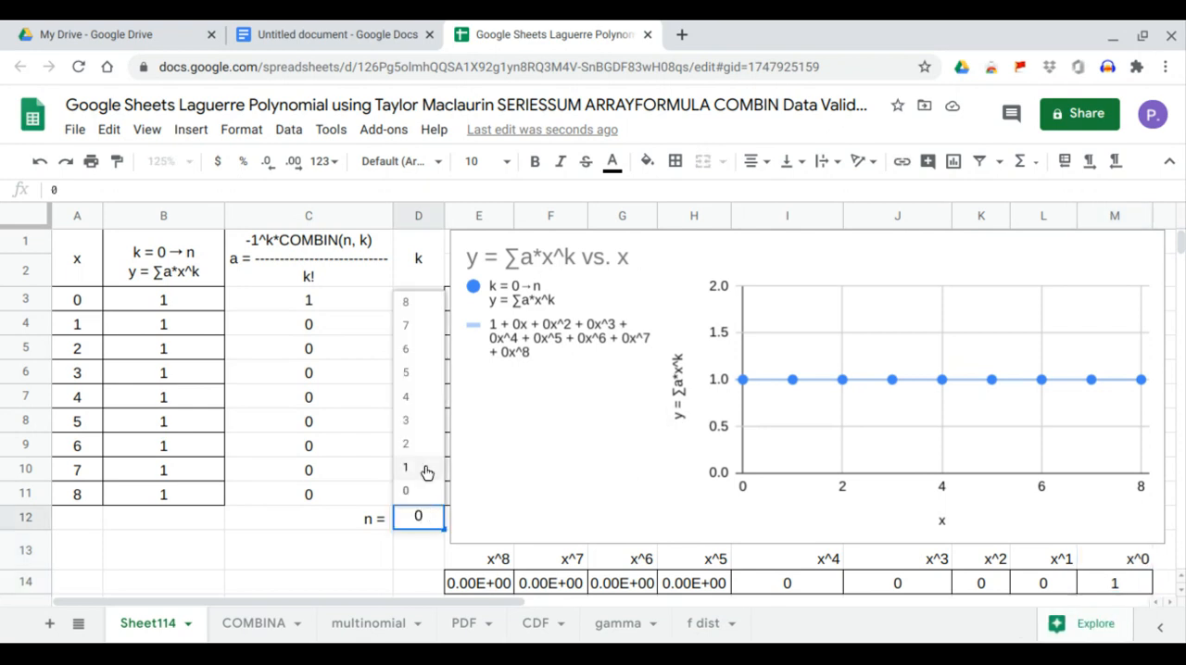
pyautogui.click(426, 471)
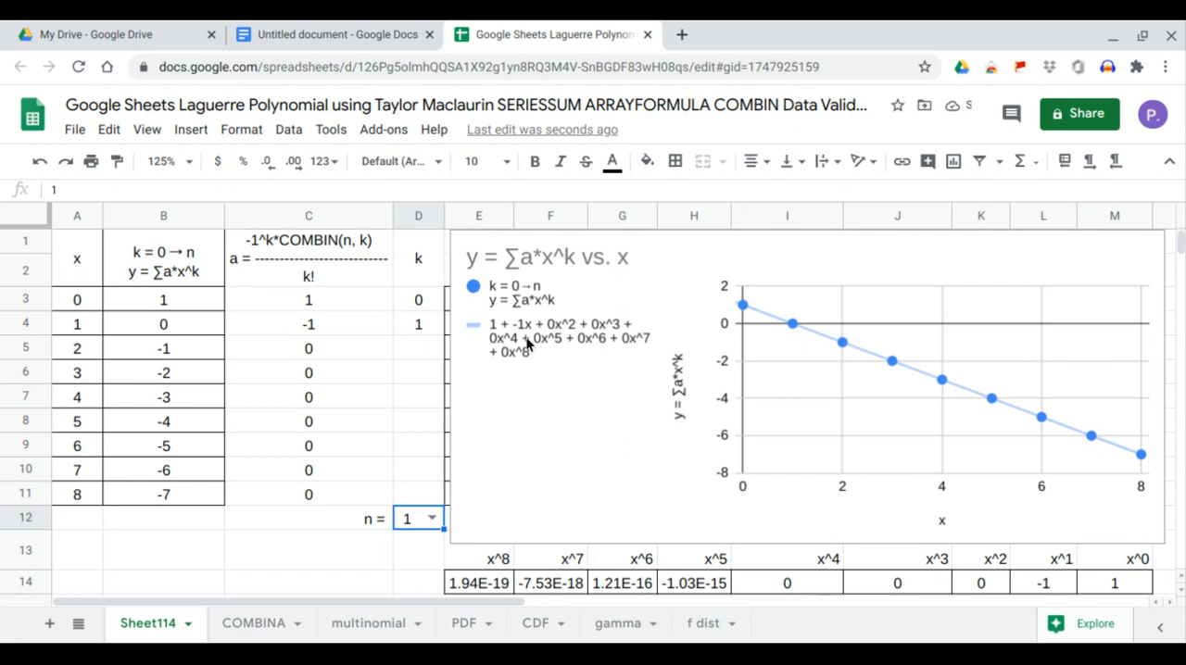
pyautogui.click(1108, 591)
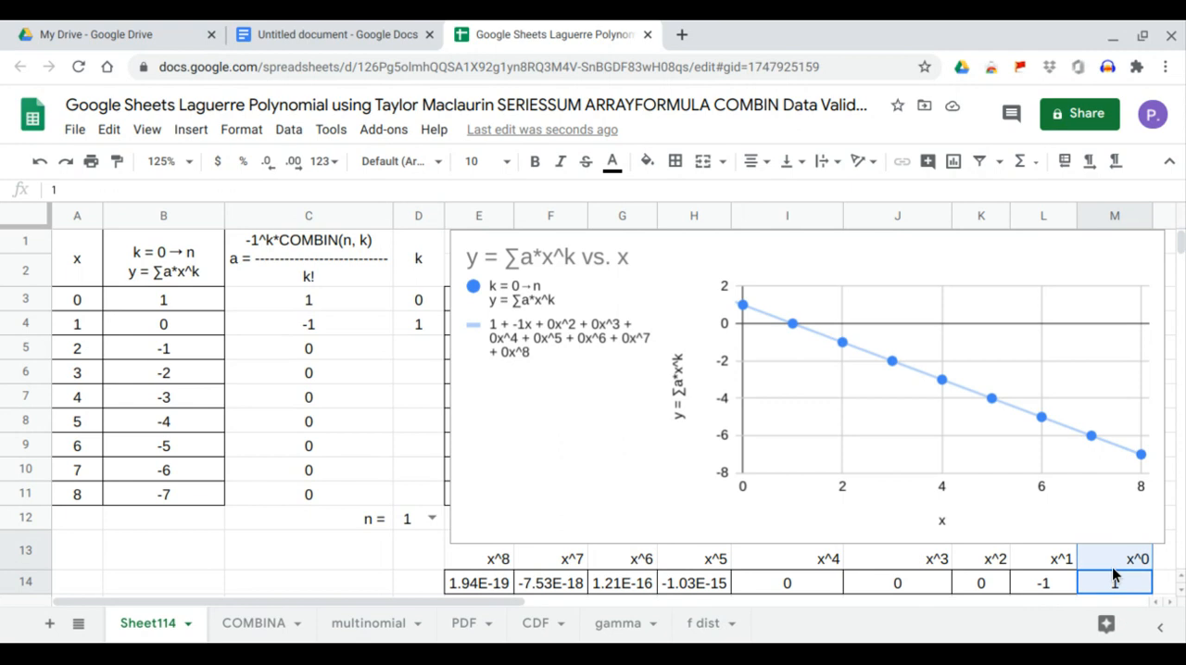
pyautogui.click(1055, 584)
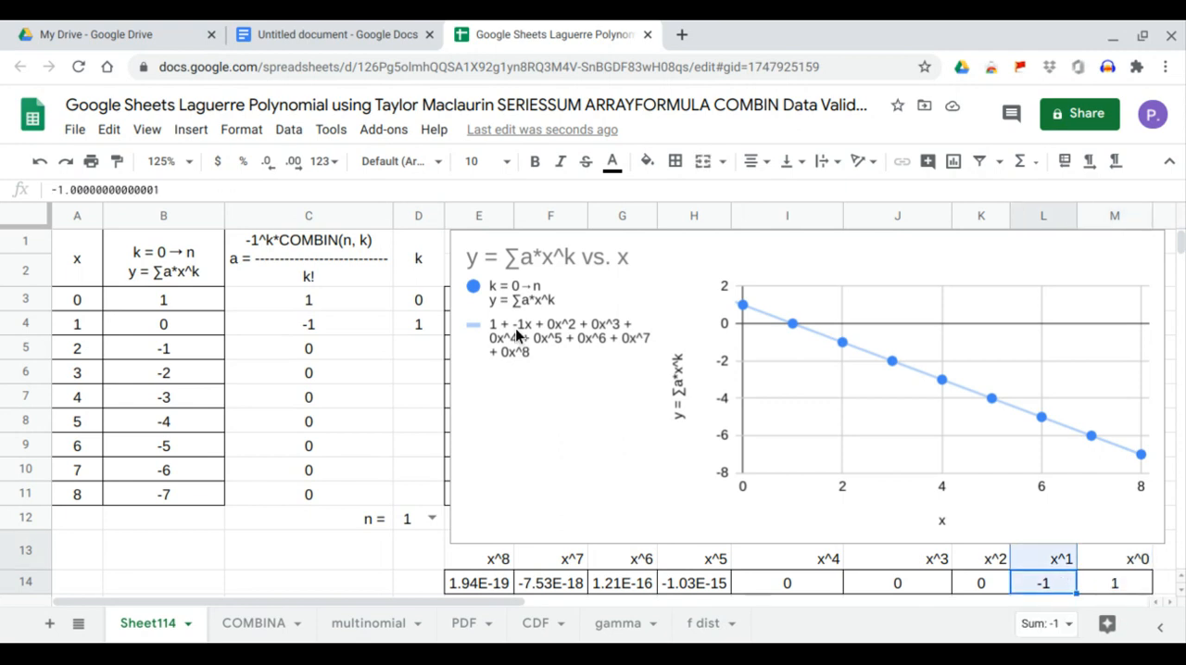
# Set n in D12 to 2 and check the LINEST coefficients for x^0 through x^2 in K14:M14.
pyautogui.click(432, 521)
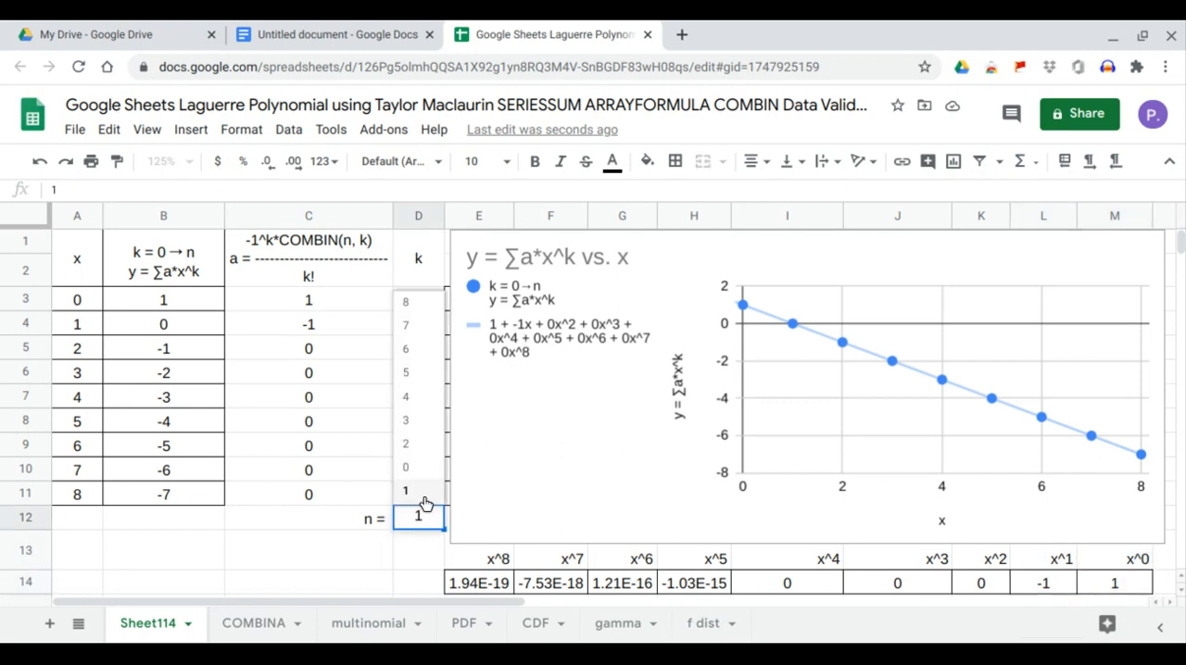
pyautogui.click(426, 451)
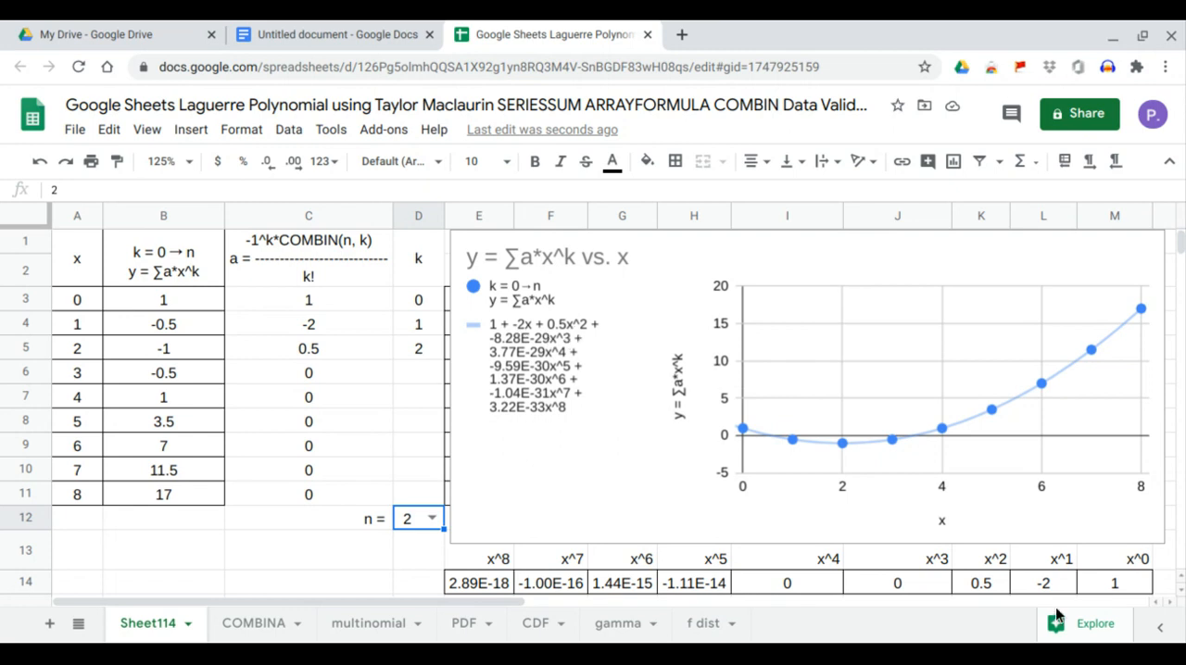
pyautogui.moveTo(1143, 589); pyautogui.dragTo(1140, 572)
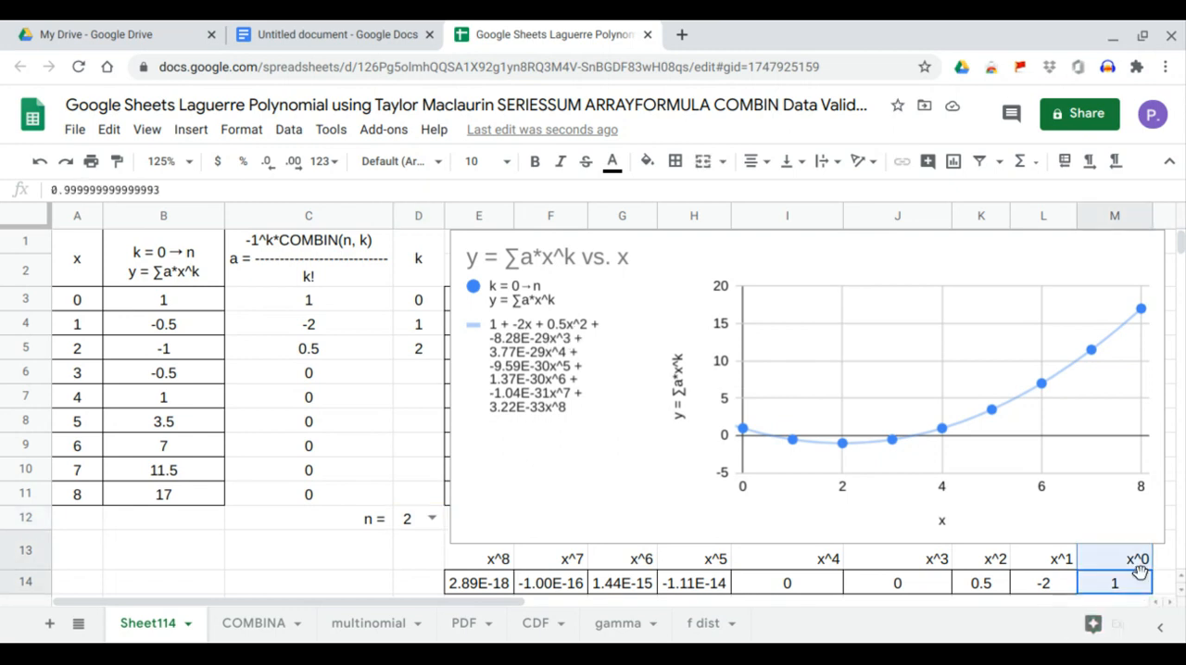
pyautogui.moveTo(1048, 584)
pyautogui.mouseDown()
pyautogui.moveTo(1046, 564)
pyautogui.moveTo(995, 560)
pyautogui.mouseUp()
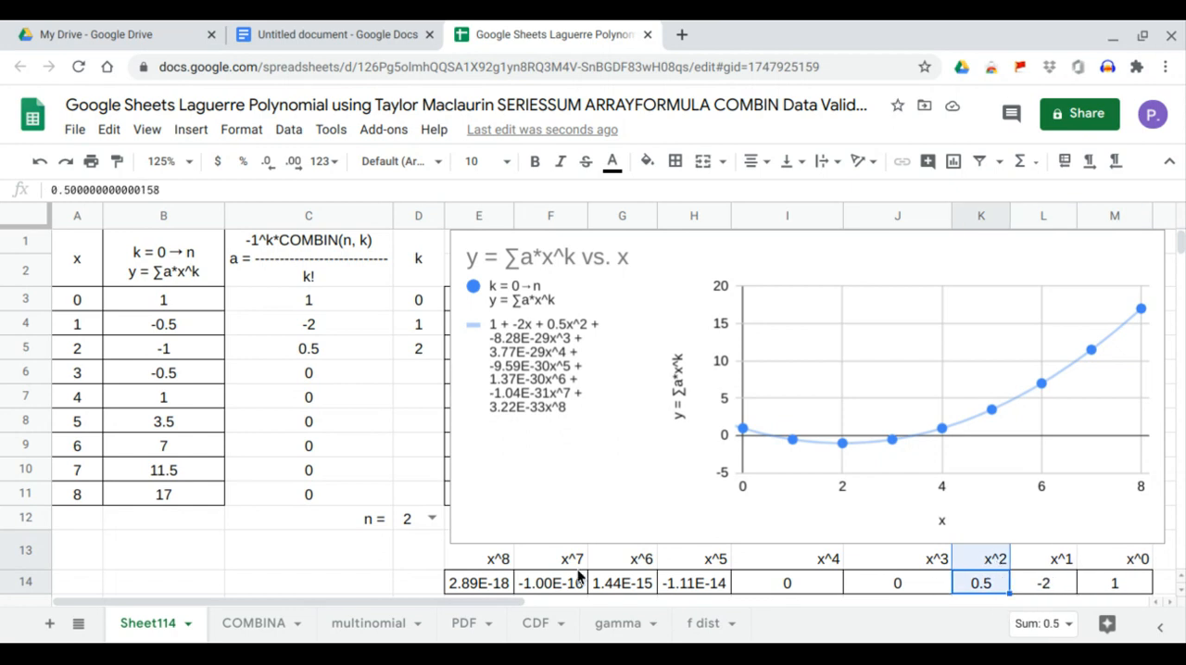
# Set n in D12 to 3 and compare the x^0 to x^3 coefficients in J14:M14 with the a values in C3:C6.
pyautogui.click(431, 519)
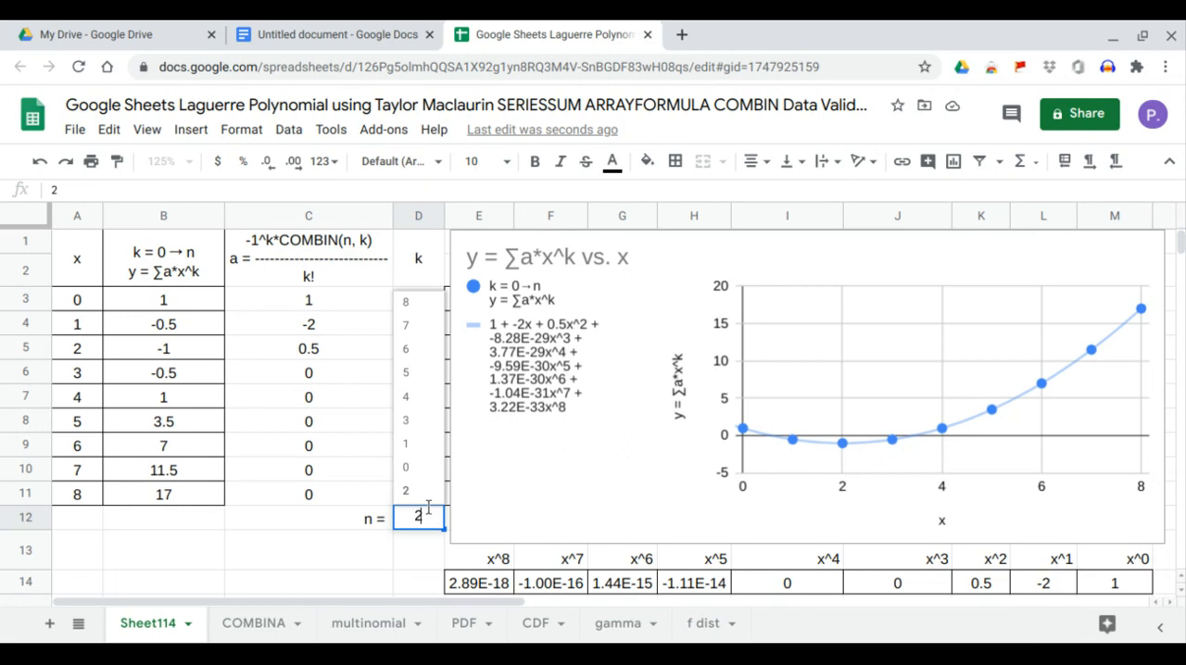
pyautogui.click(423, 431)
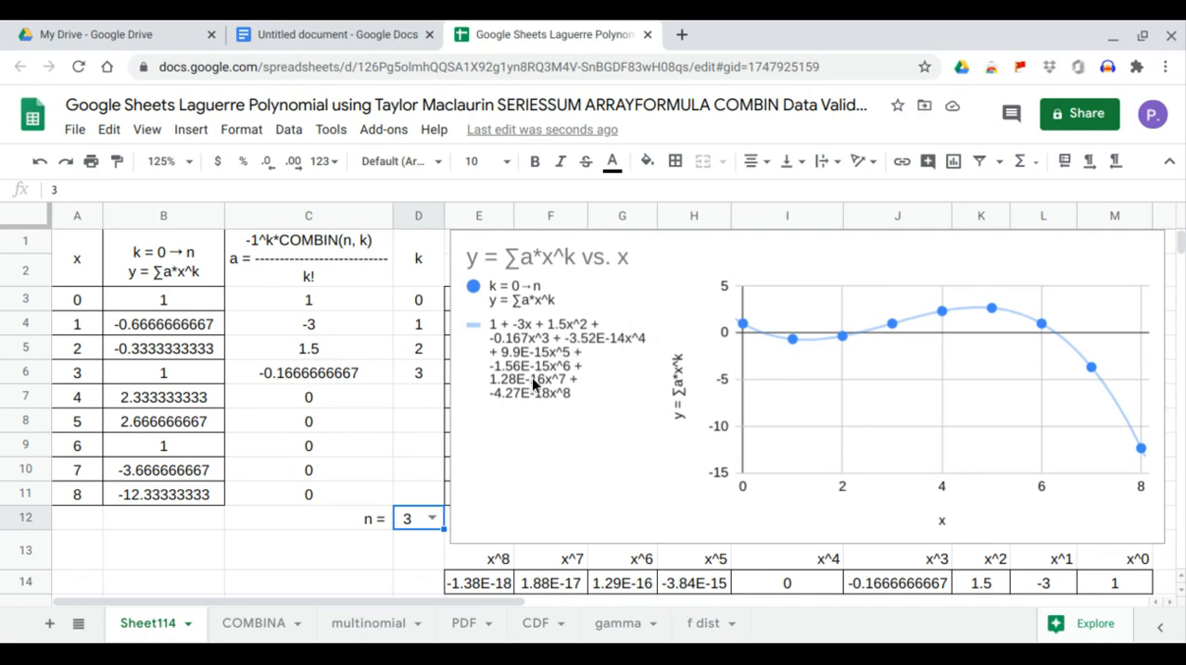
pyautogui.click(1118, 580)
pyautogui.hotkey('shift', 'Up')
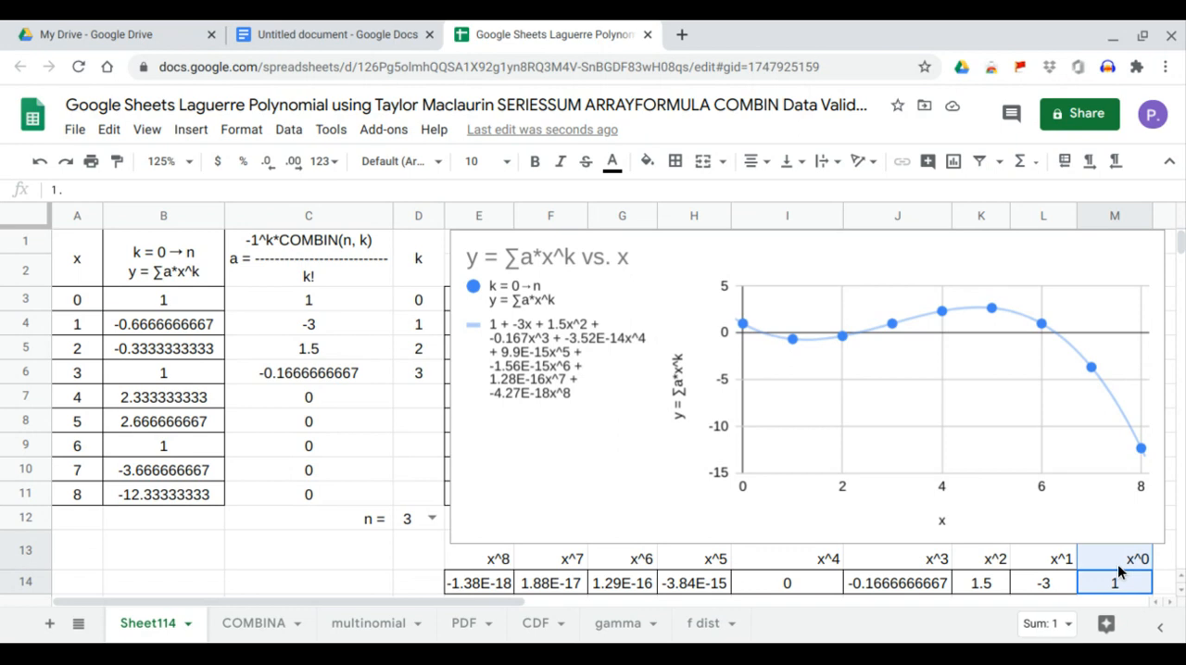
pyautogui.click(1048, 584)
pyautogui.click(988, 586)
pyautogui.hotkey('shift', 'Up')
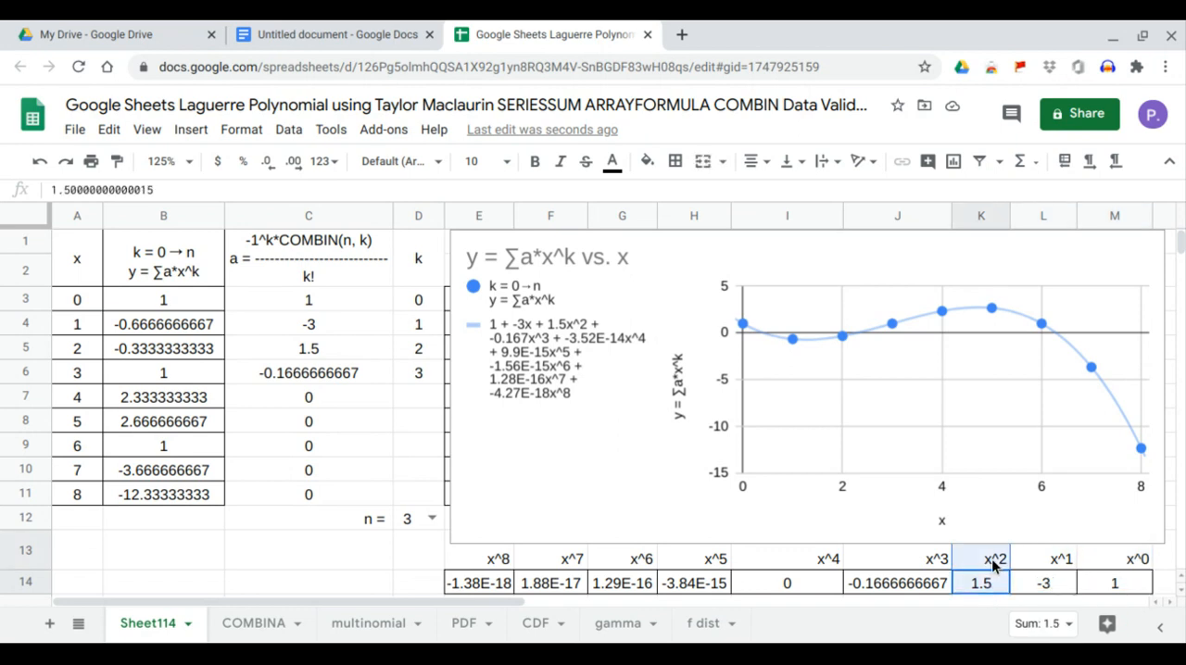
pyautogui.click(929, 584)
pyautogui.hotkey('shift', 'Up')
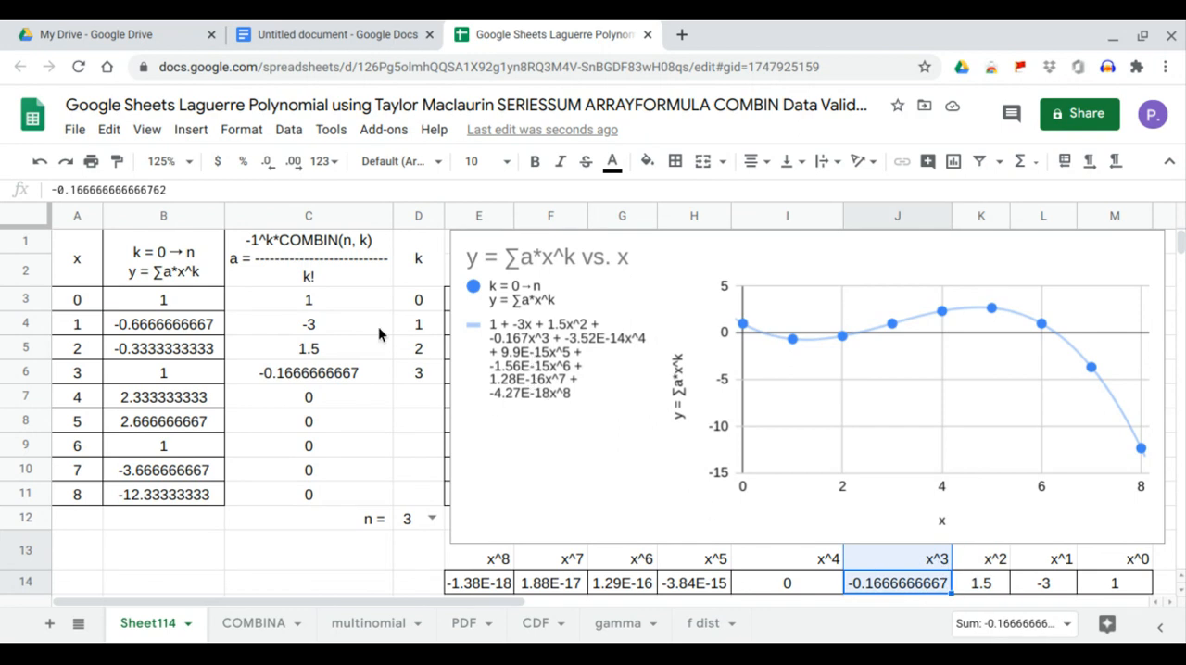
pyautogui.moveTo(366, 299); pyautogui.dragTo(360, 374)
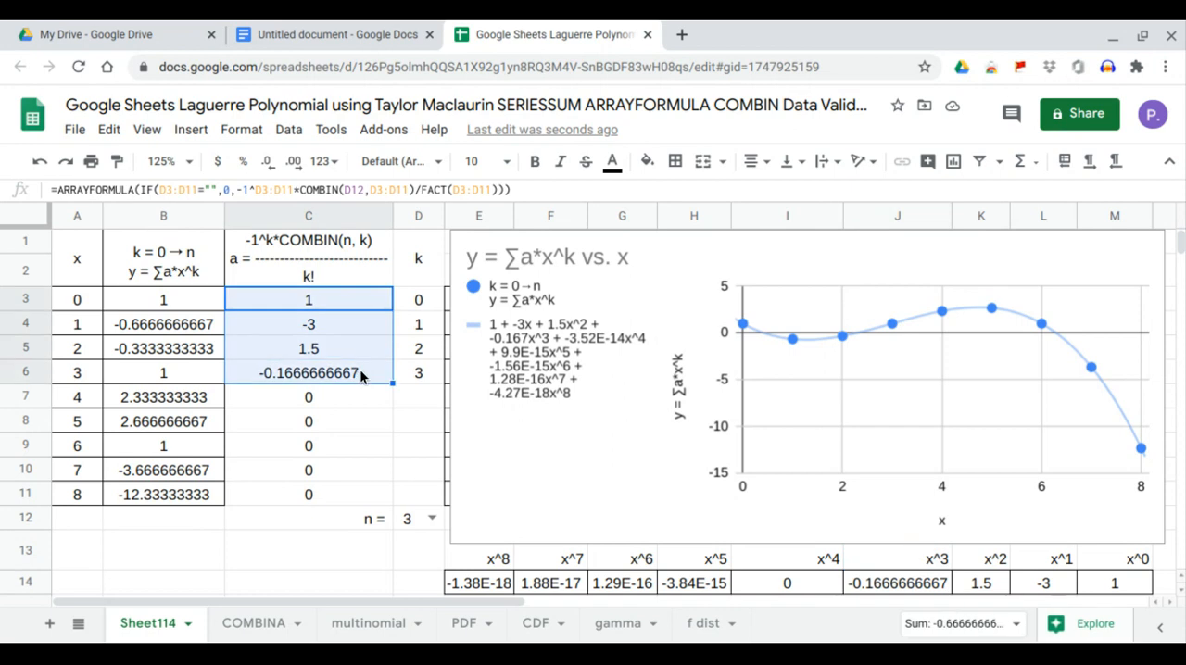
# Set n in D12 to 4 and compare the LINEST coefficients in I14:M14 with the a values in C3:C7.
pyautogui.click(432, 519)
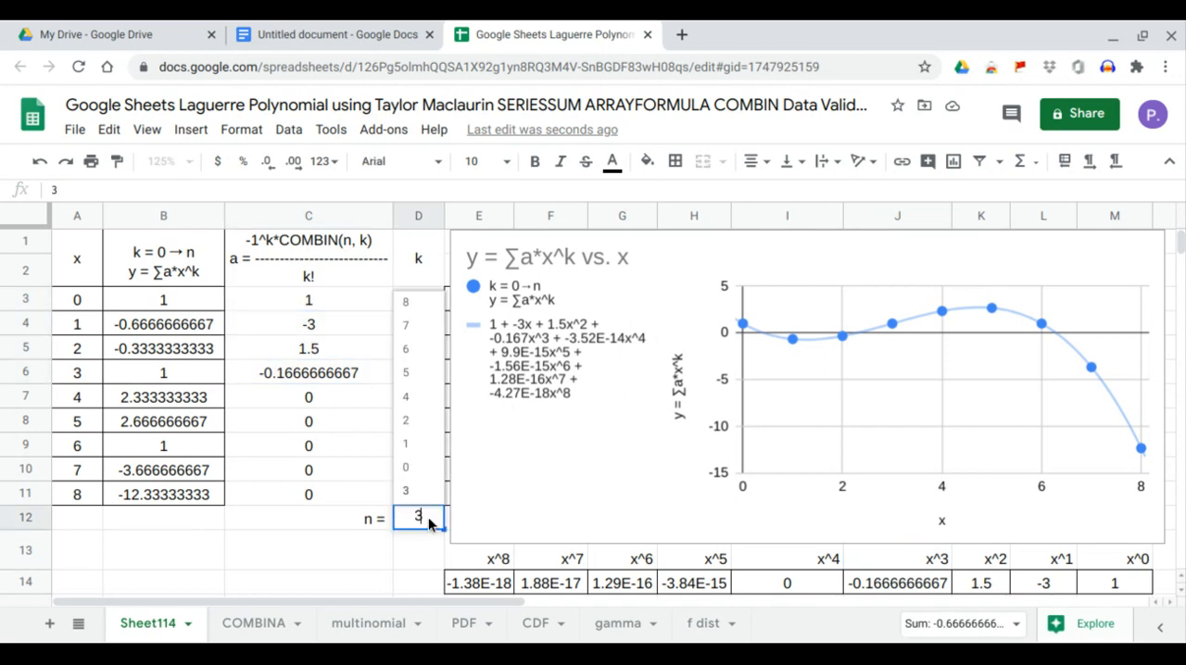
pyautogui.click(423, 398)
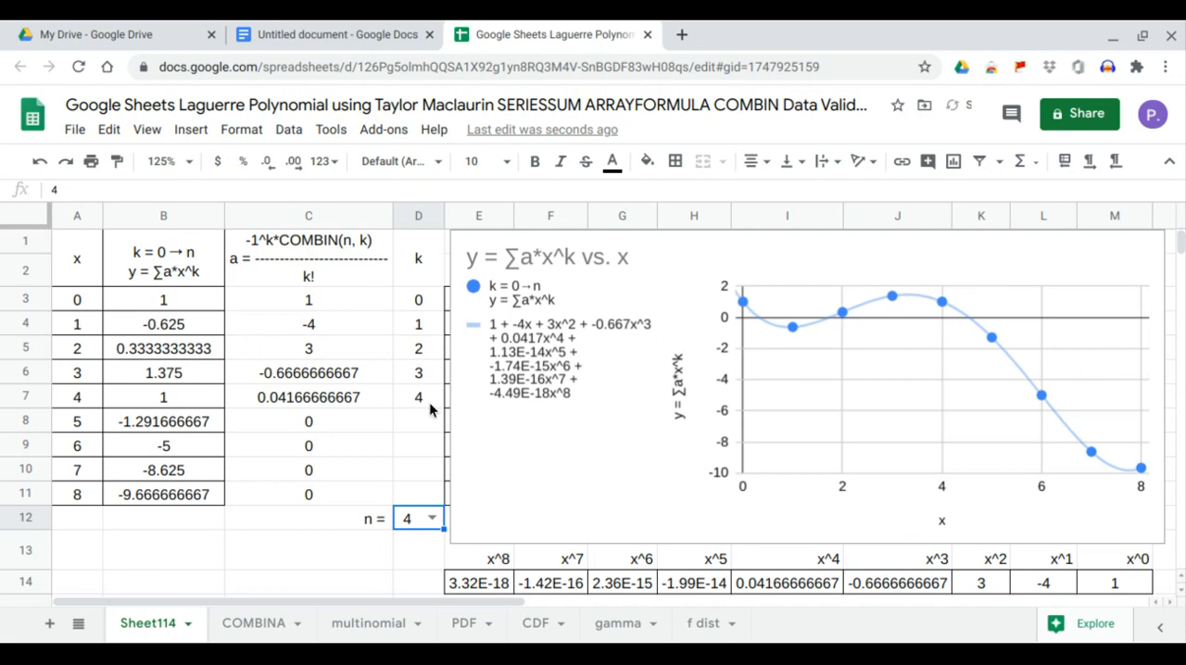
pyautogui.moveTo(1114, 593); pyautogui.dragTo(785, 585)
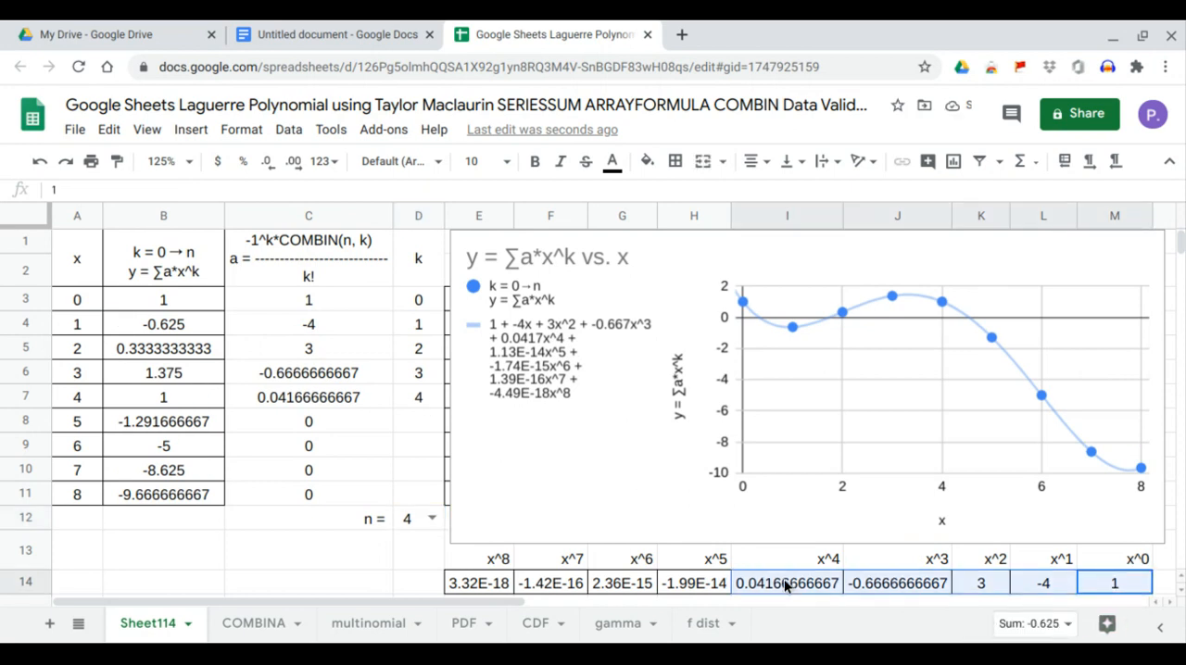
pyautogui.click(327, 277)
pyautogui.moveTo(325, 298); pyautogui.dragTo(336, 395)
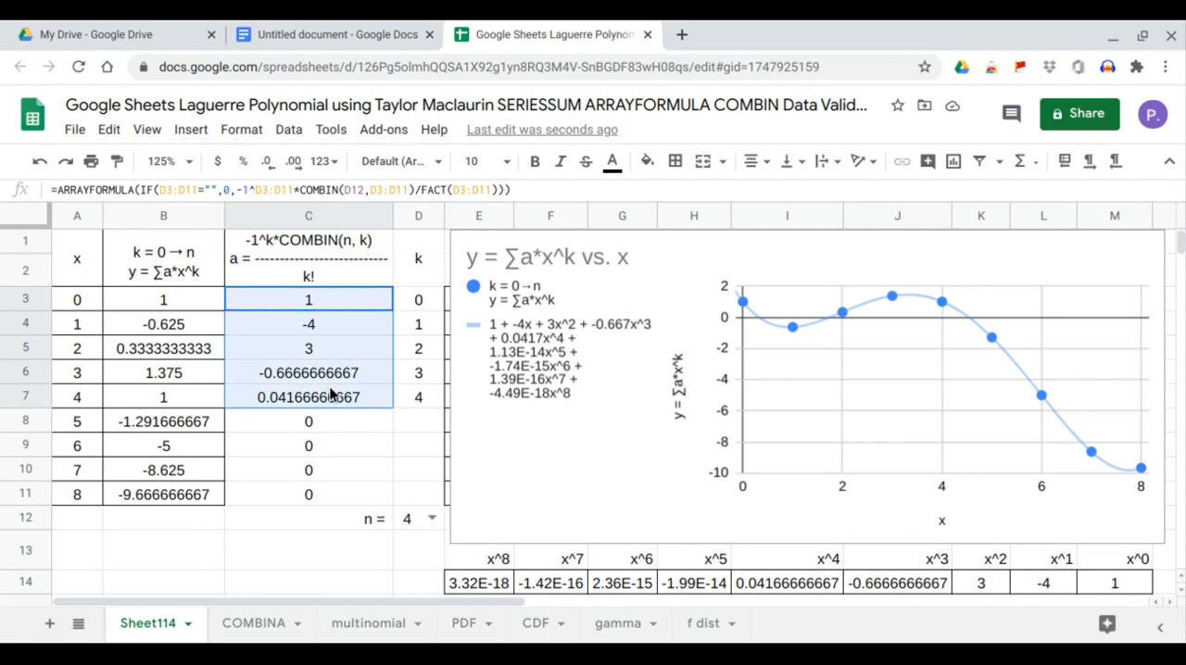
# Check the chart's trendline equation against each LINEST coefficient from x^0 in M14 to x^4 in I14.
pyautogui.click(500, 336)
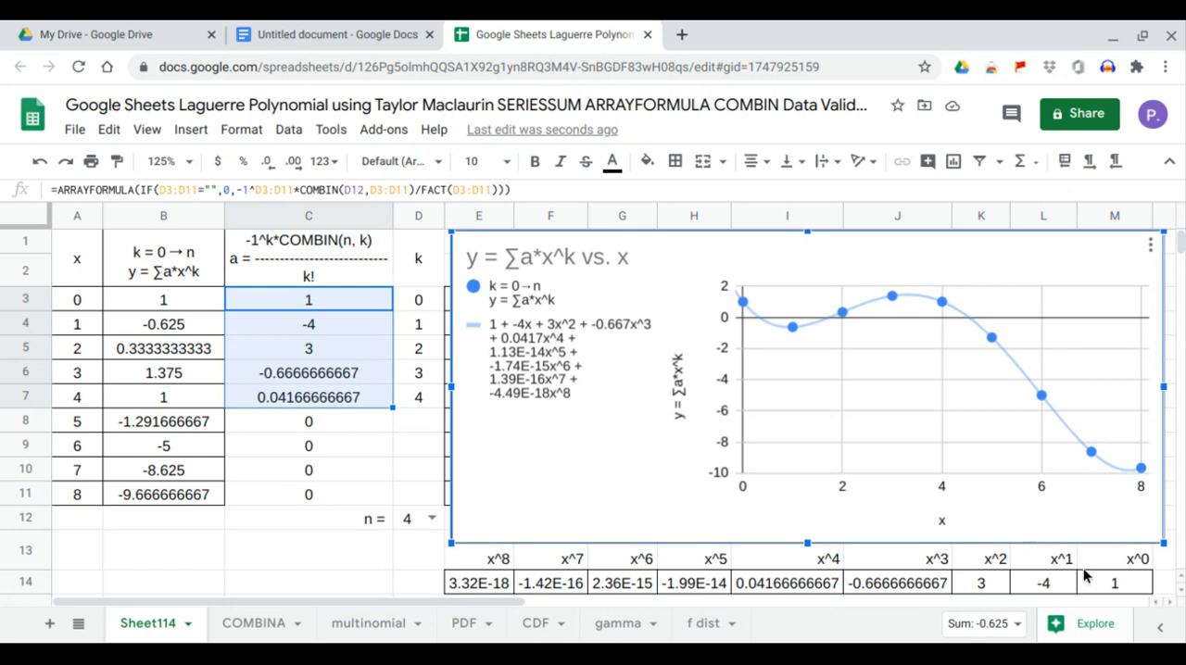
pyautogui.click(1117, 587)
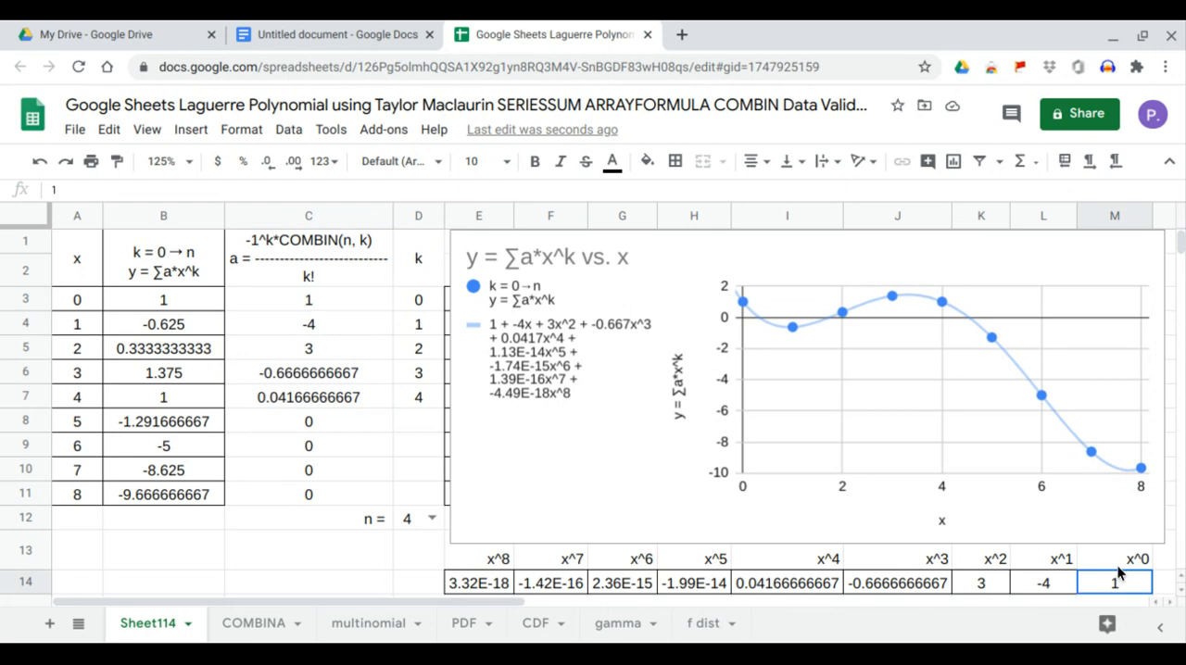
pyautogui.click(1036, 587)
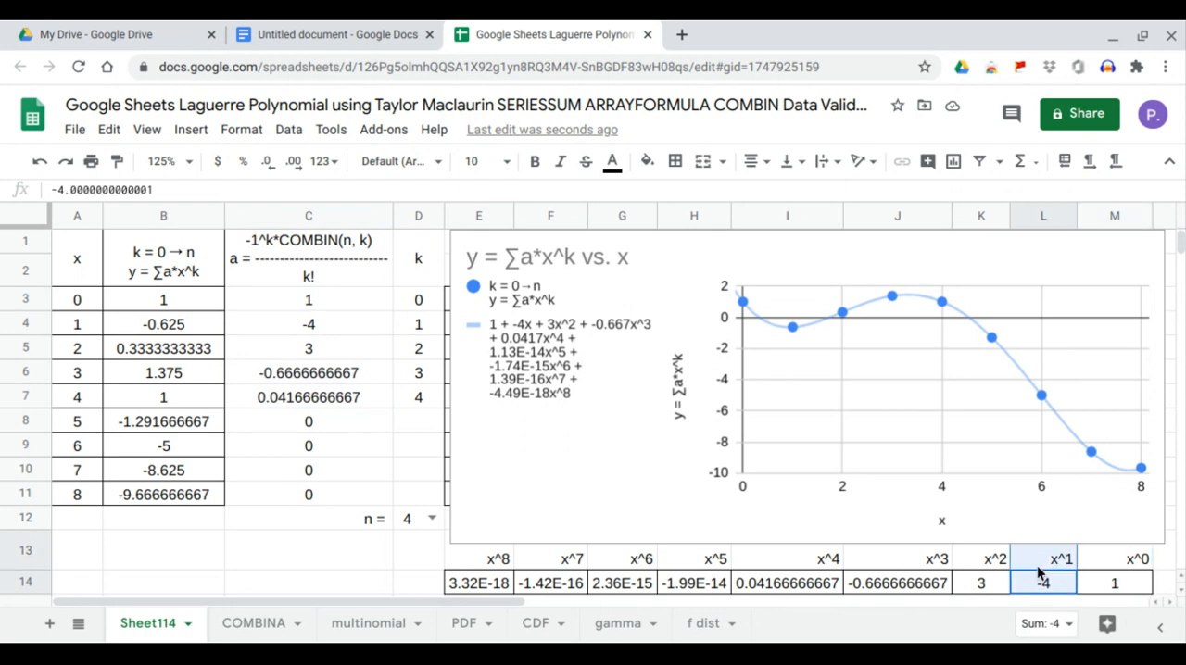
pyautogui.click(985, 586)
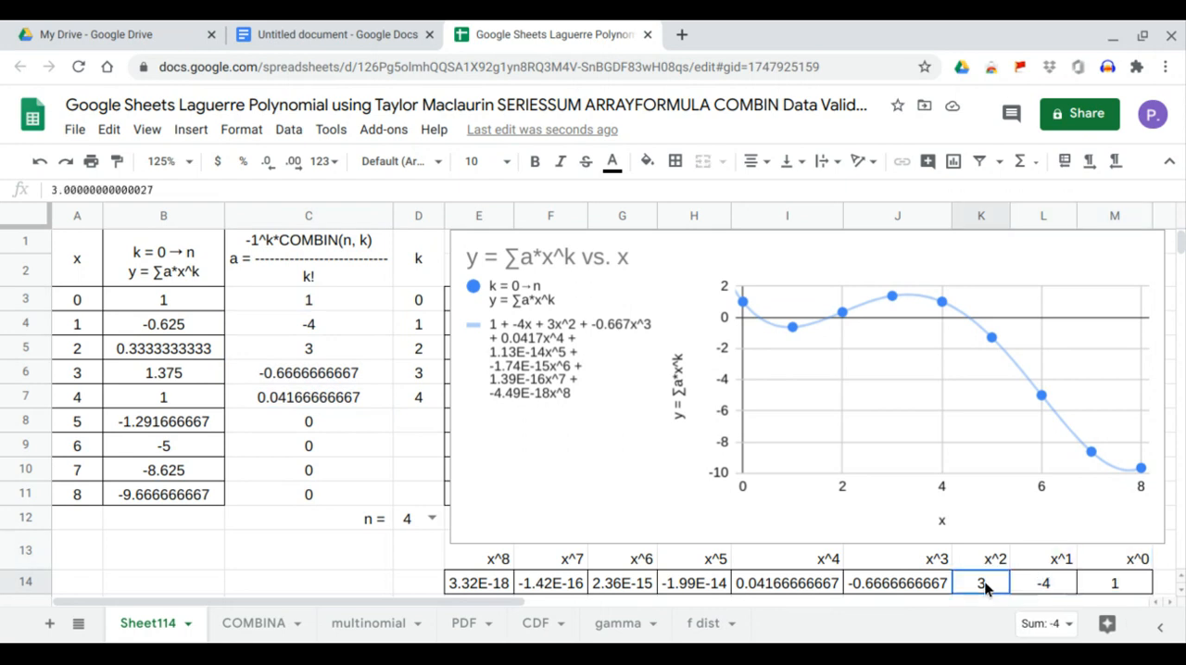
pyautogui.click(926, 584)
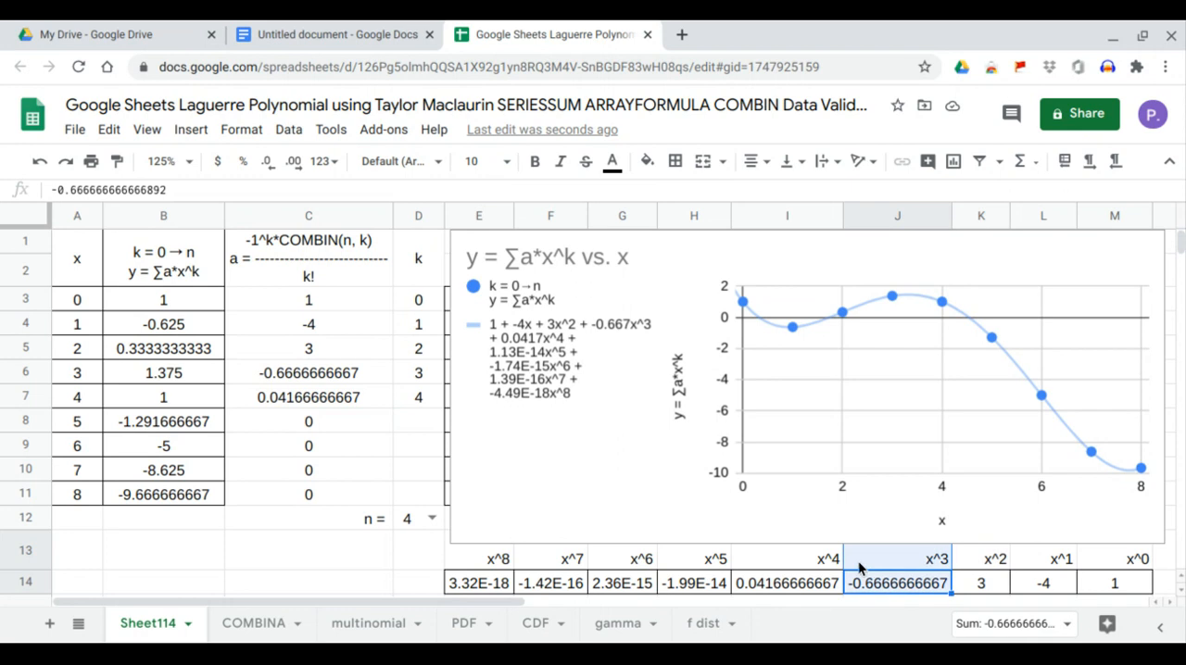
pyautogui.click(805, 585)
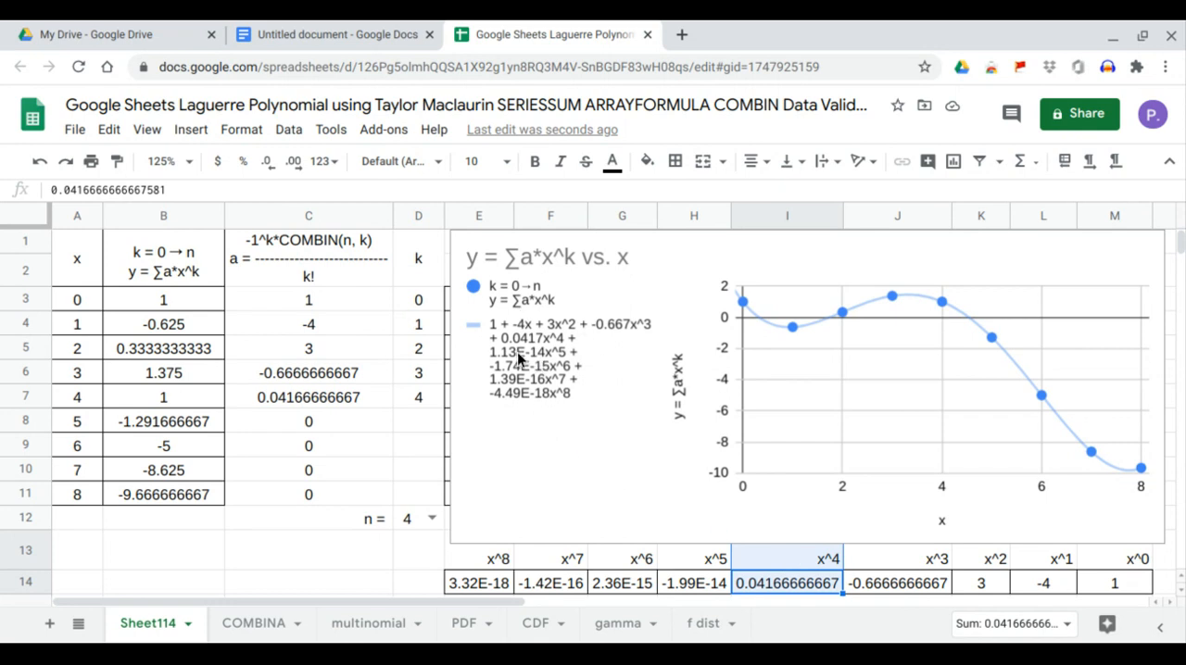
# Set n in D12 to 5 and compare the LINEST coefficients in I14:M14 with the a values in C3:C8.
pyautogui.click(431, 518)
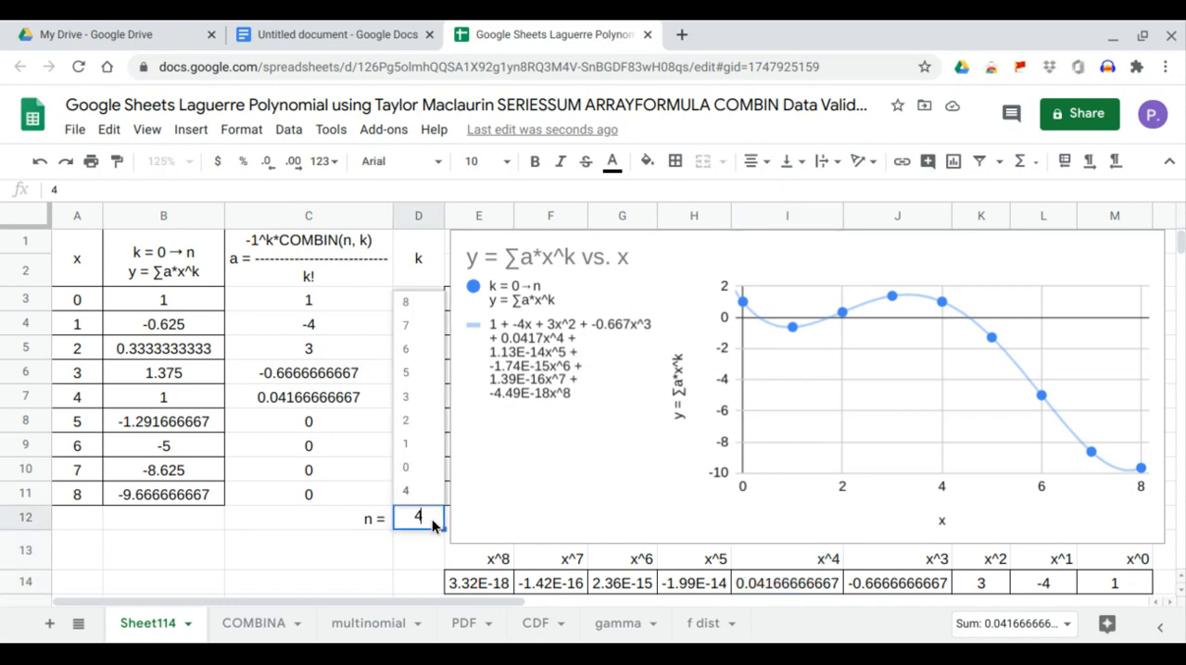
pyautogui.click(418, 382)
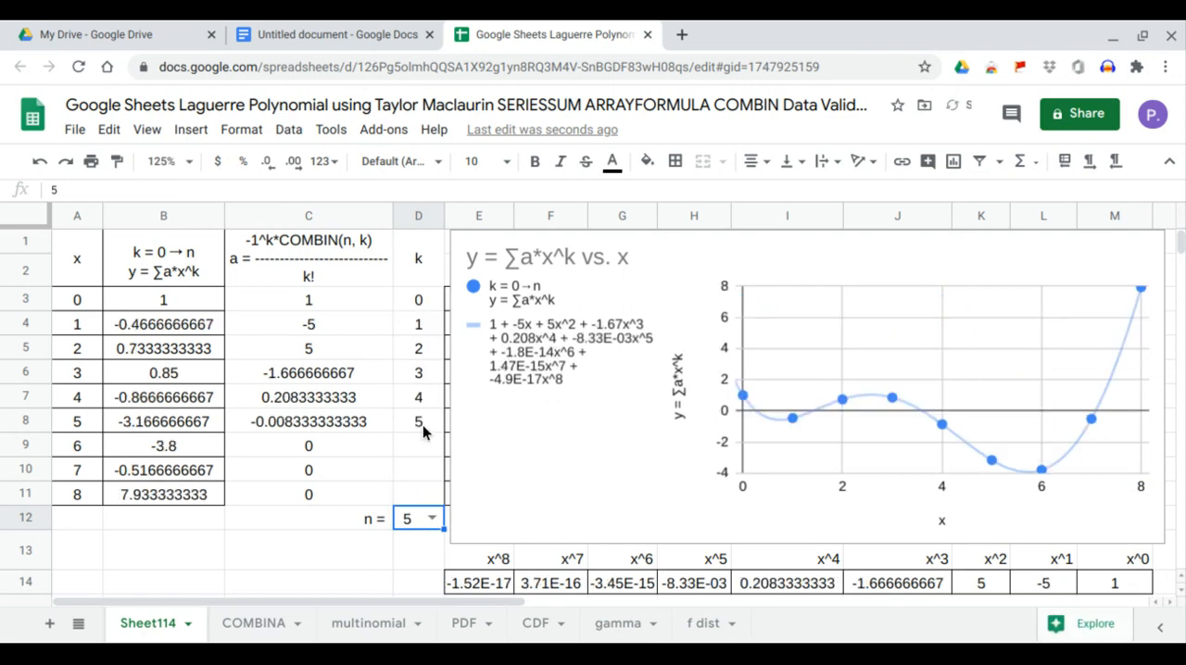
pyautogui.moveTo(1132, 593); pyautogui.dragTo(807, 588)
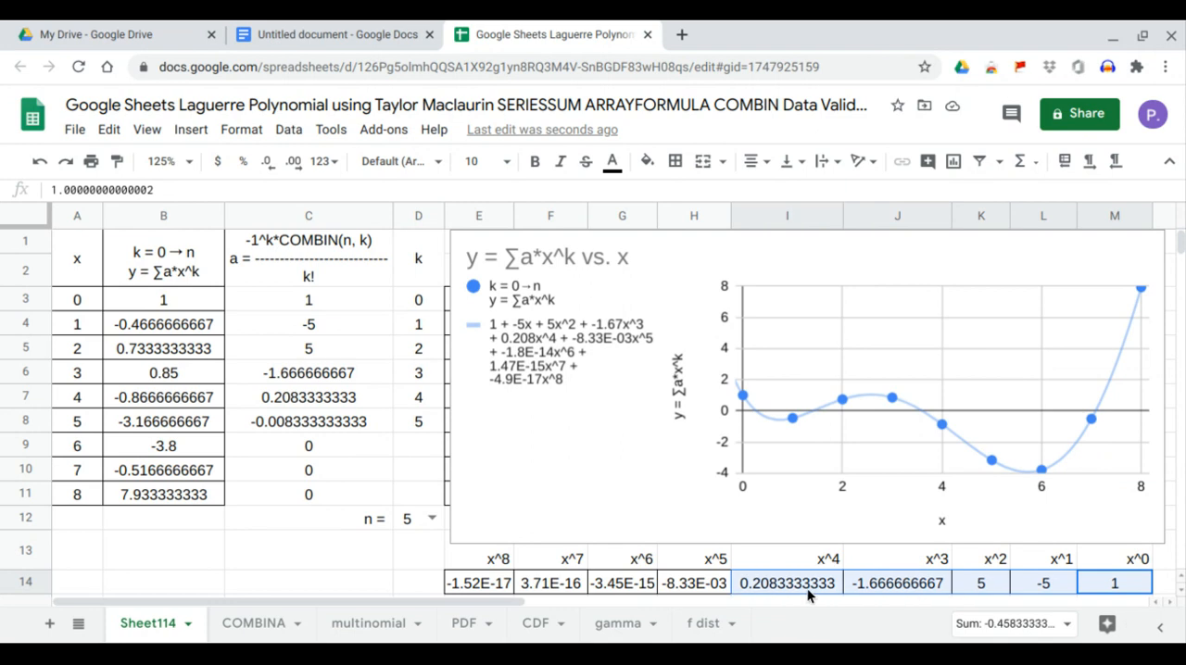
pyautogui.click(345, 289)
pyautogui.moveTo(344, 298); pyautogui.dragTo(352, 422)
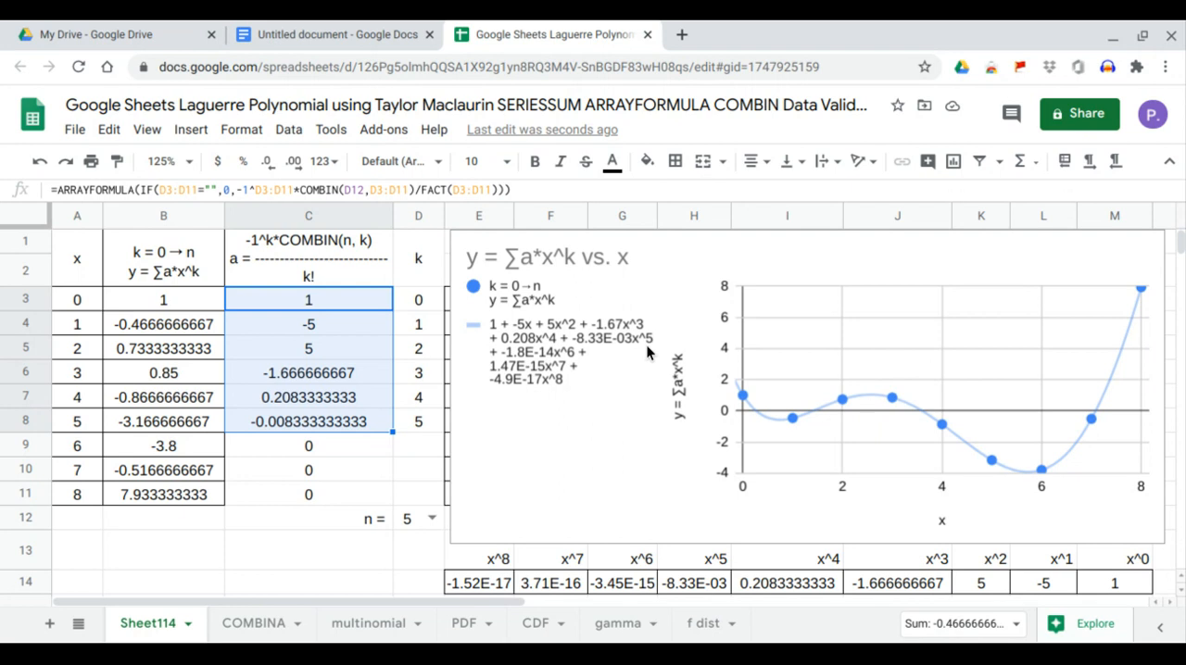
# Check the chart's trendline equation against the LINEST coefficients in row 14, up to x^5 in H14.
pyautogui.moveTo(1124, 583); pyautogui.dragTo(931, 565)
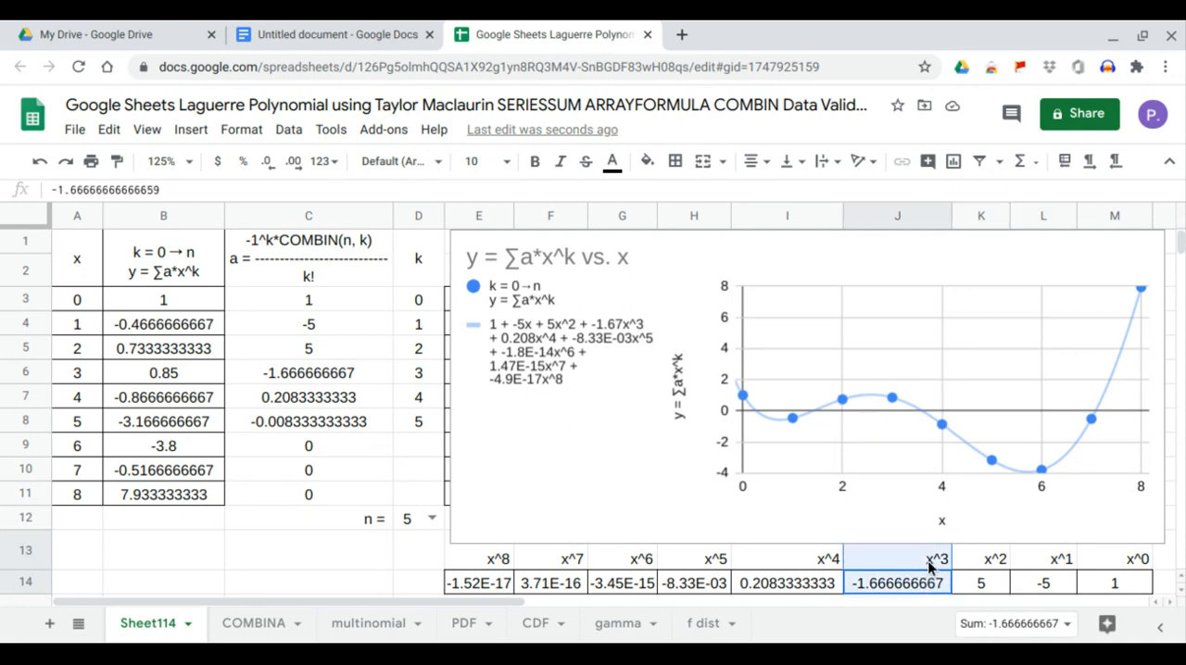
pyautogui.moveTo(821, 583); pyautogui.dragTo(817, 574)
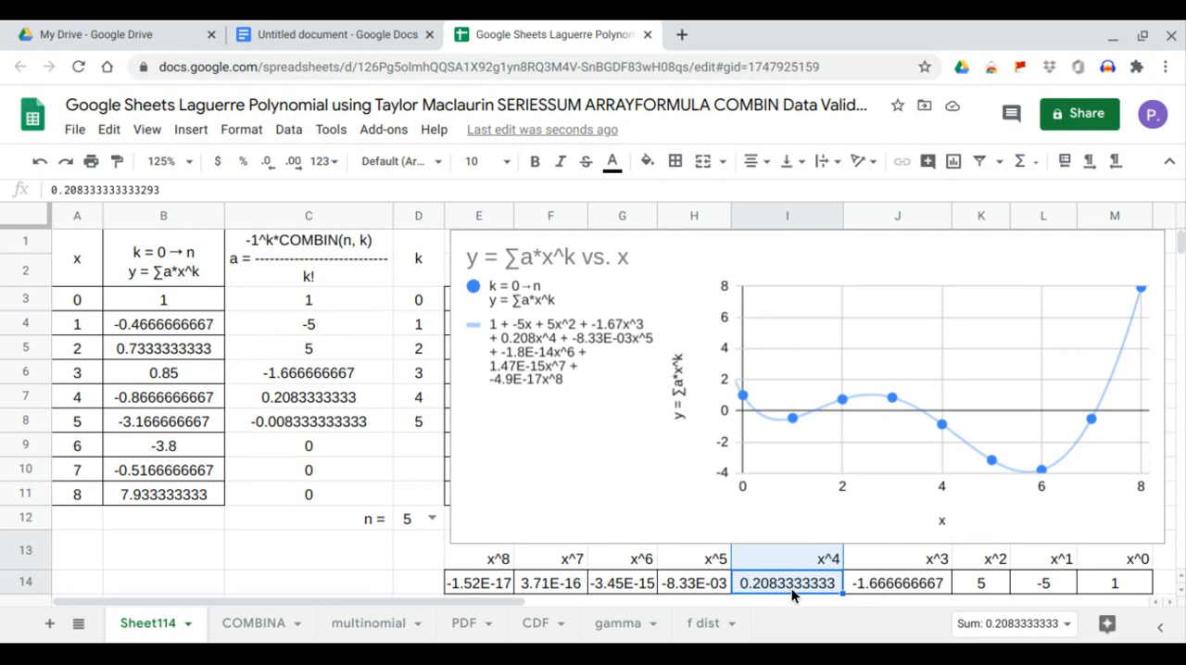
pyautogui.click(711, 586)
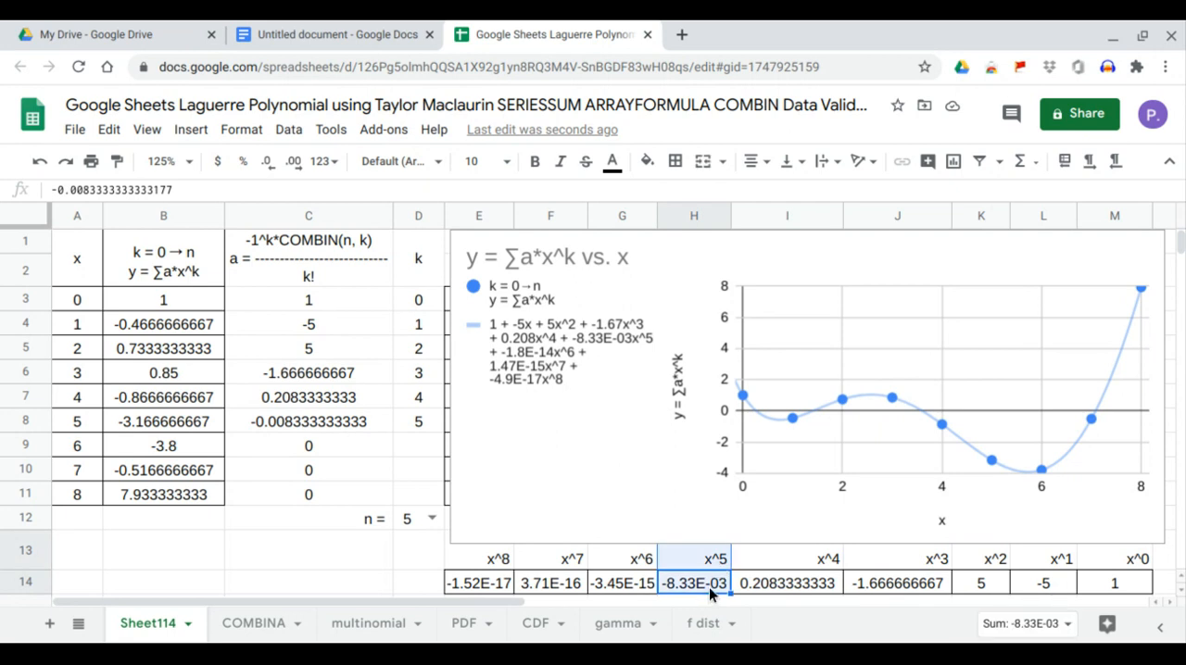
# Set n in D12 to 6 and compare the x^0 to x^6 coefficients in G14:M14 with the trendline equation and the a values in C3:C9.
pyautogui.click(431, 518)
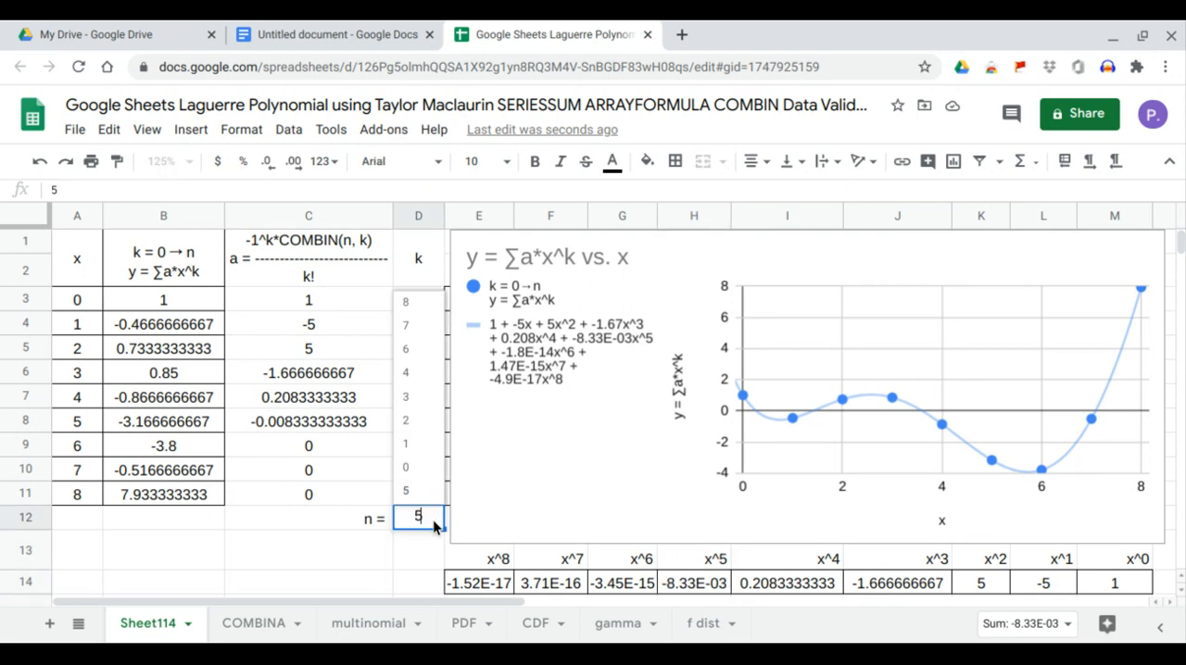
pyautogui.click(420, 358)
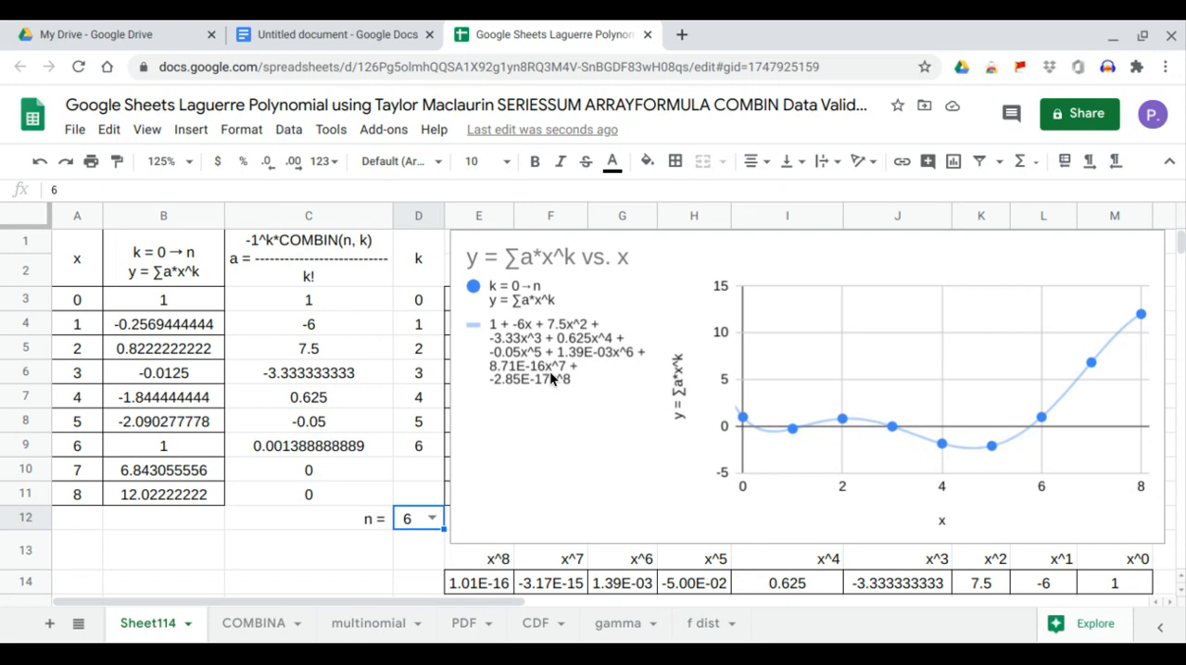
pyautogui.moveTo(1115, 581); pyautogui.dragTo(1057, 561)
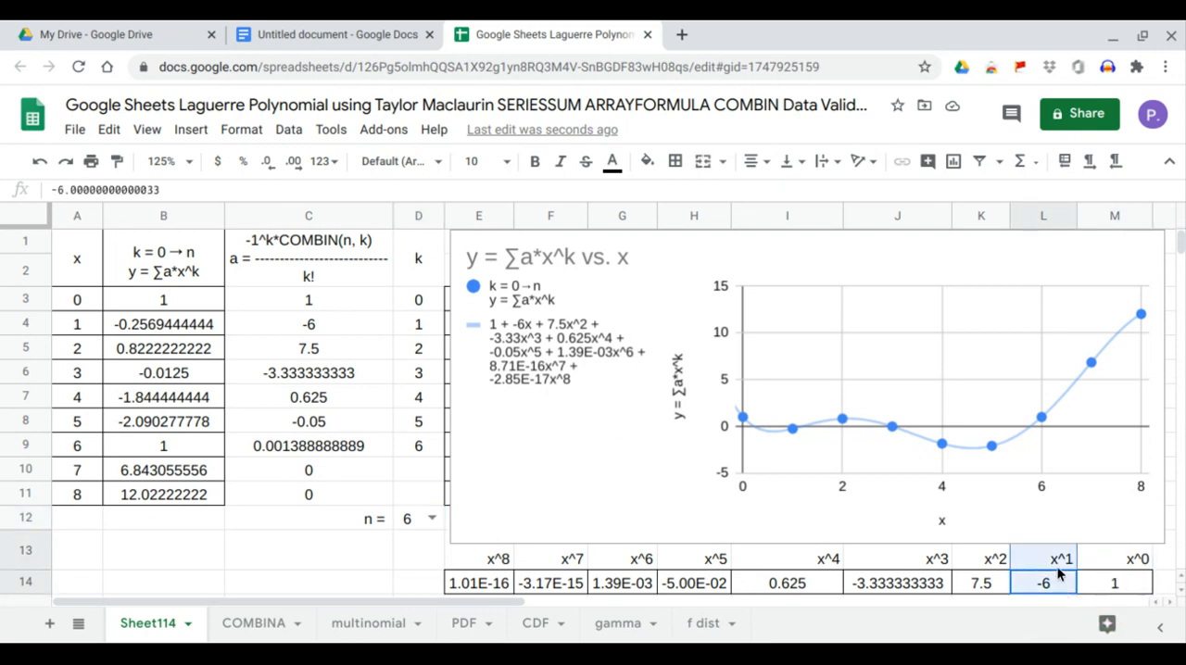
pyautogui.moveTo(993, 582); pyautogui.dragTo(993, 560)
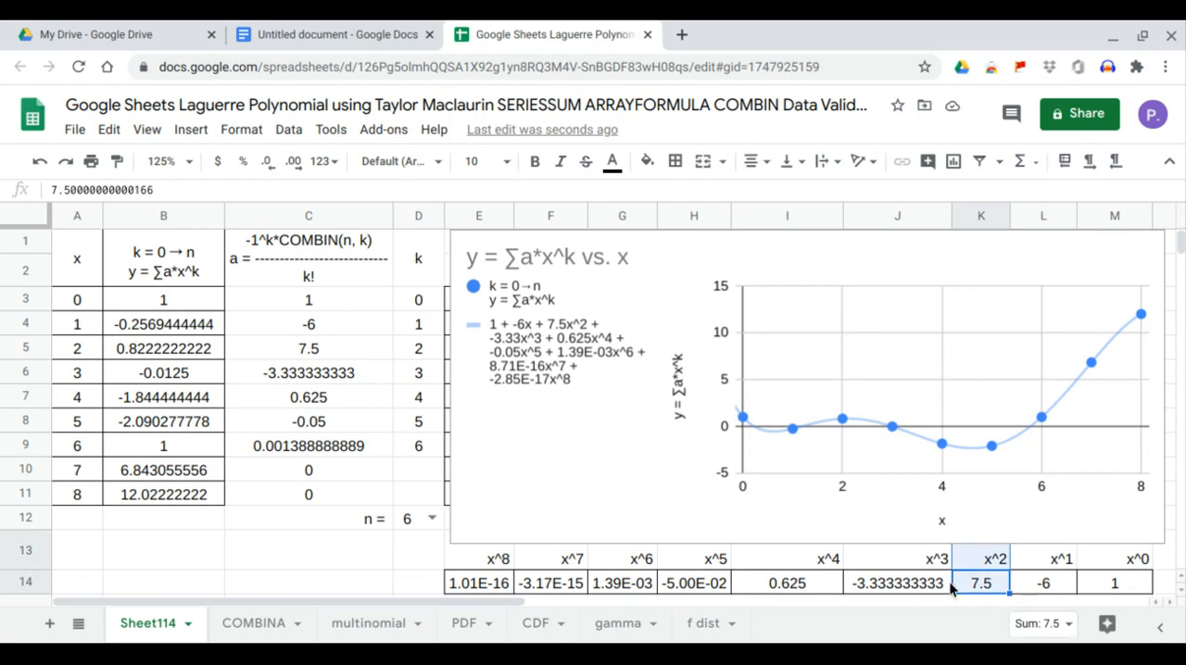
pyautogui.click(923, 579)
pyautogui.moveTo(923, 579); pyautogui.dragTo(926, 575)
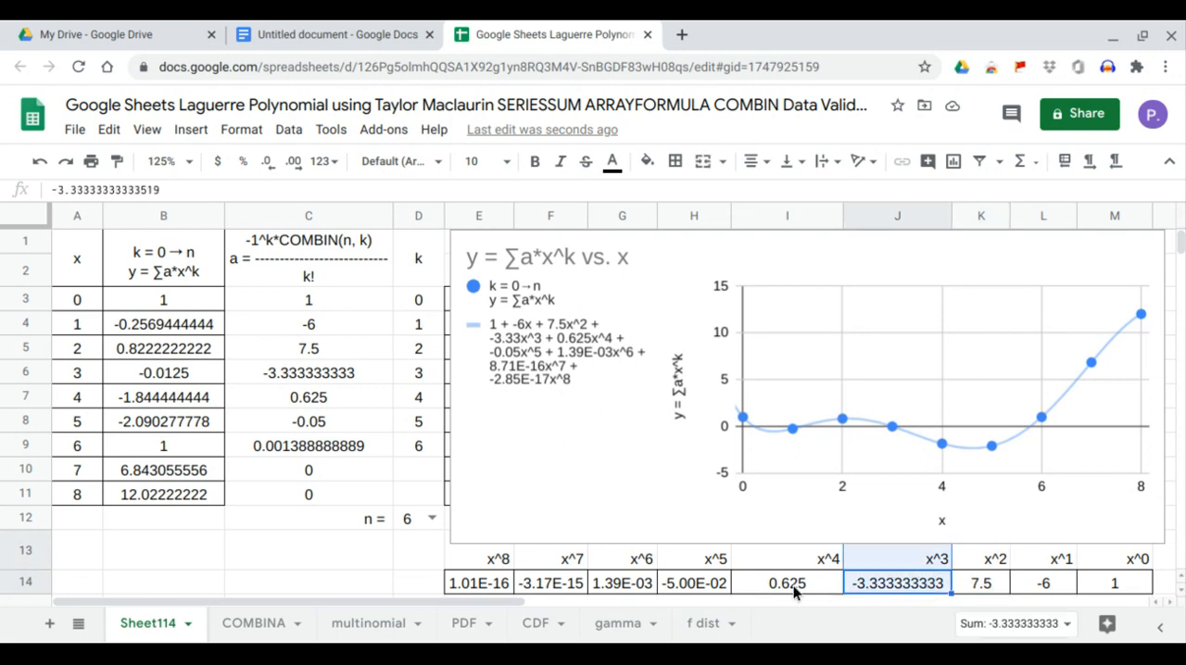
pyautogui.moveTo(793, 585); pyautogui.dragTo(806, 559)
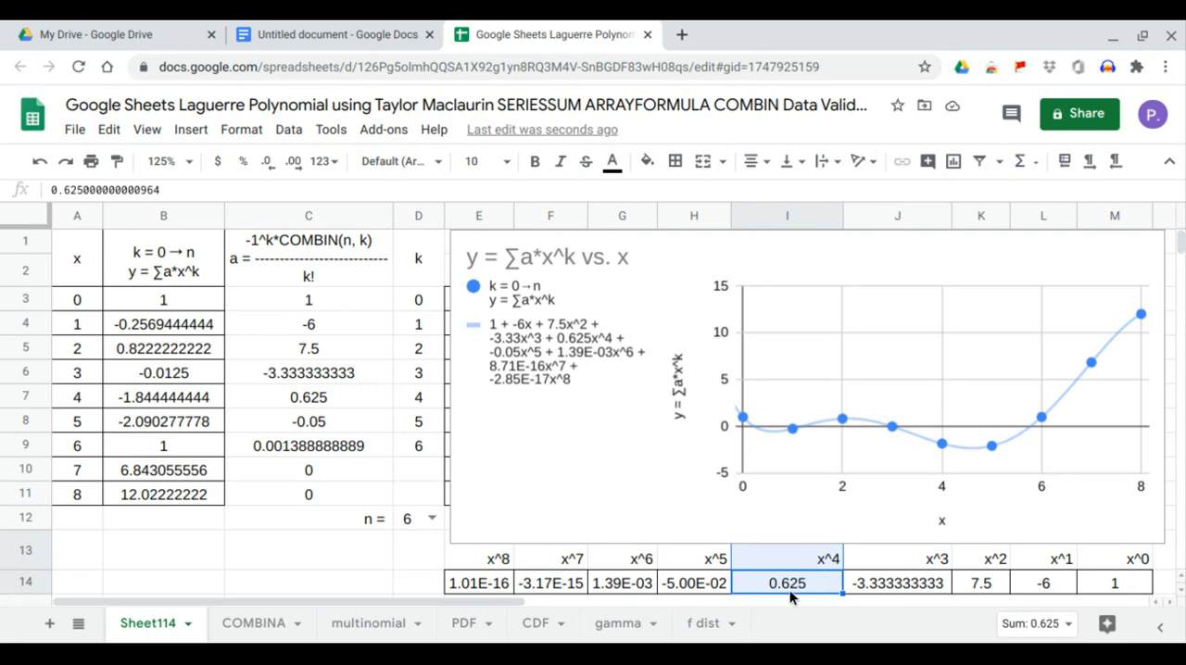
pyautogui.moveTo(697, 585); pyautogui.dragTo(710, 572)
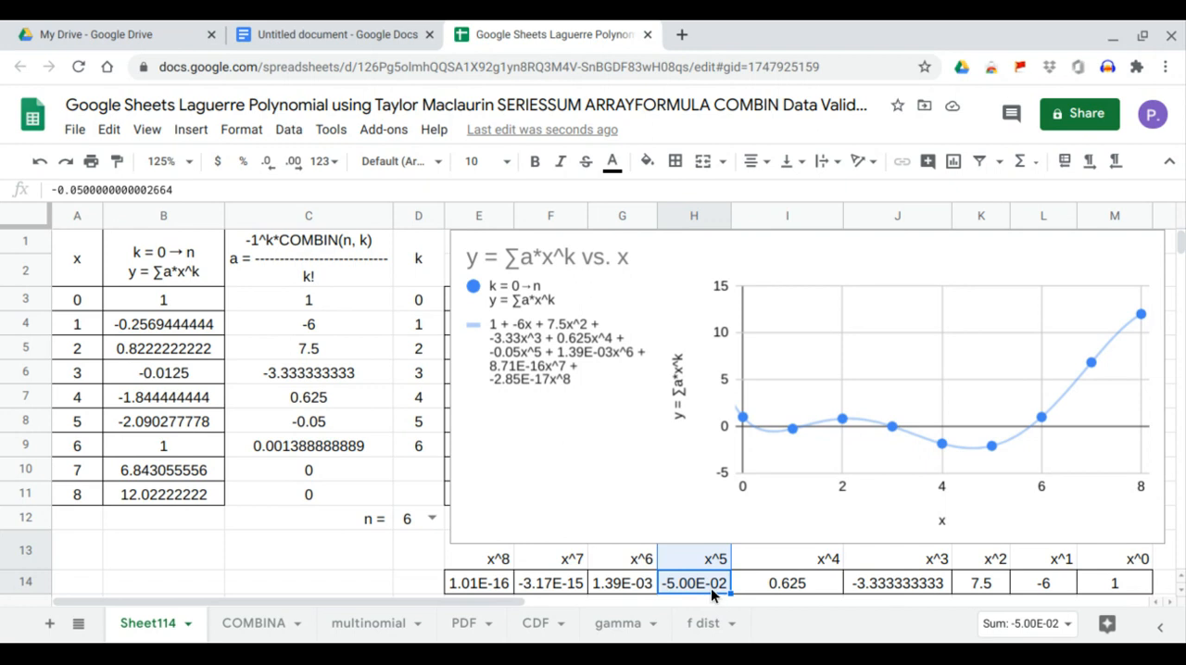
pyautogui.moveTo(633, 585); pyautogui.dragTo(645, 567)
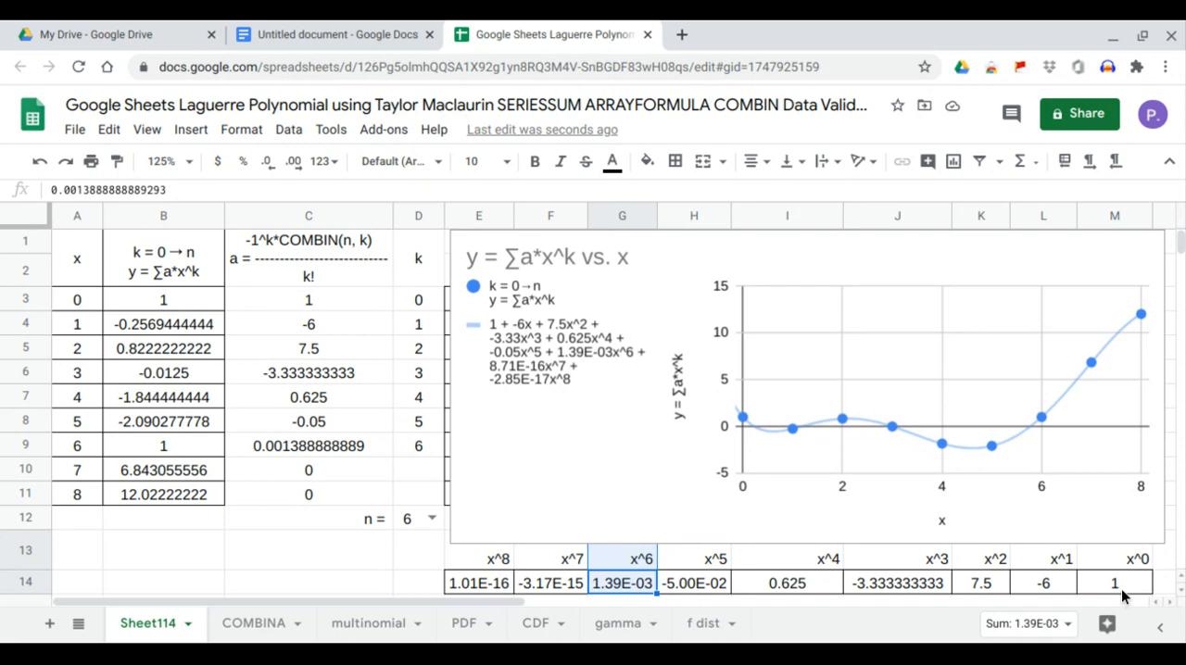
pyautogui.moveTo(1122, 591); pyautogui.dragTo(640, 587)
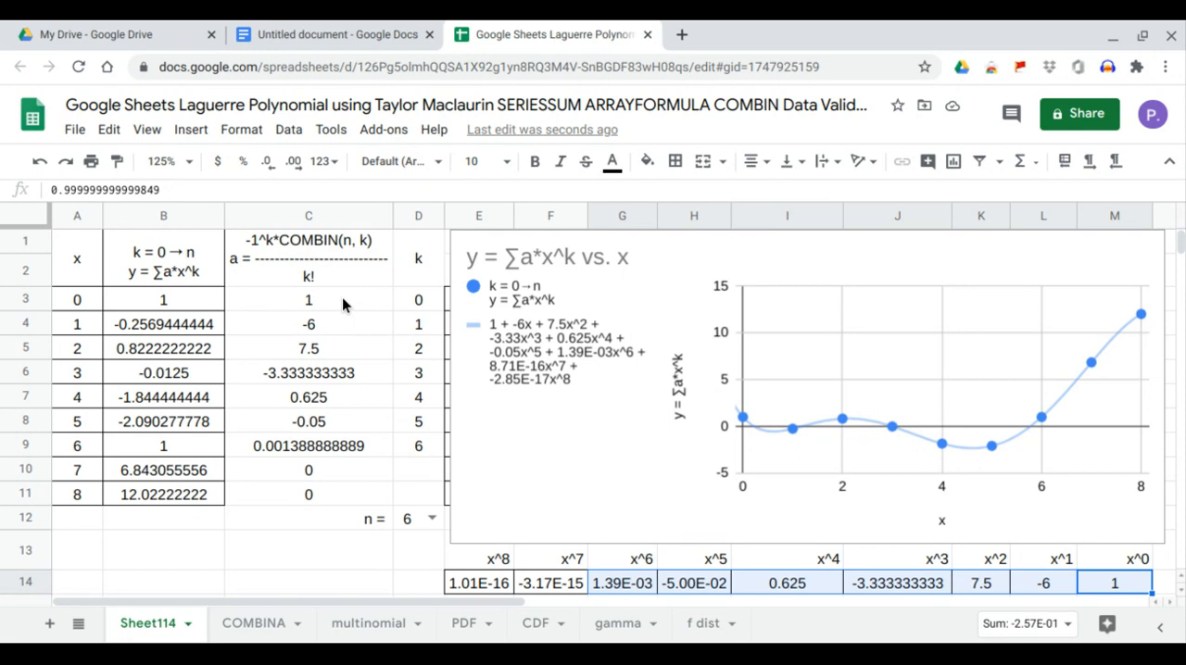
pyautogui.moveTo(342, 297); pyautogui.dragTo(363, 448)
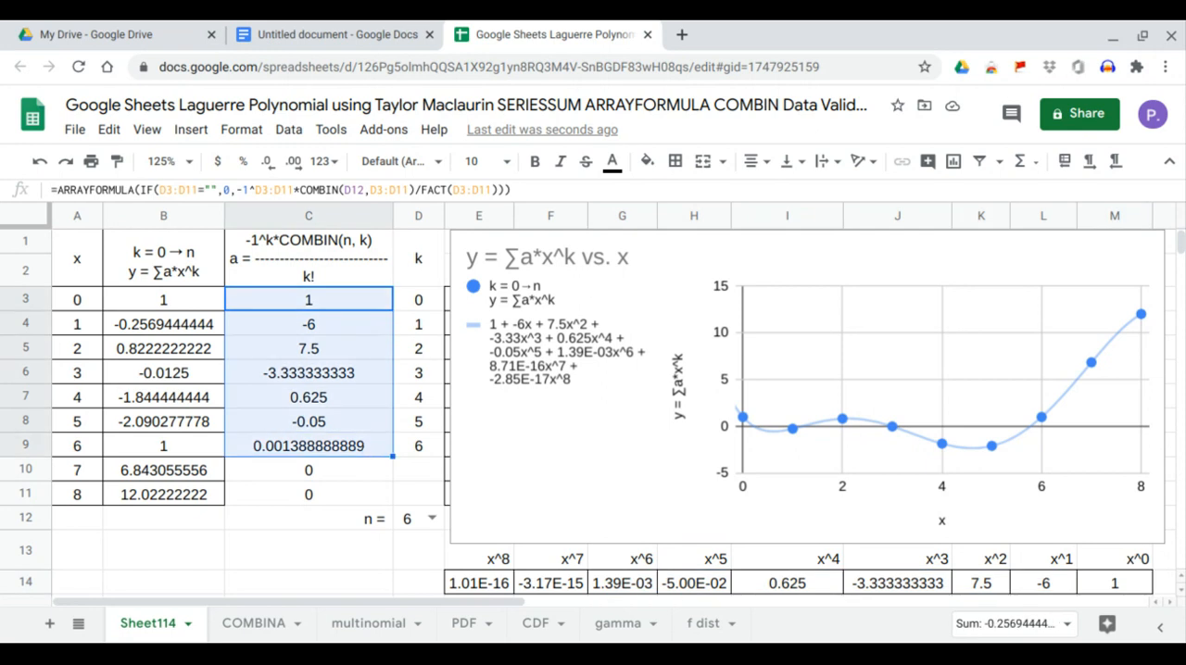
# Set n in D12 to 7 and check each LINEST coefficient from x^0 in M14 to x^7 in F14 against the trendline equation.
pyautogui.click(431, 521)
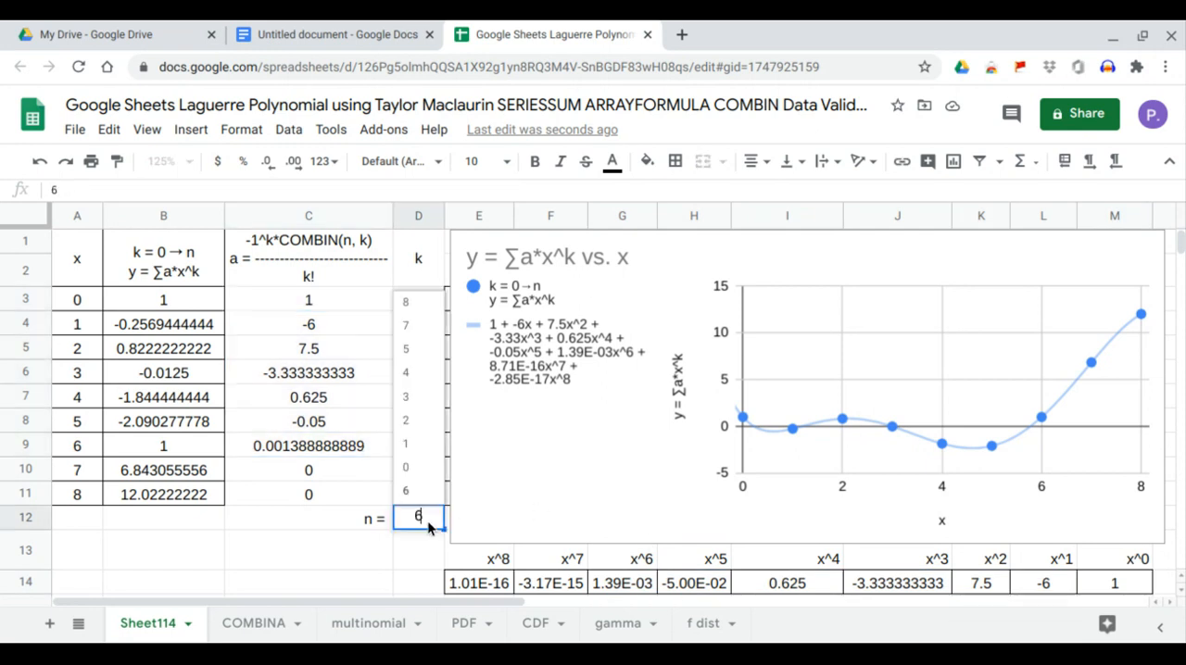
pyautogui.click(417, 327)
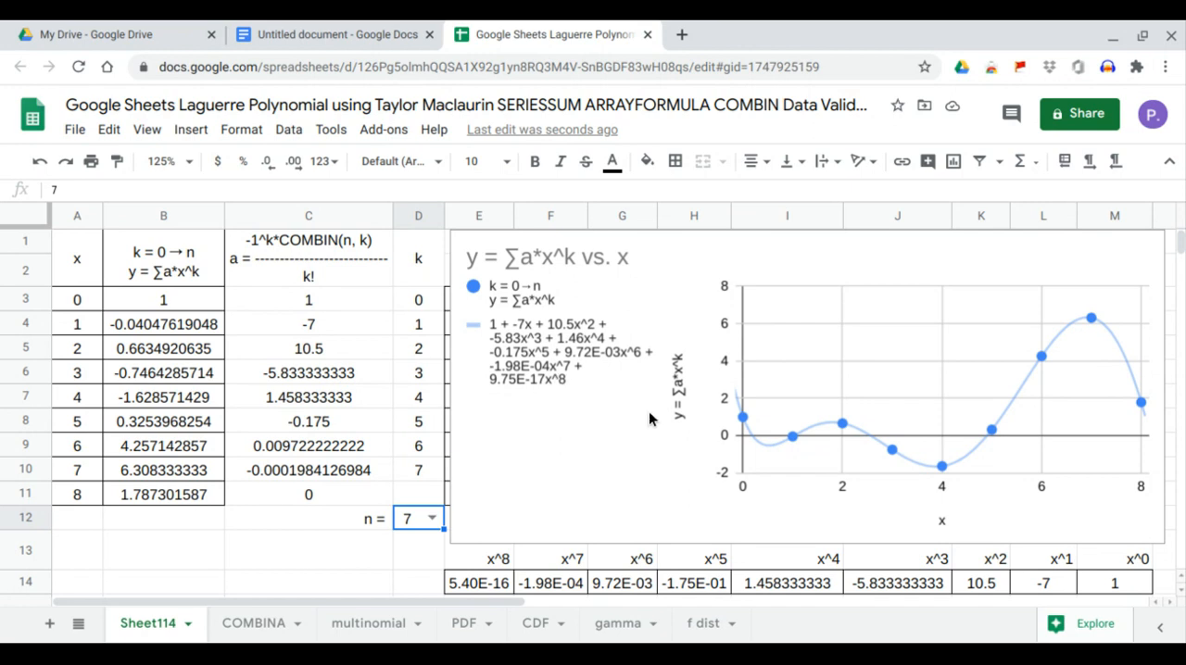
pyautogui.moveTo(1115, 591); pyautogui.dragTo(1114, 560)
pyautogui.moveTo(1053, 585); pyautogui.dragTo(1053, 567)
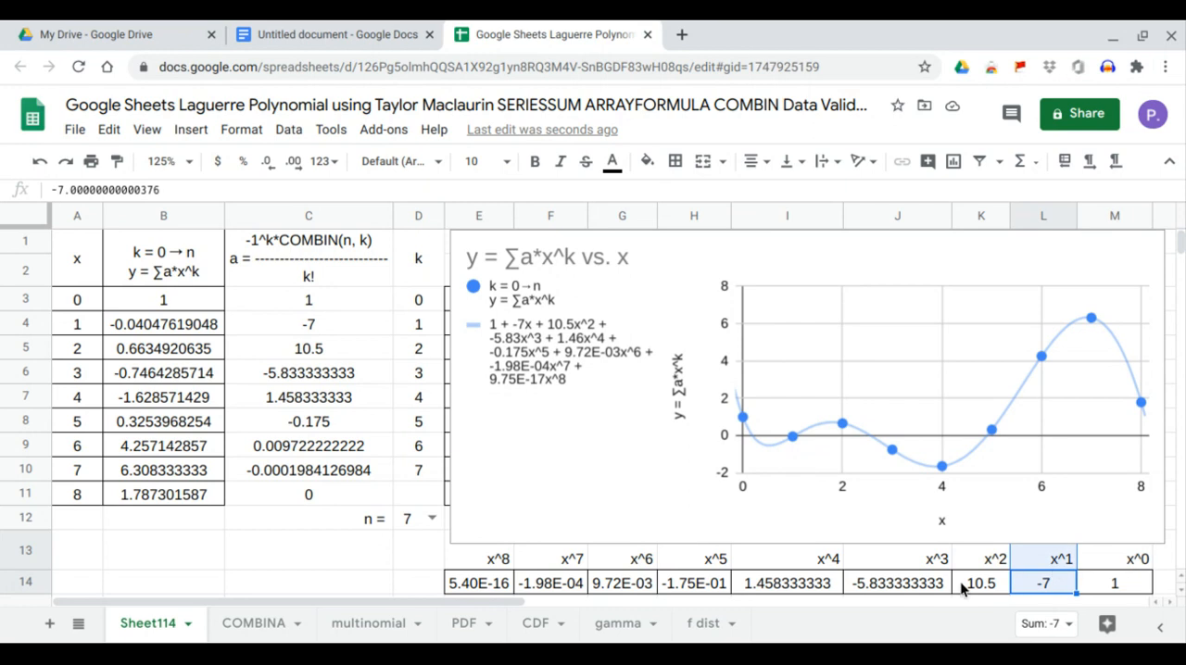
pyautogui.moveTo(963, 584); pyautogui.dragTo(971, 567)
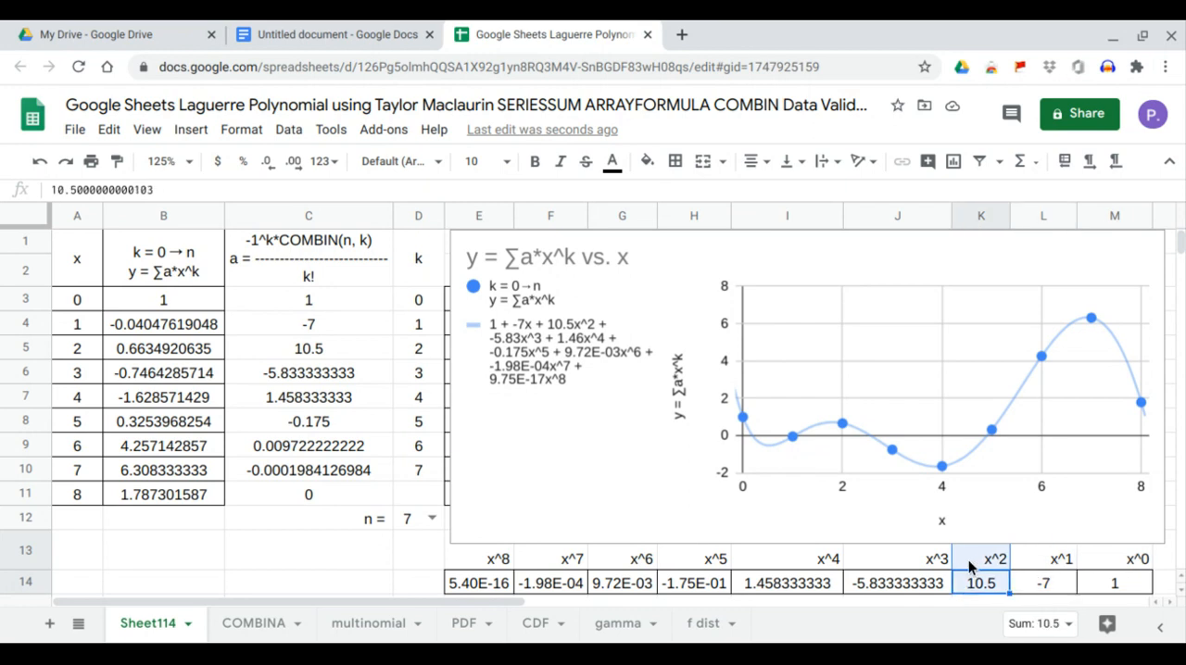
pyautogui.moveTo(884, 584); pyautogui.dragTo(889, 562)
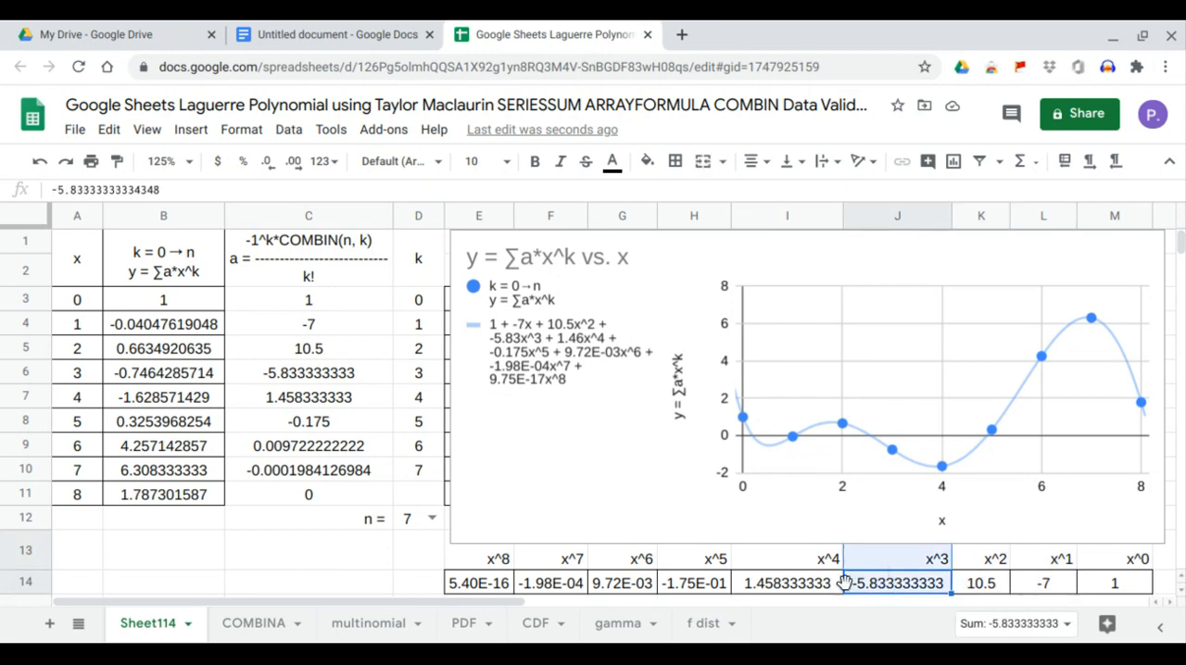
pyautogui.moveTo(778, 588); pyautogui.dragTo(786, 567)
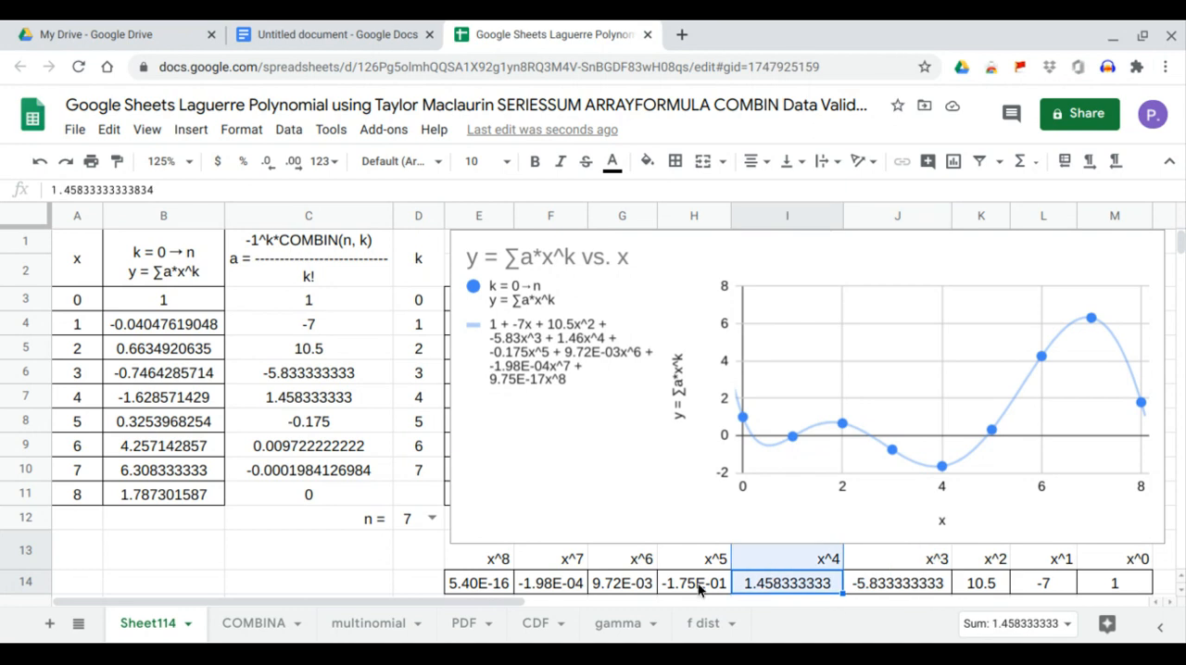
pyautogui.moveTo(699, 590); pyautogui.dragTo(703, 567)
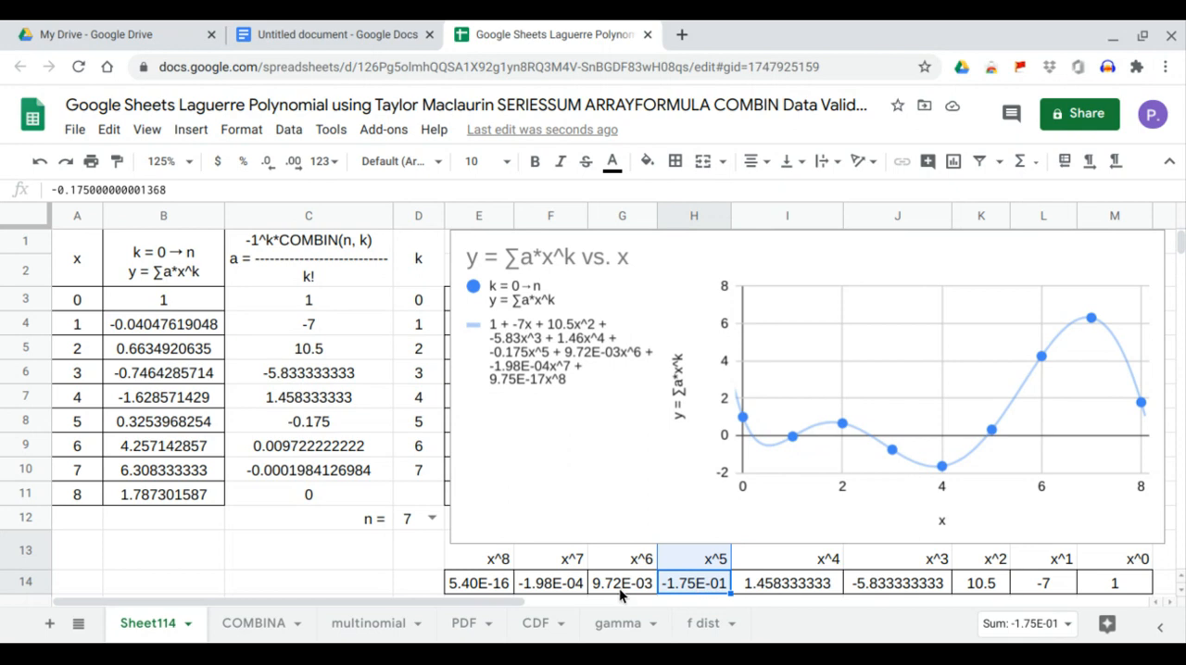
pyautogui.moveTo(620, 590); pyautogui.dragTo(633, 565)
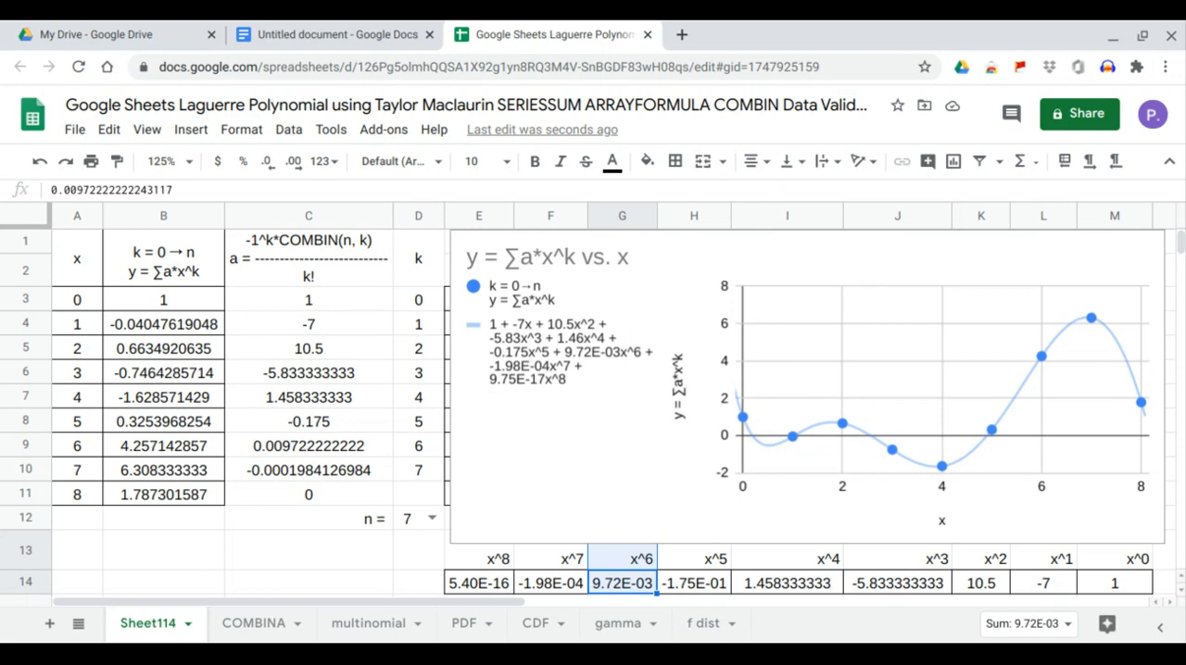
pyautogui.moveTo(550, 585); pyautogui.dragTo(559, 567)
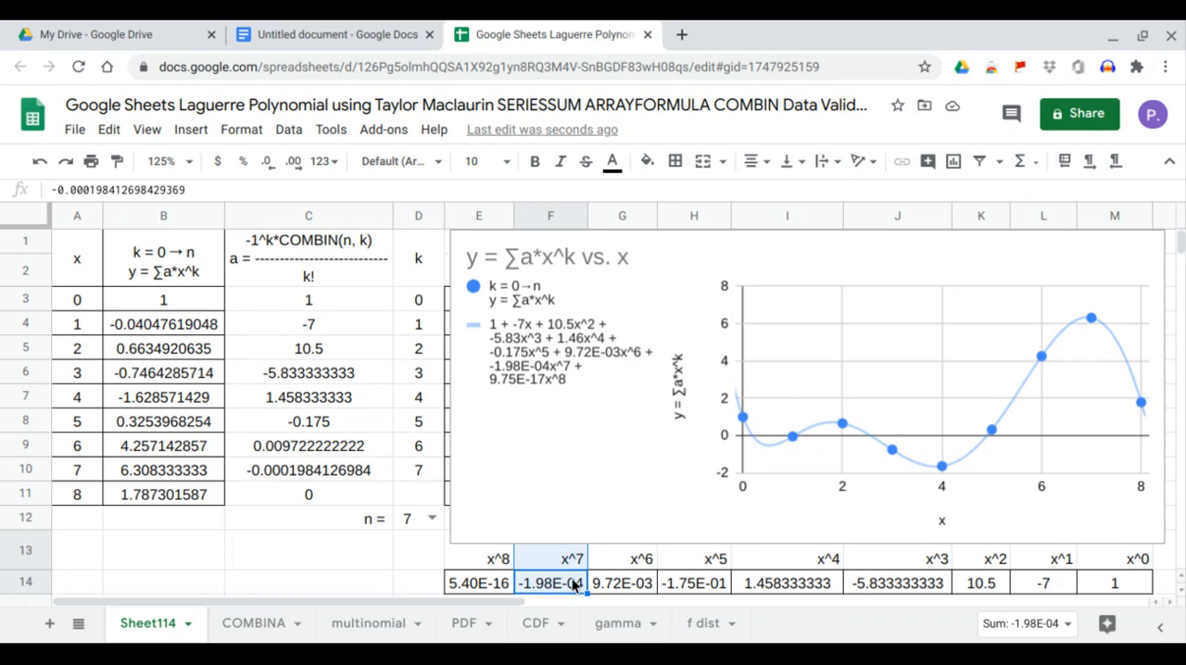
# Set n in D12 to 8 and check each LINEST coefficient from x^0 in M14 to x^8 in E14 against the trendline equation.
pyautogui.click(432, 518)
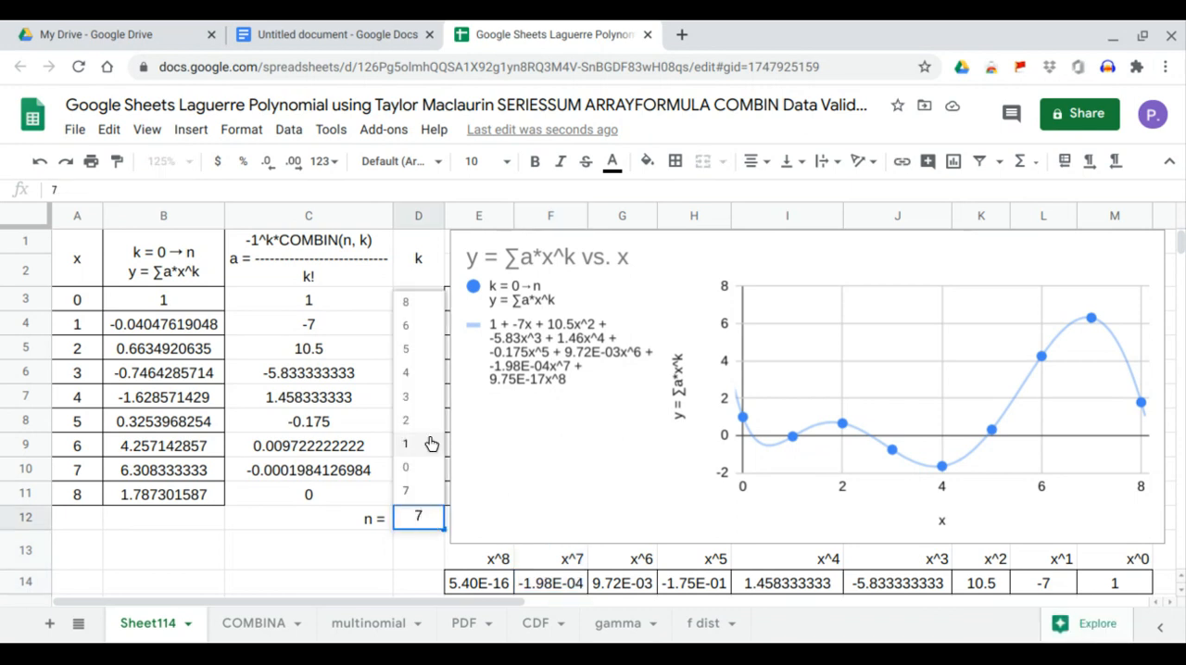
pyautogui.click(421, 304)
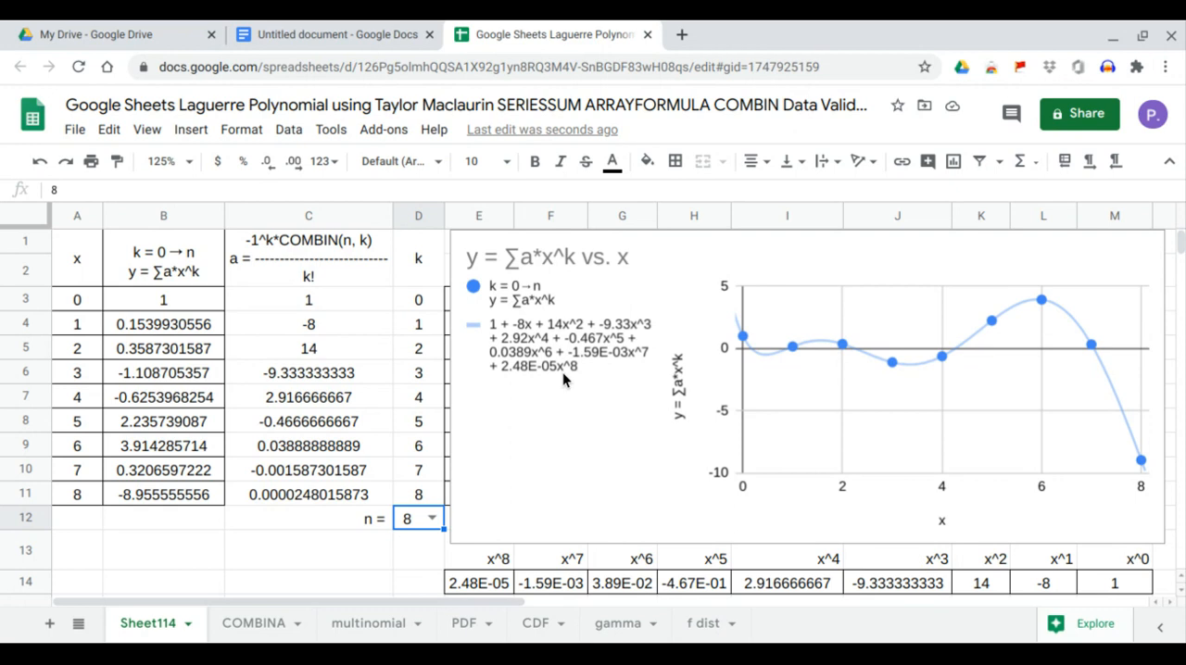
pyautogui.click(1105, 580)
pyautogui.click(1047, 584)
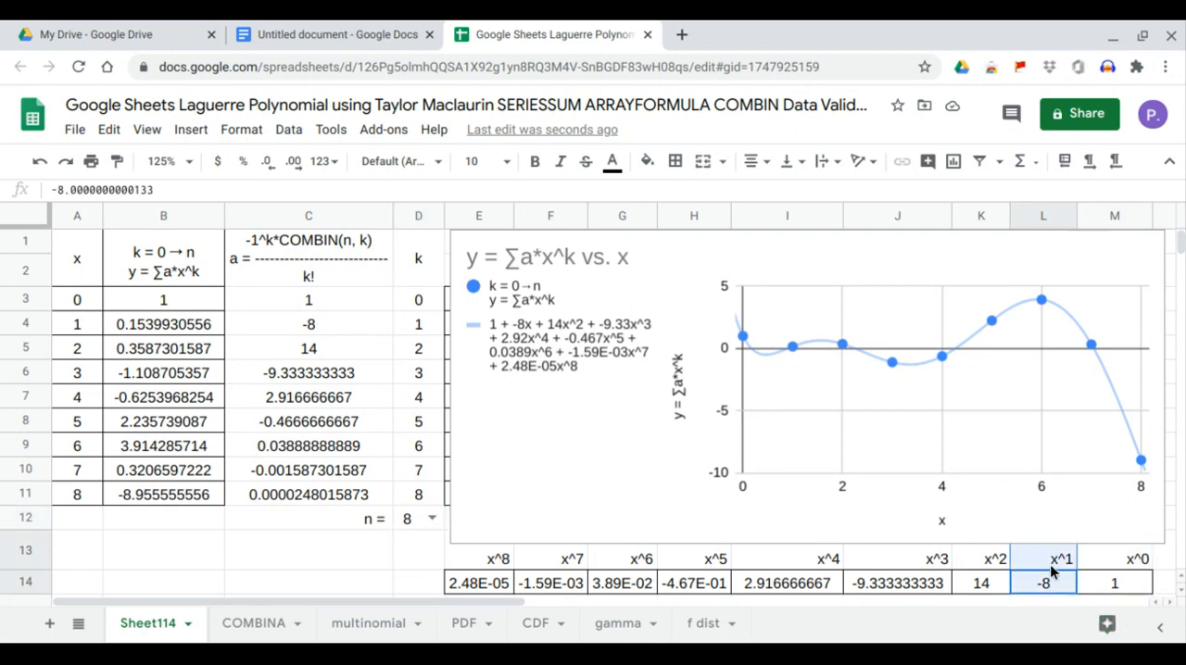
pyautogui.click(980, 585)
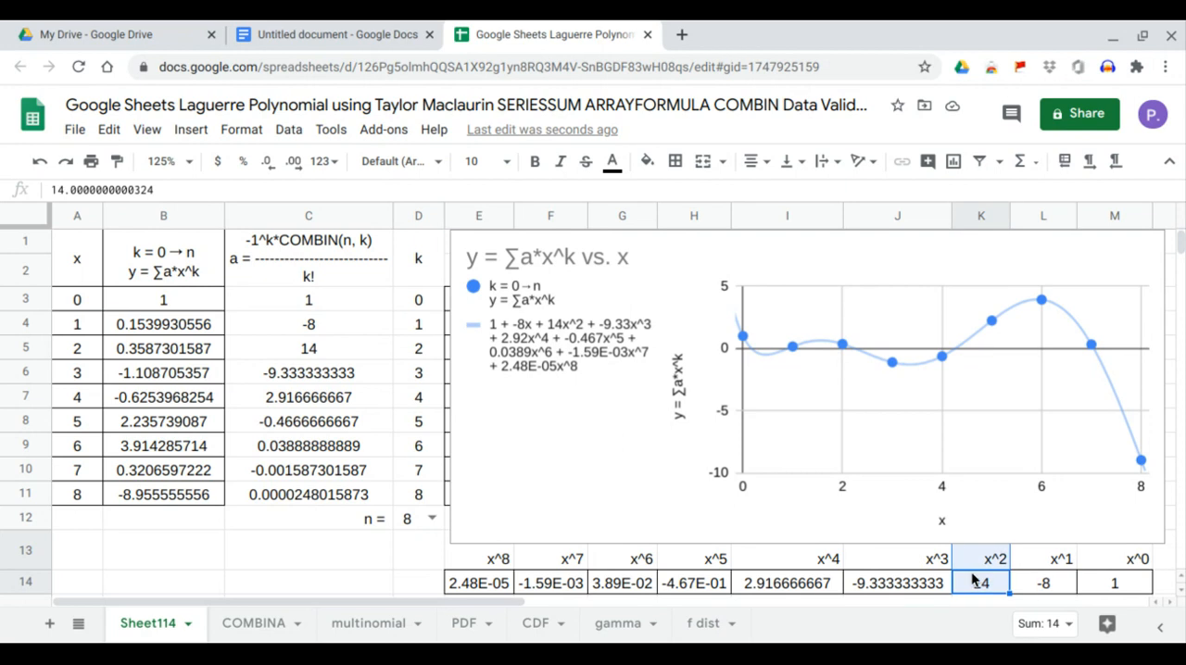
pyautogui.click(875, 585)
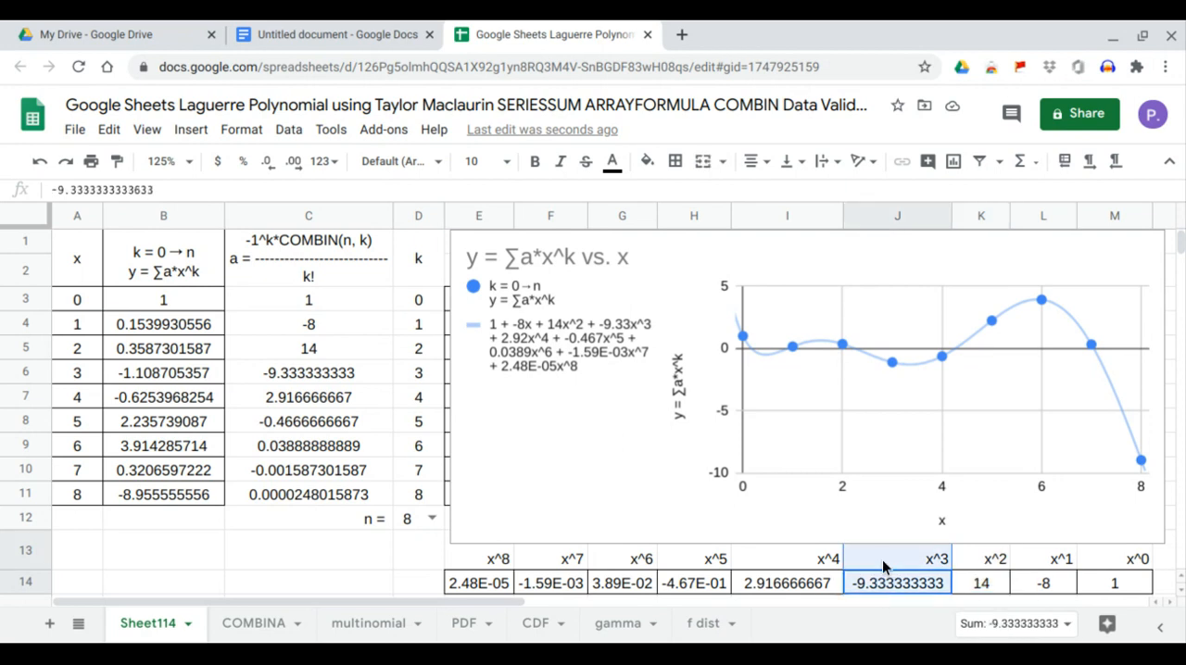
pyautogui.click(787, 587)
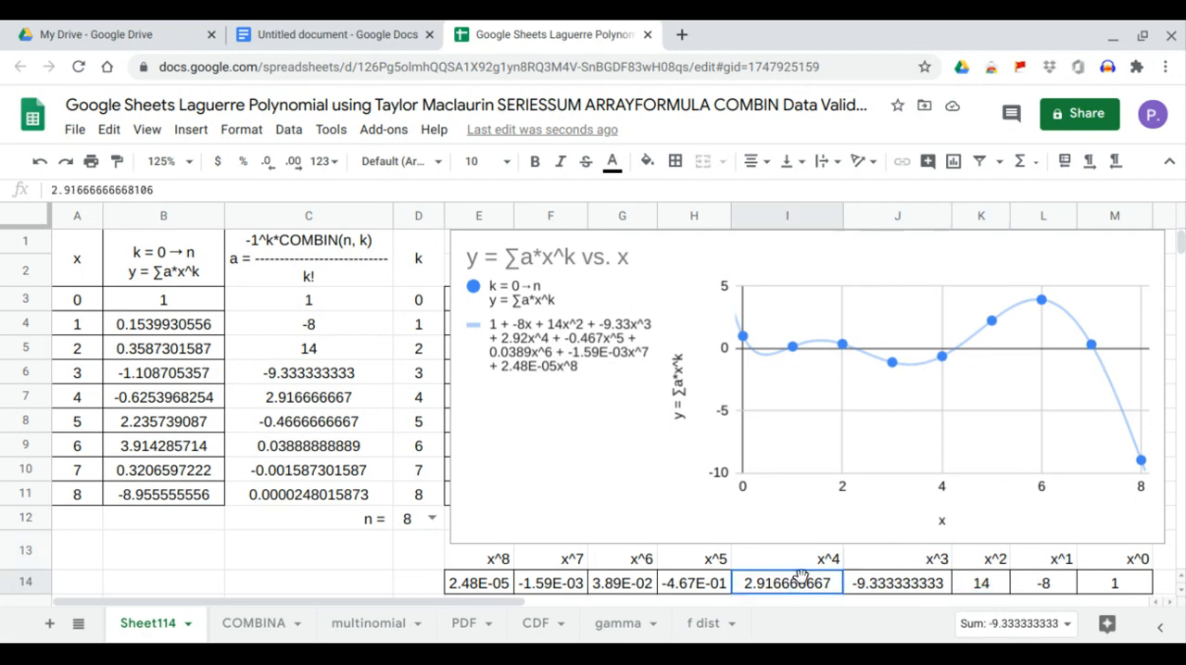
pyautogui.click(687, 585)
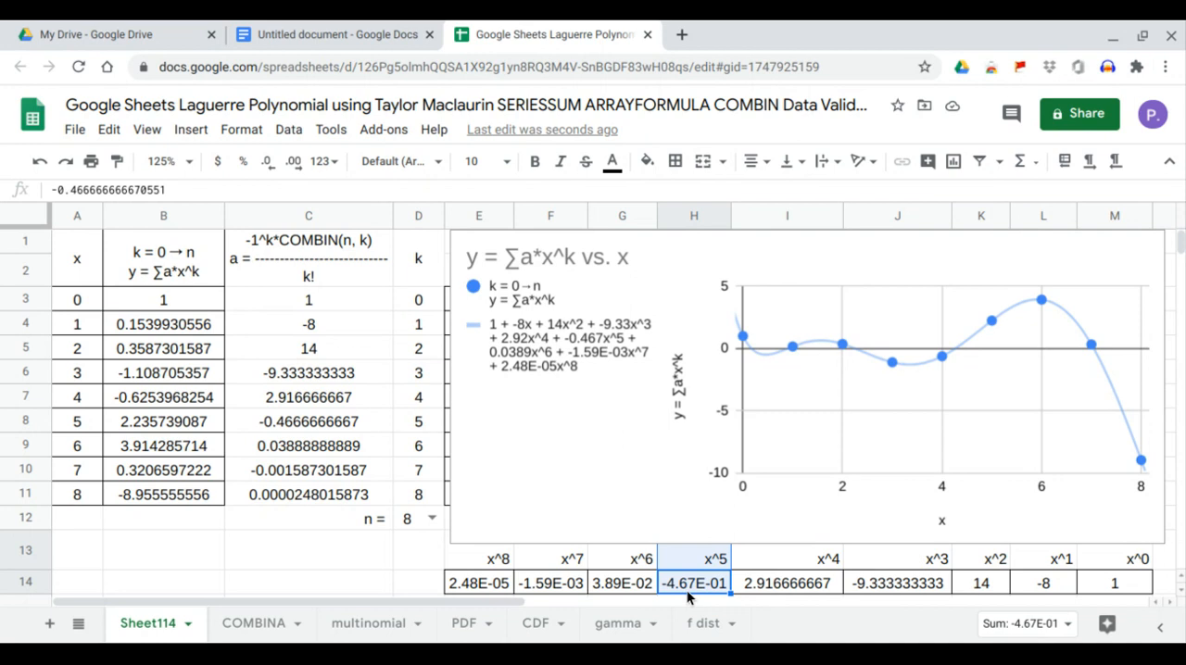
pyautogui.click(636, 593)
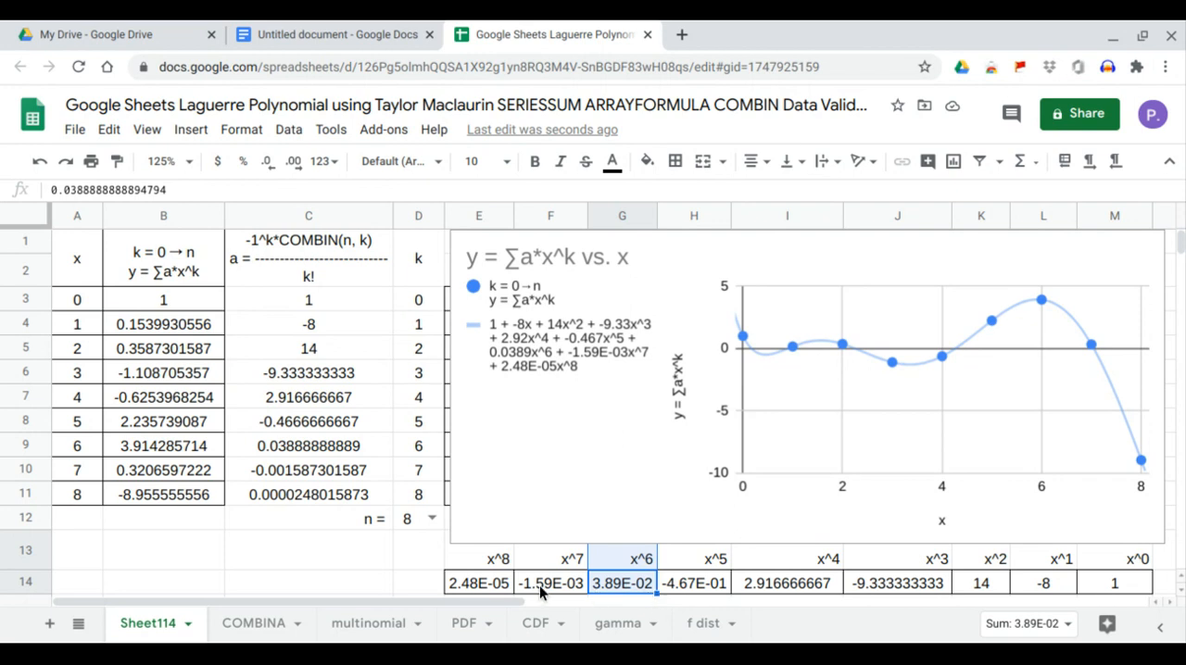
pyautogui.moveTo(547, 591); pyautogui.dragTo(567, 561)
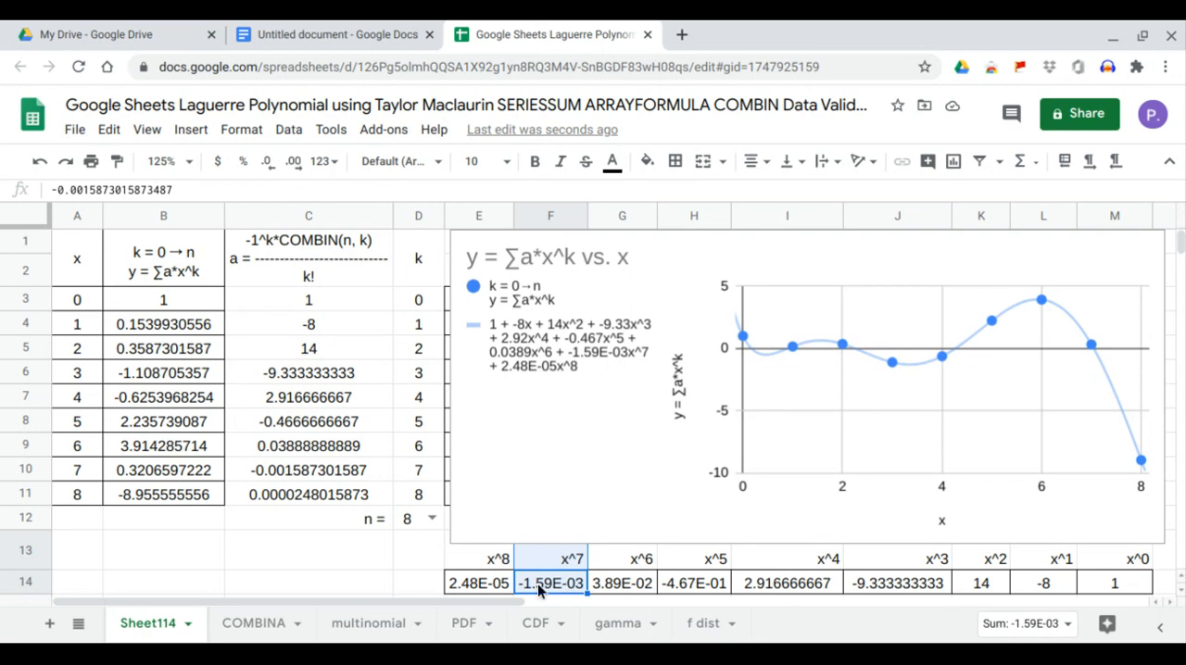
pyautogui.moveTo(497, 588); pyautogui.dragTo(497, 560)
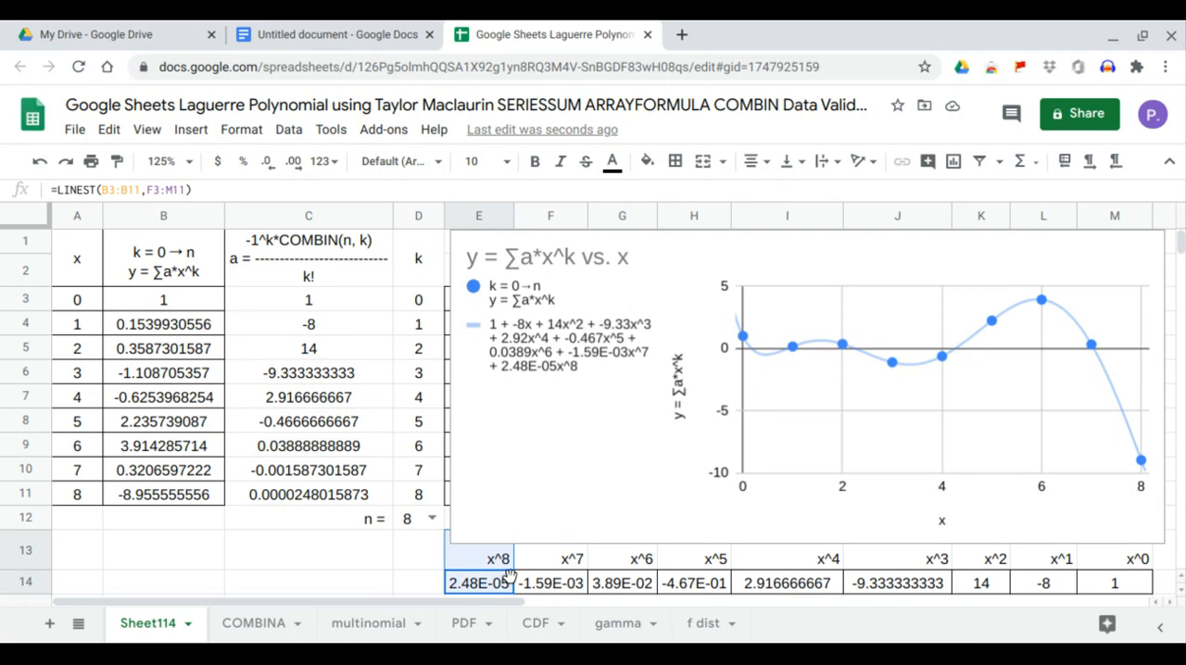